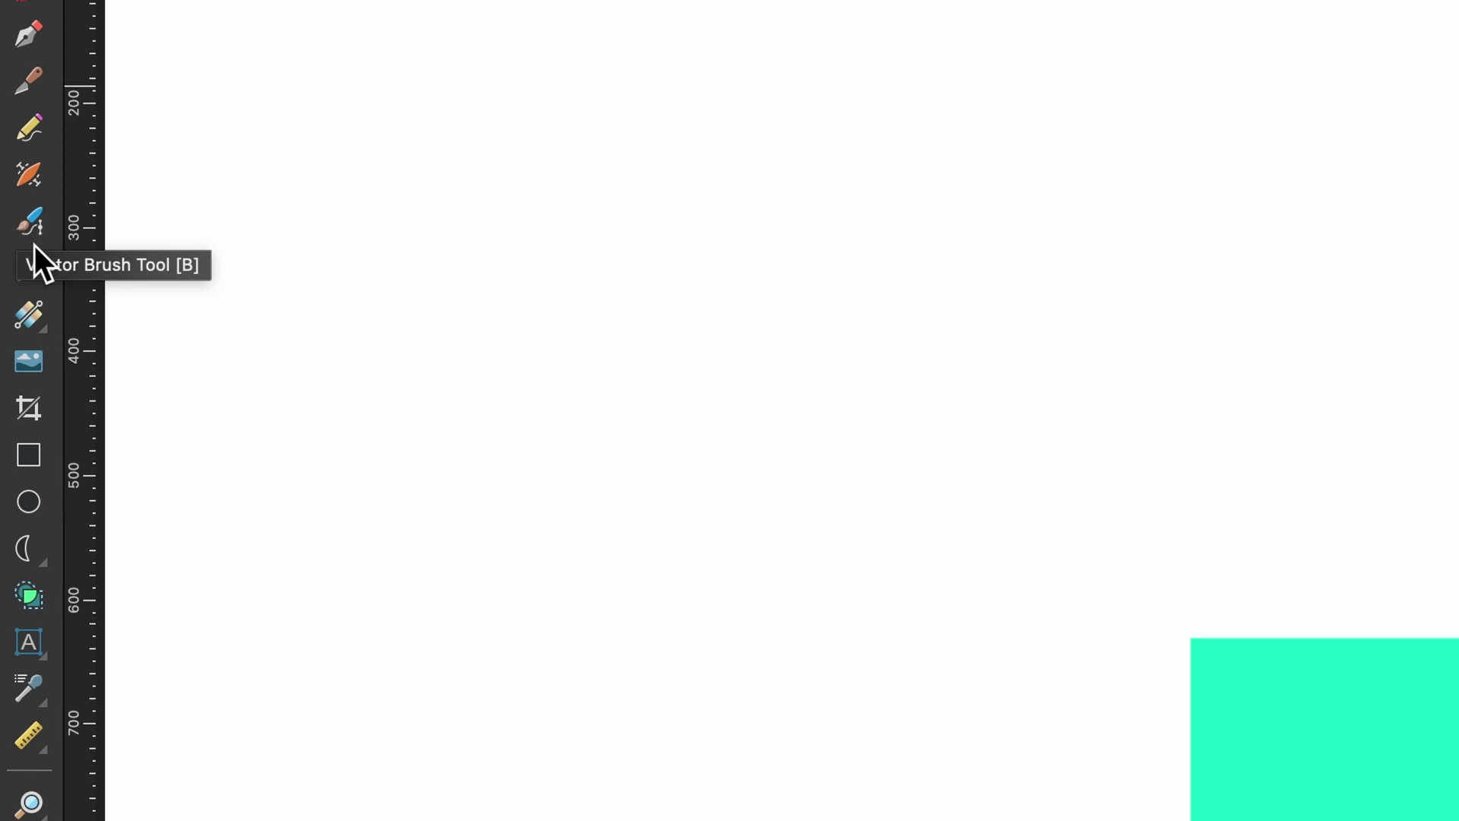
Pick the Vector Brush Tool and leave its brush colour set to black
click(29, 236)
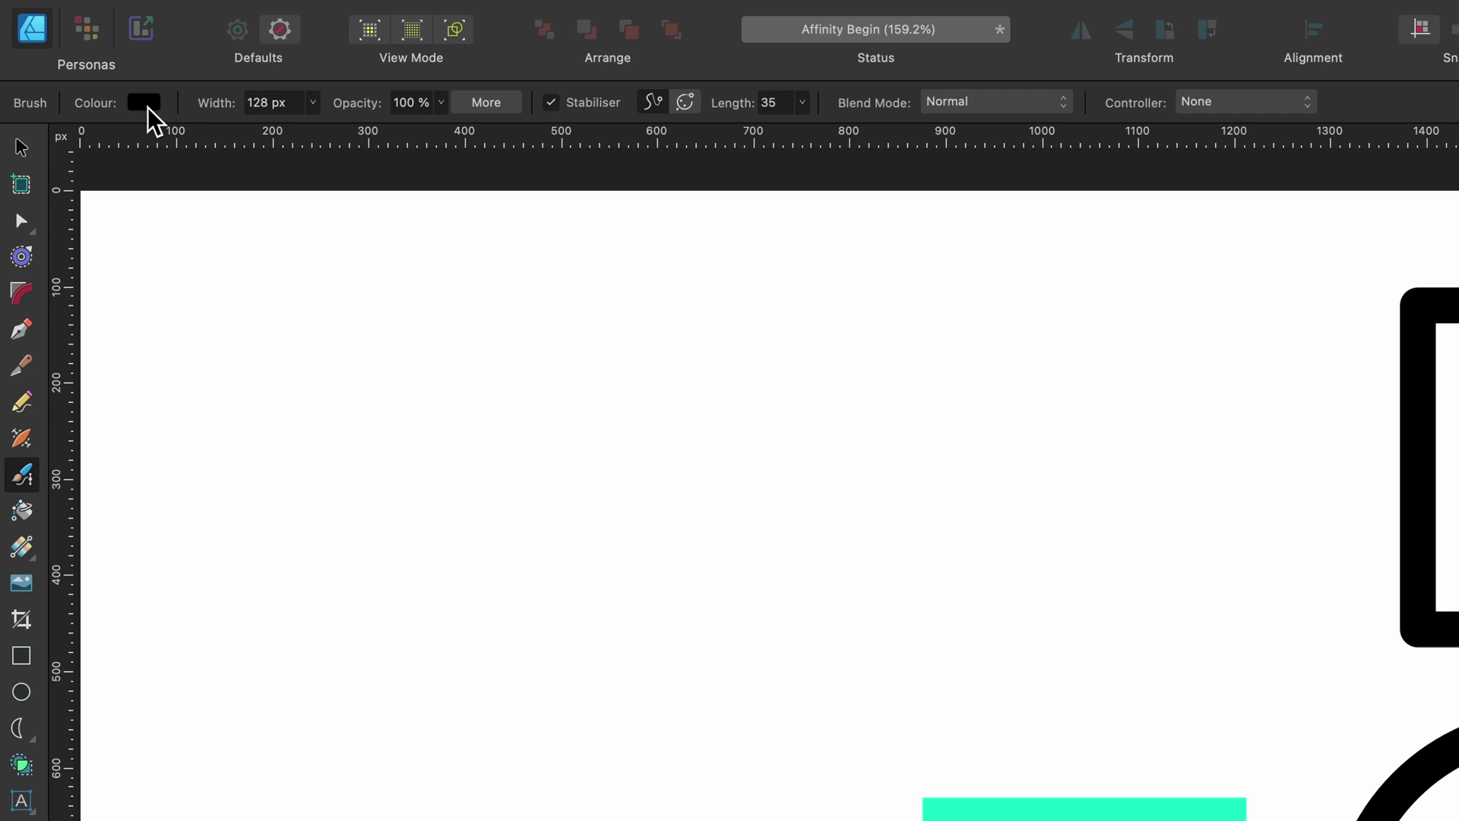
click(144, 102)
click(190, 68)
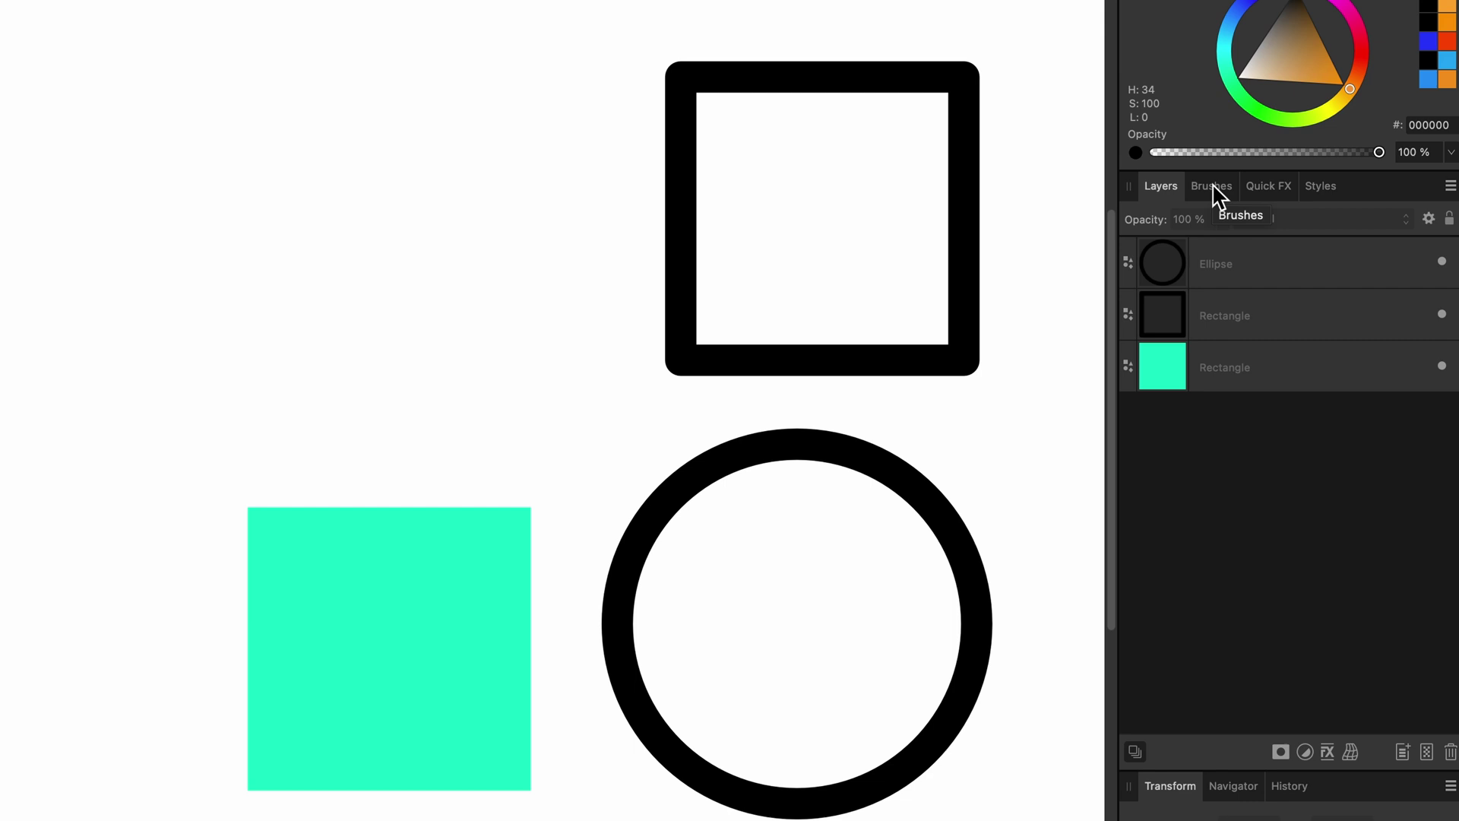
In the Brushes panel, keep the Acrylics category and select Acrylic Stroke 12
click(1214, 188)
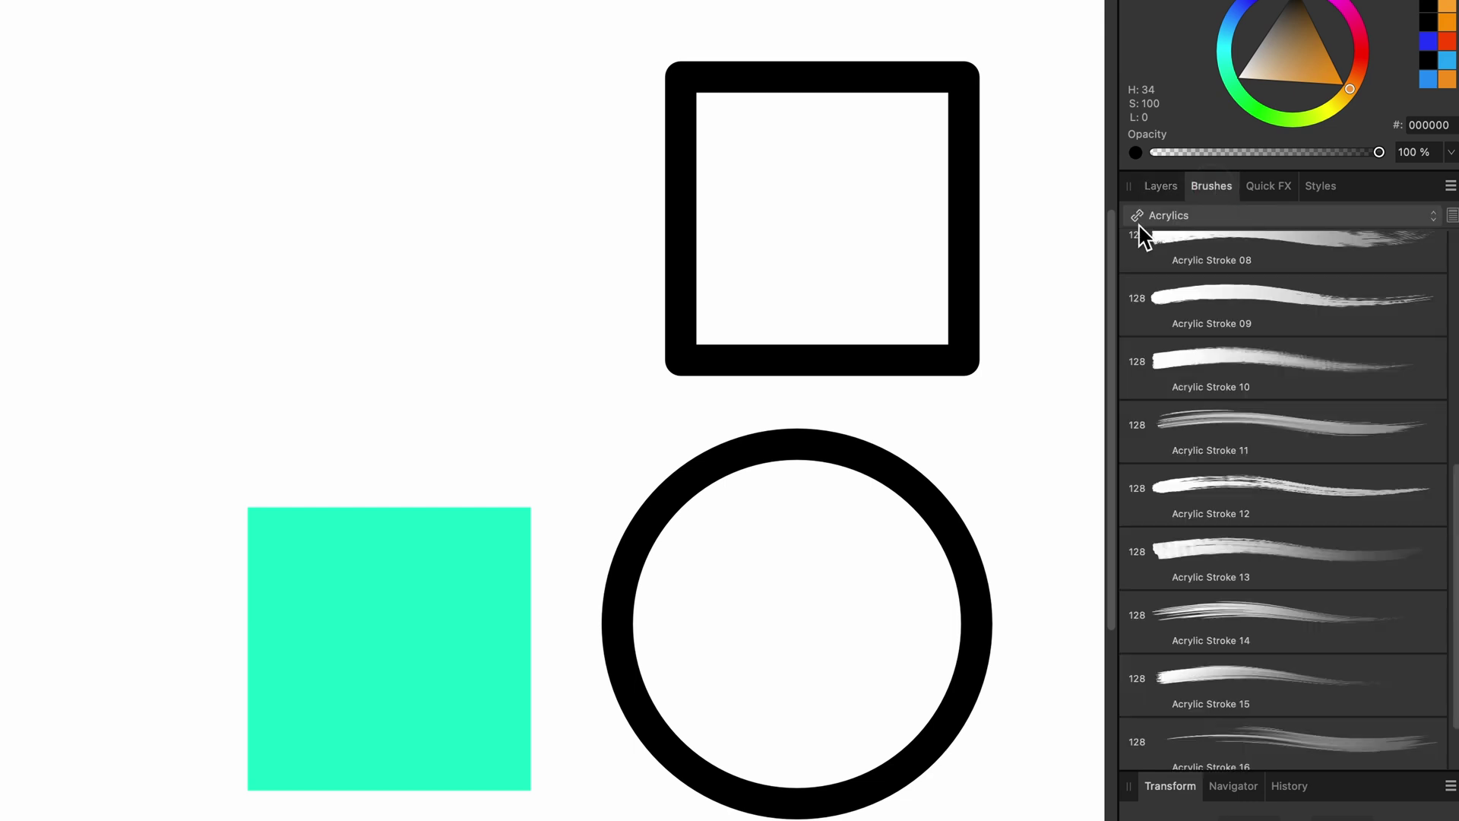
click(1205, 216)
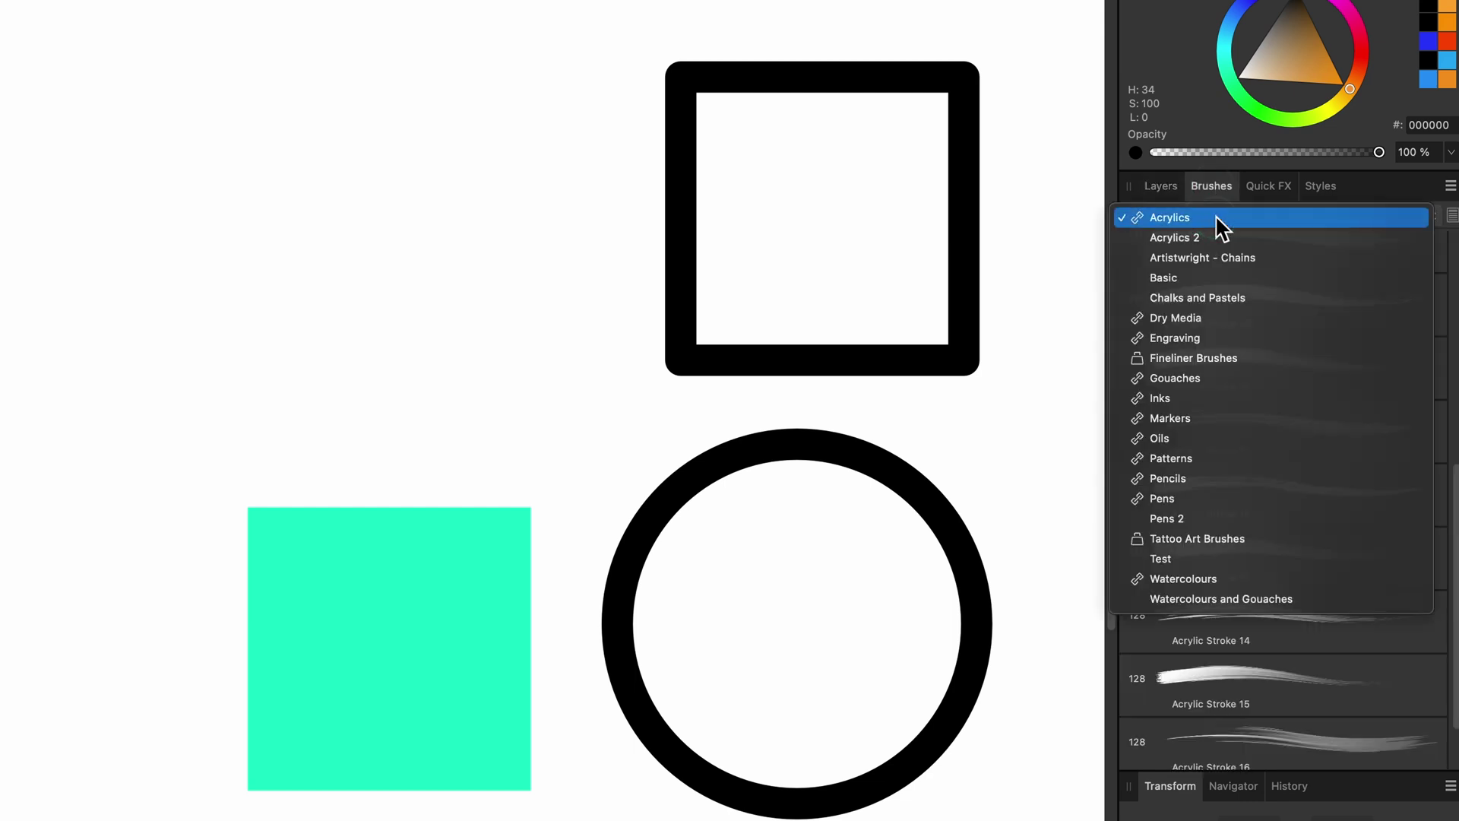
click(1221, 219)
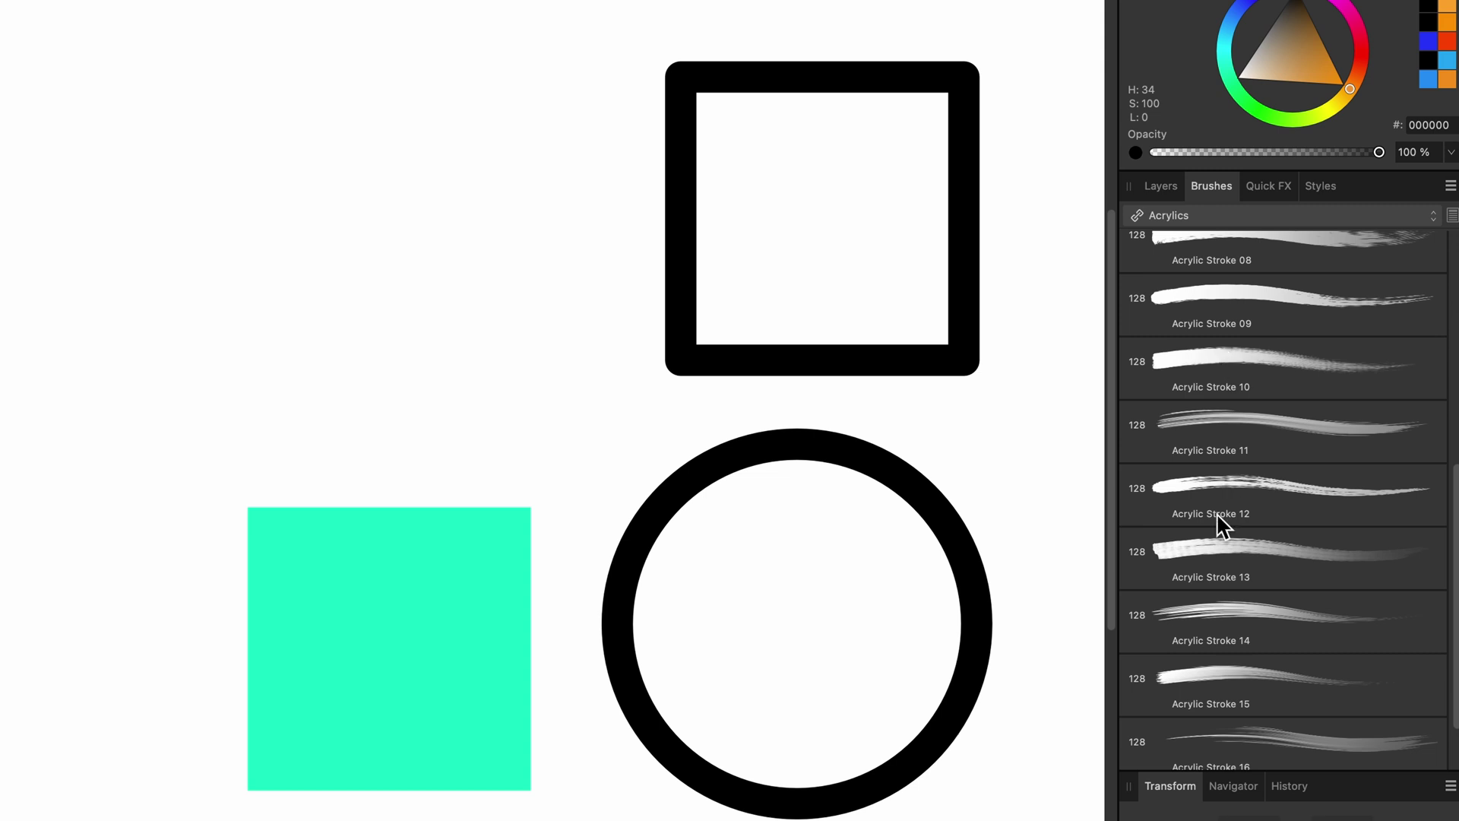
click(1292, 501)
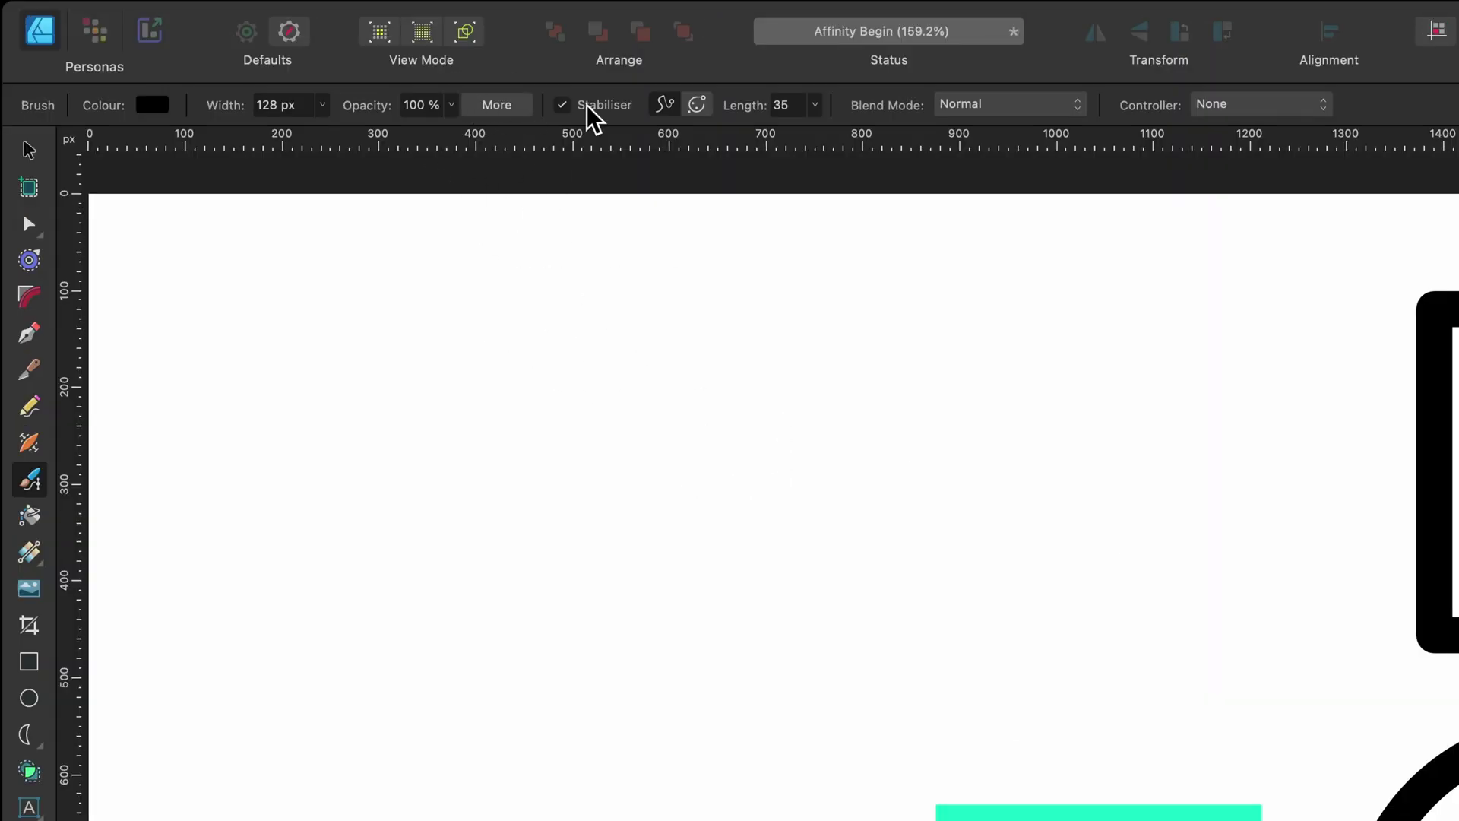
click(435, 64)
click(668, 111)
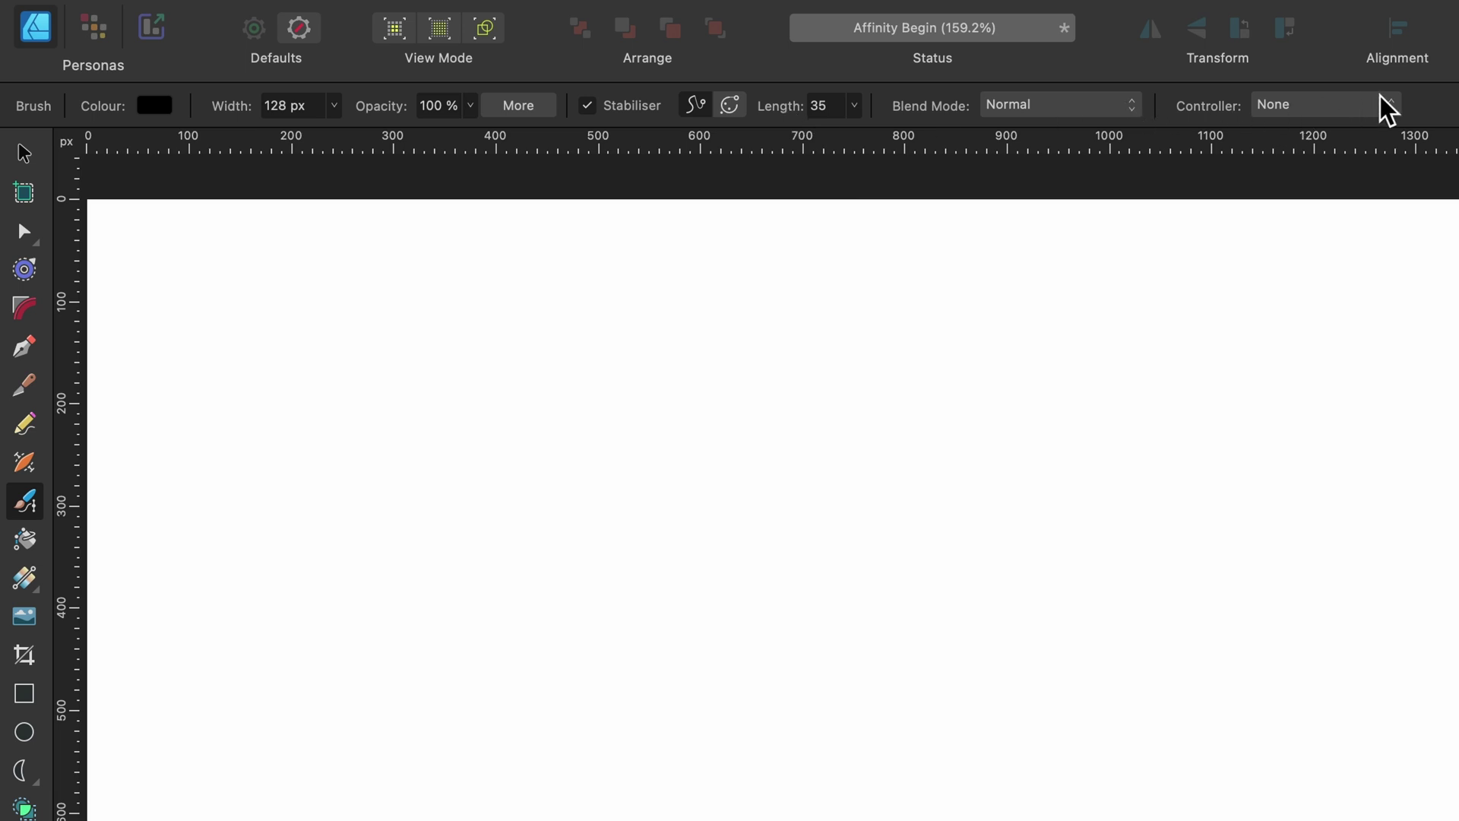
click(1384, 109)
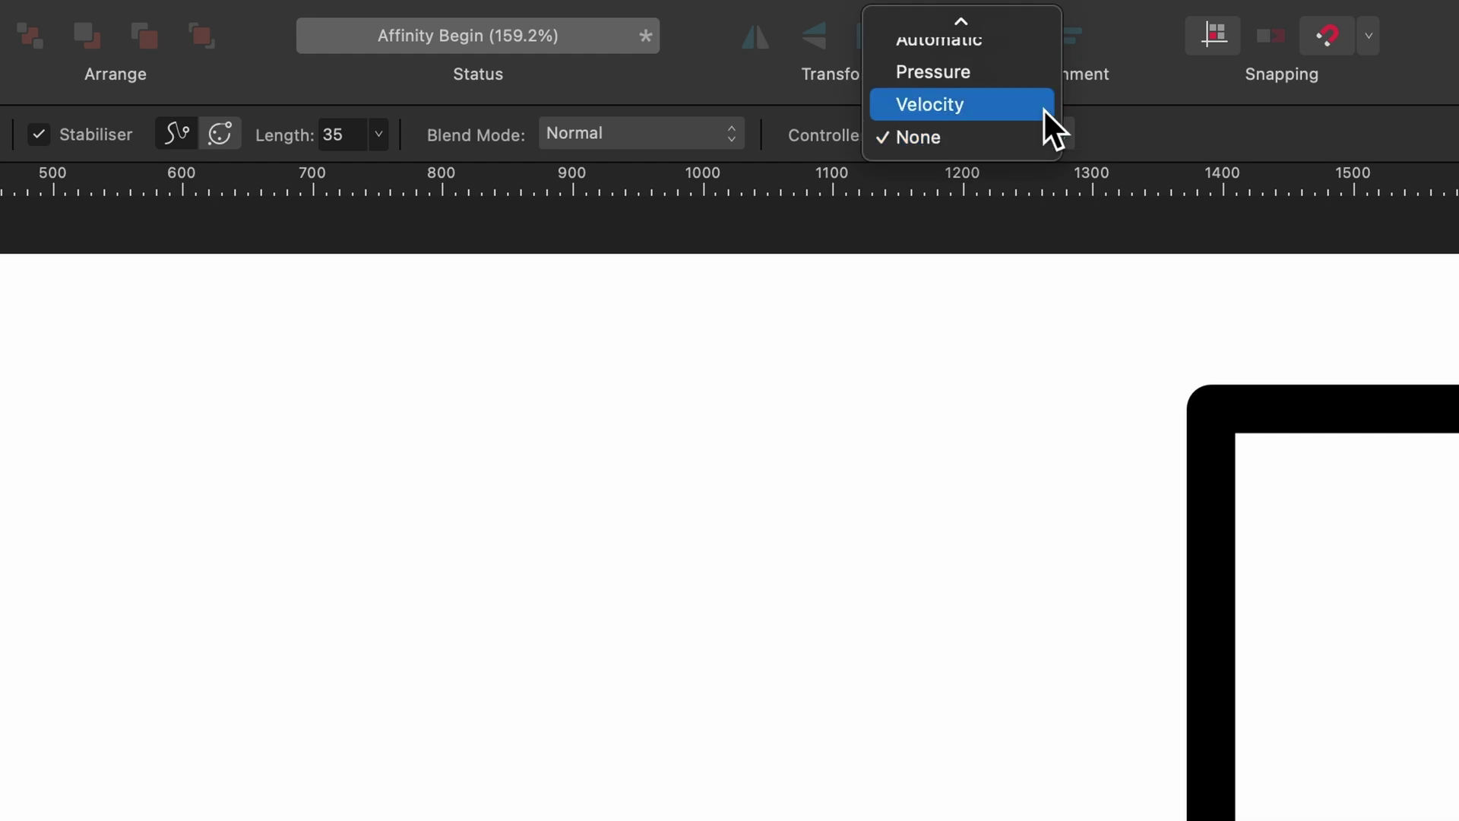
key(Escape)
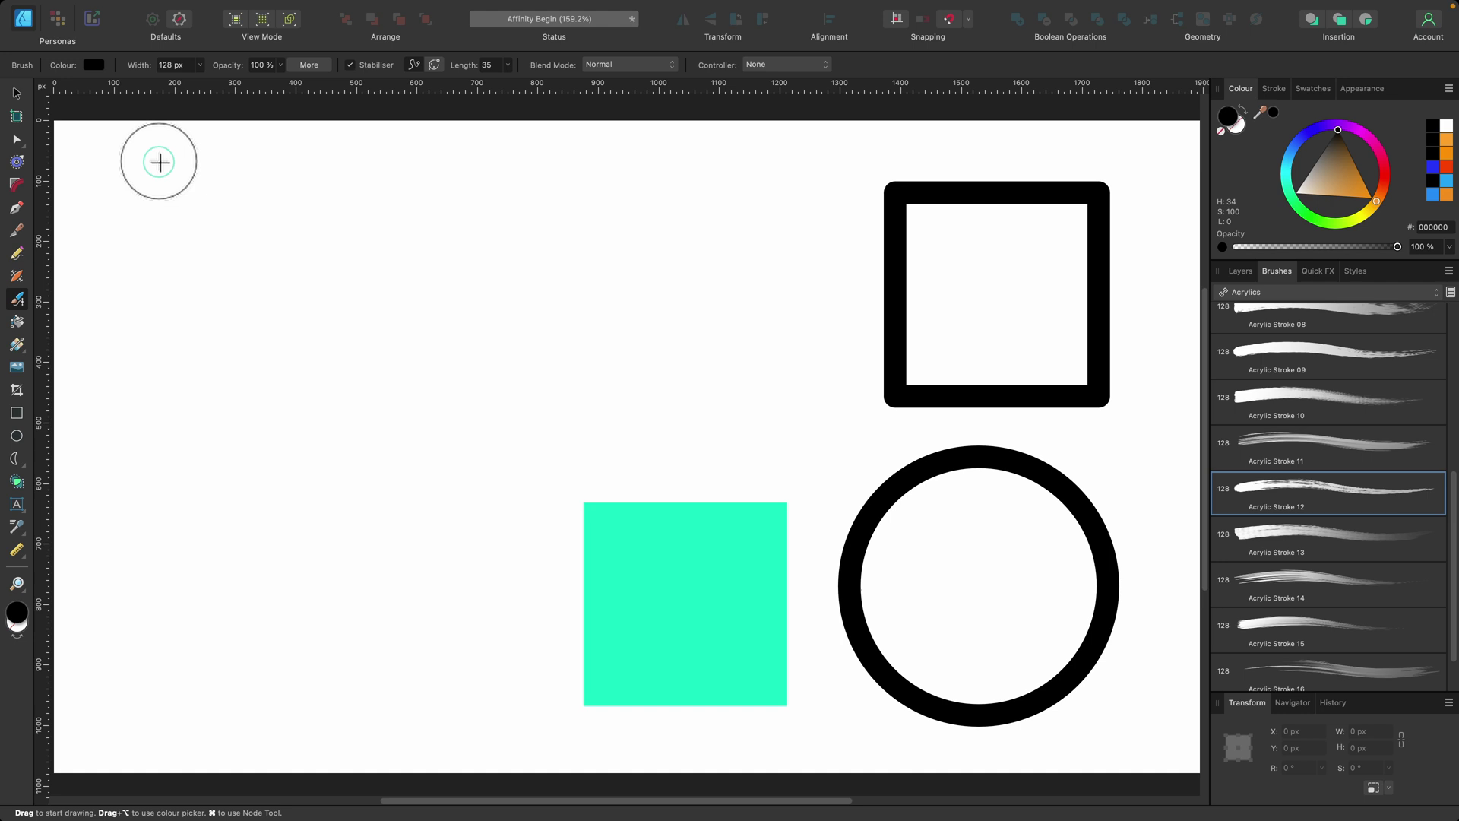
Paint a vertical black acrylic stroke at the left, then set the brush colour to orange FFA32F
drag(160, 162, 173, 678)
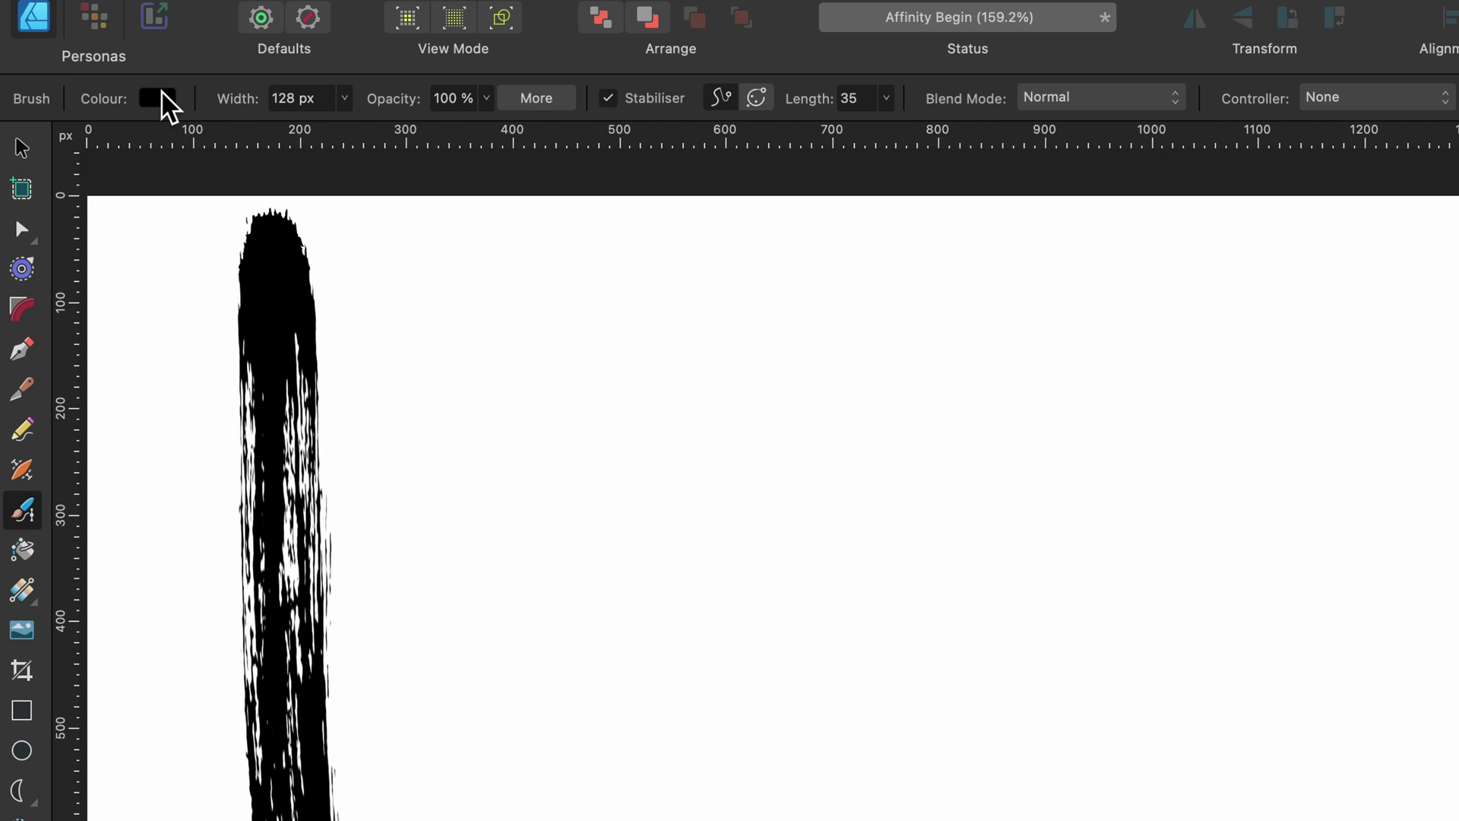
click(162, 100)
click(349, 318)
drag(349, 318, 345, 384)
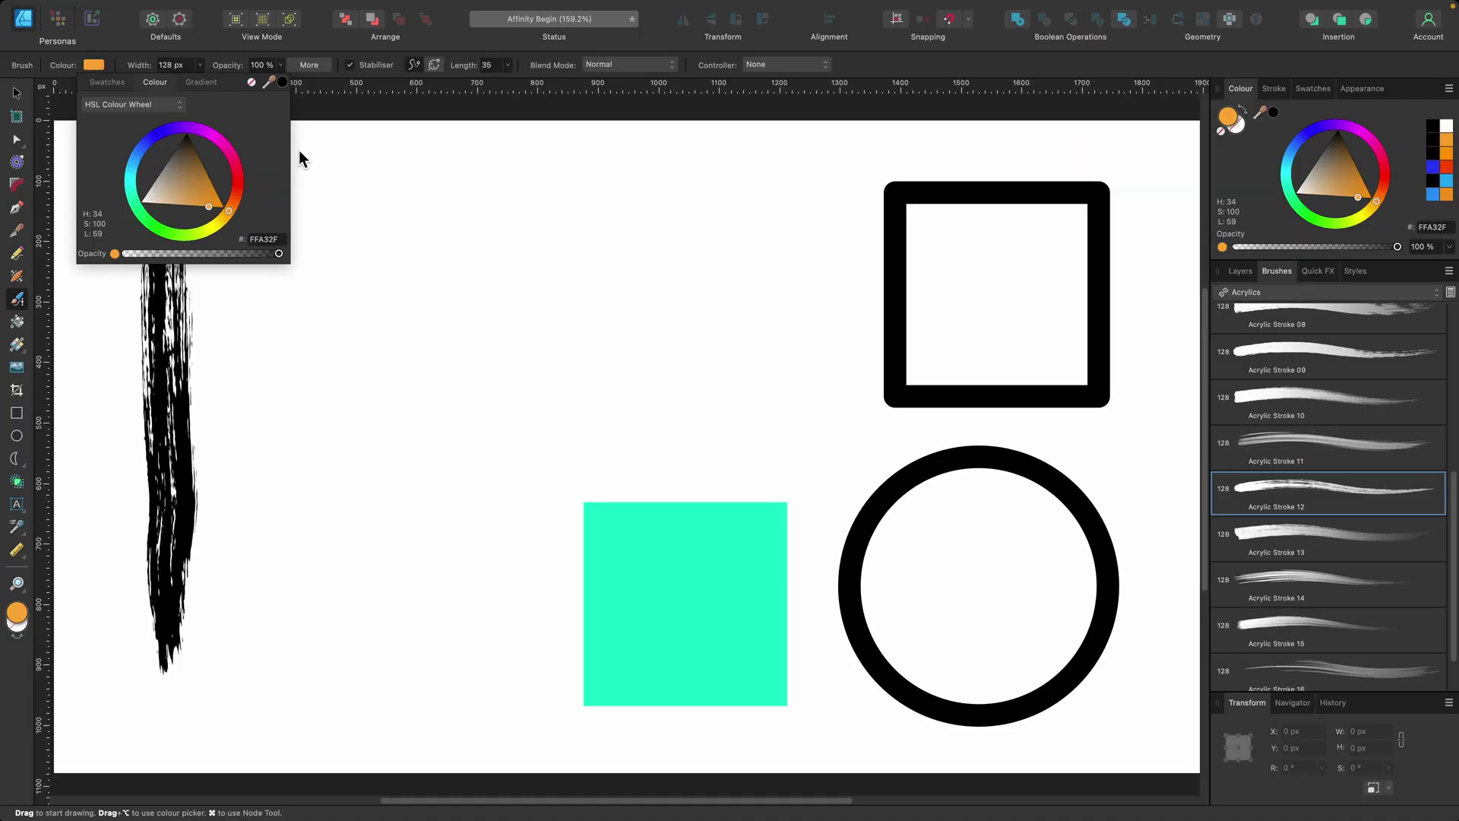
Paint a vertical orange stroke beside the black one, redoing it straighter
drag(298, 156, 332, 562)
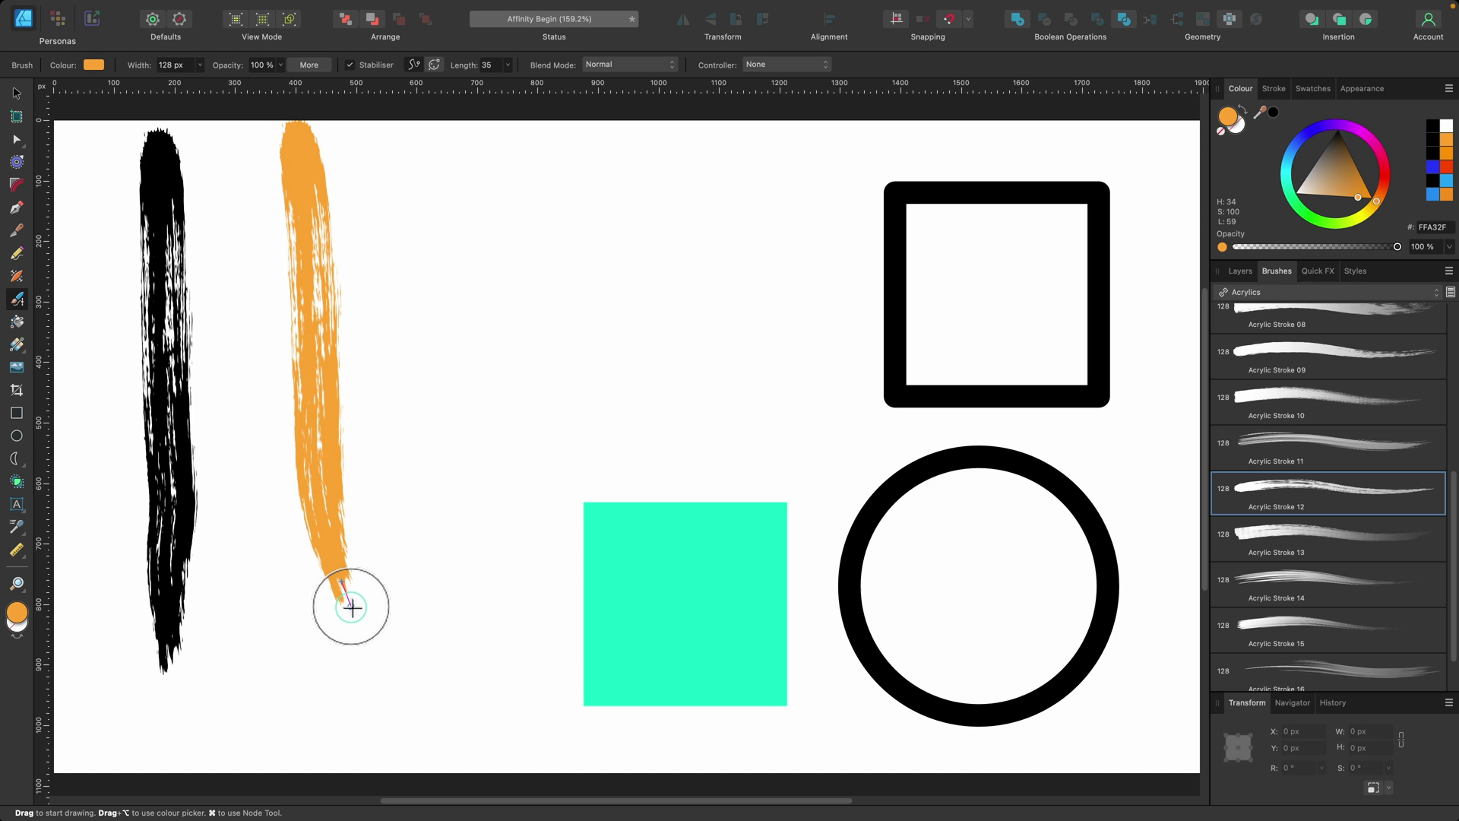
key(super+z)
drag(283, 180, 297, 668)
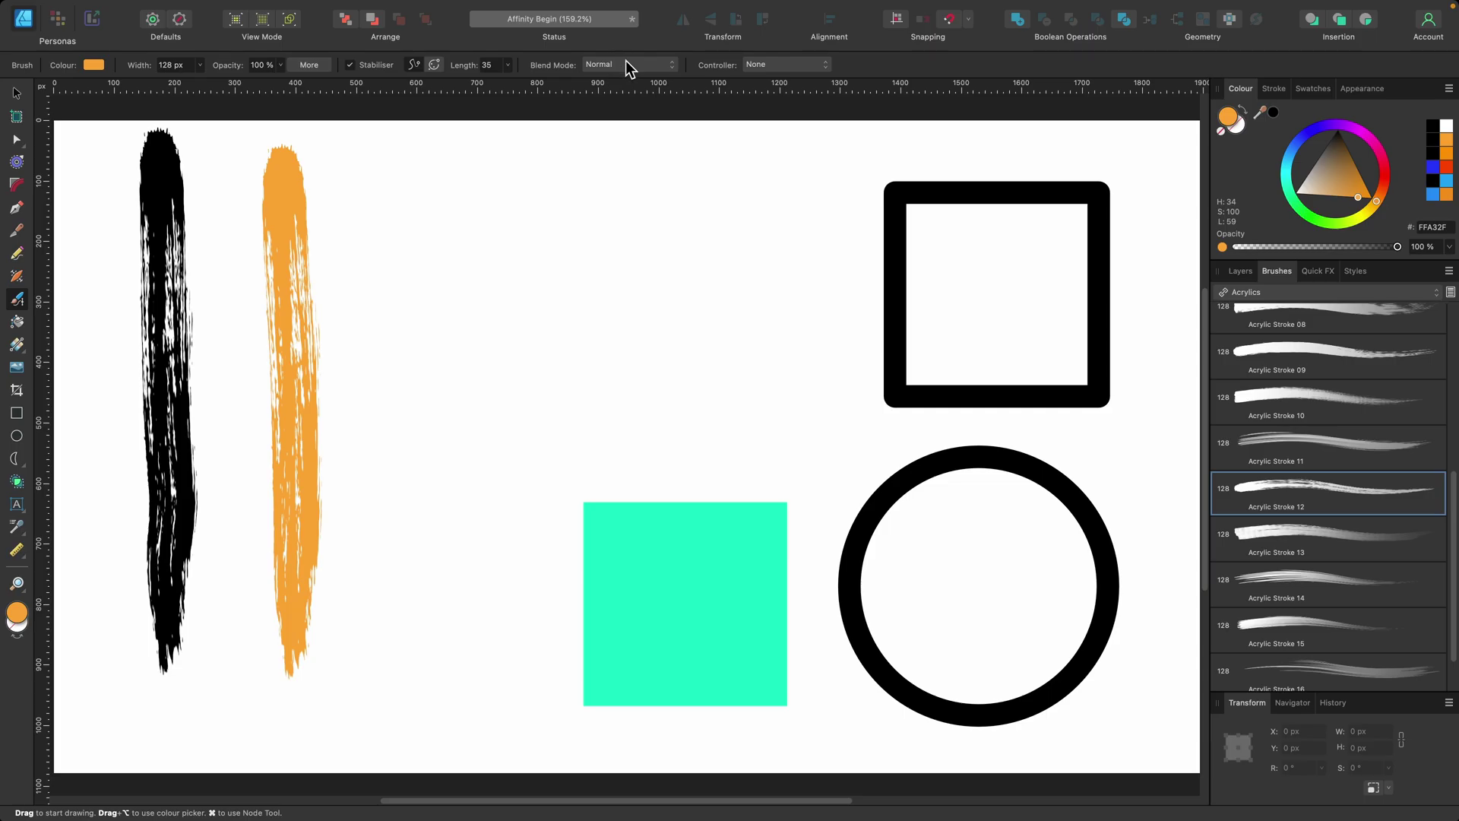
Resize the brush to 61 px, switch its blend mode to Lighten, and show the Layers panel
key(bracketleft)
key(bracketleft)
key(bracketleft)
key(bracketleft)
key(bracketleft)
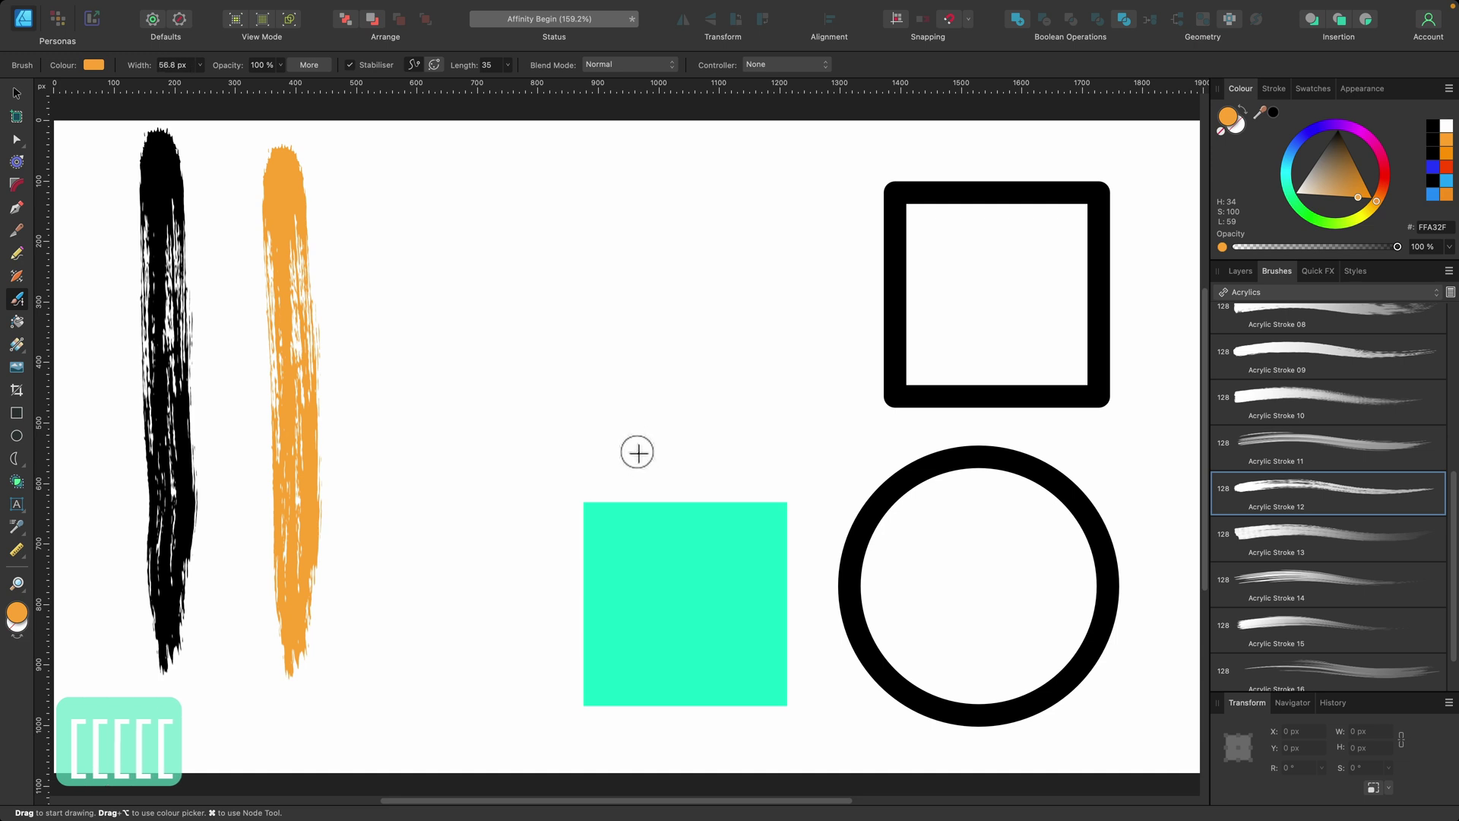
key(bracketright)
key(bracketleft)
key(bracketleft)
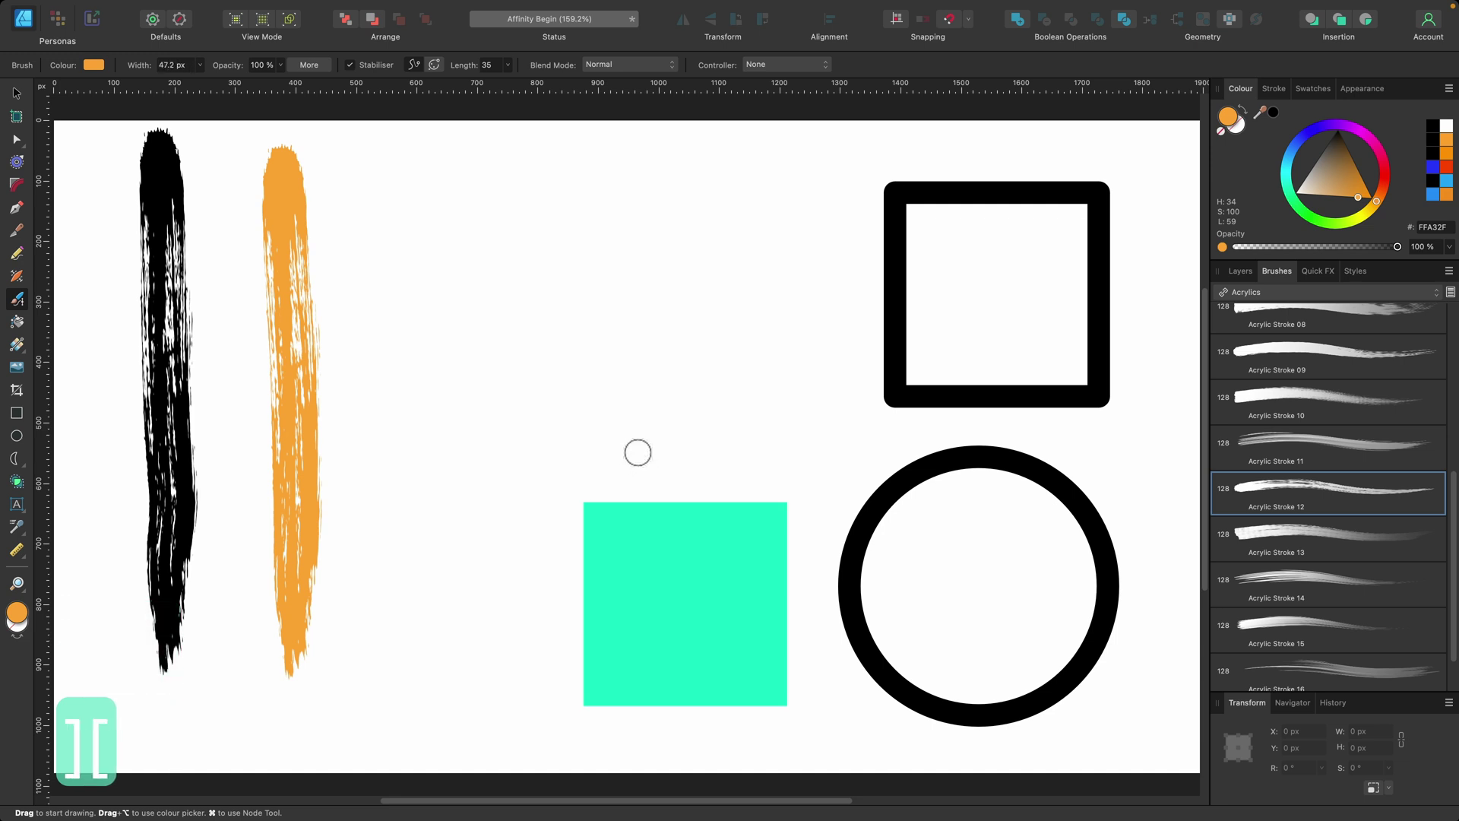
key(bracketright)
key(bracketleft)
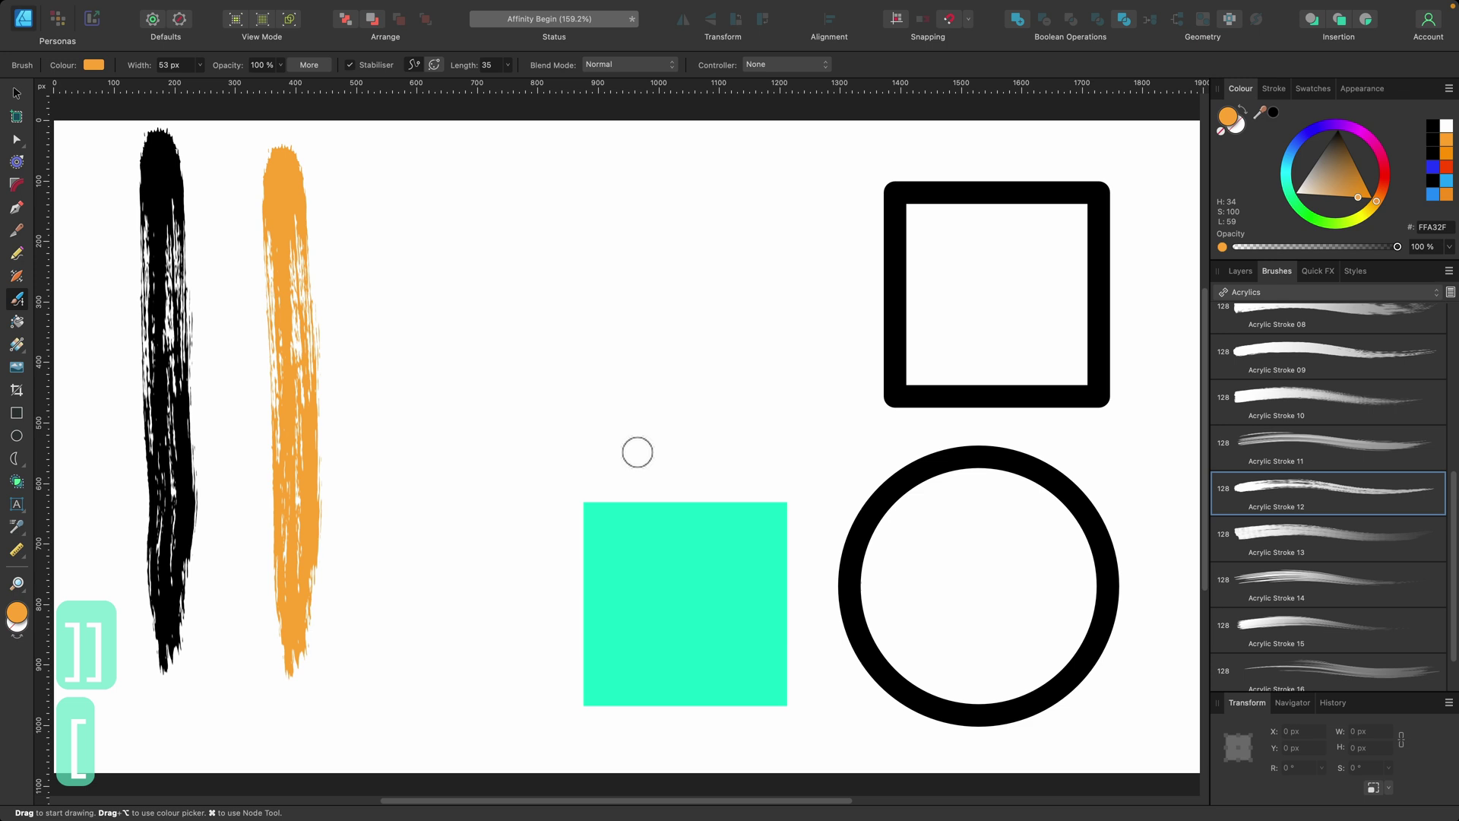
key(bracketright)
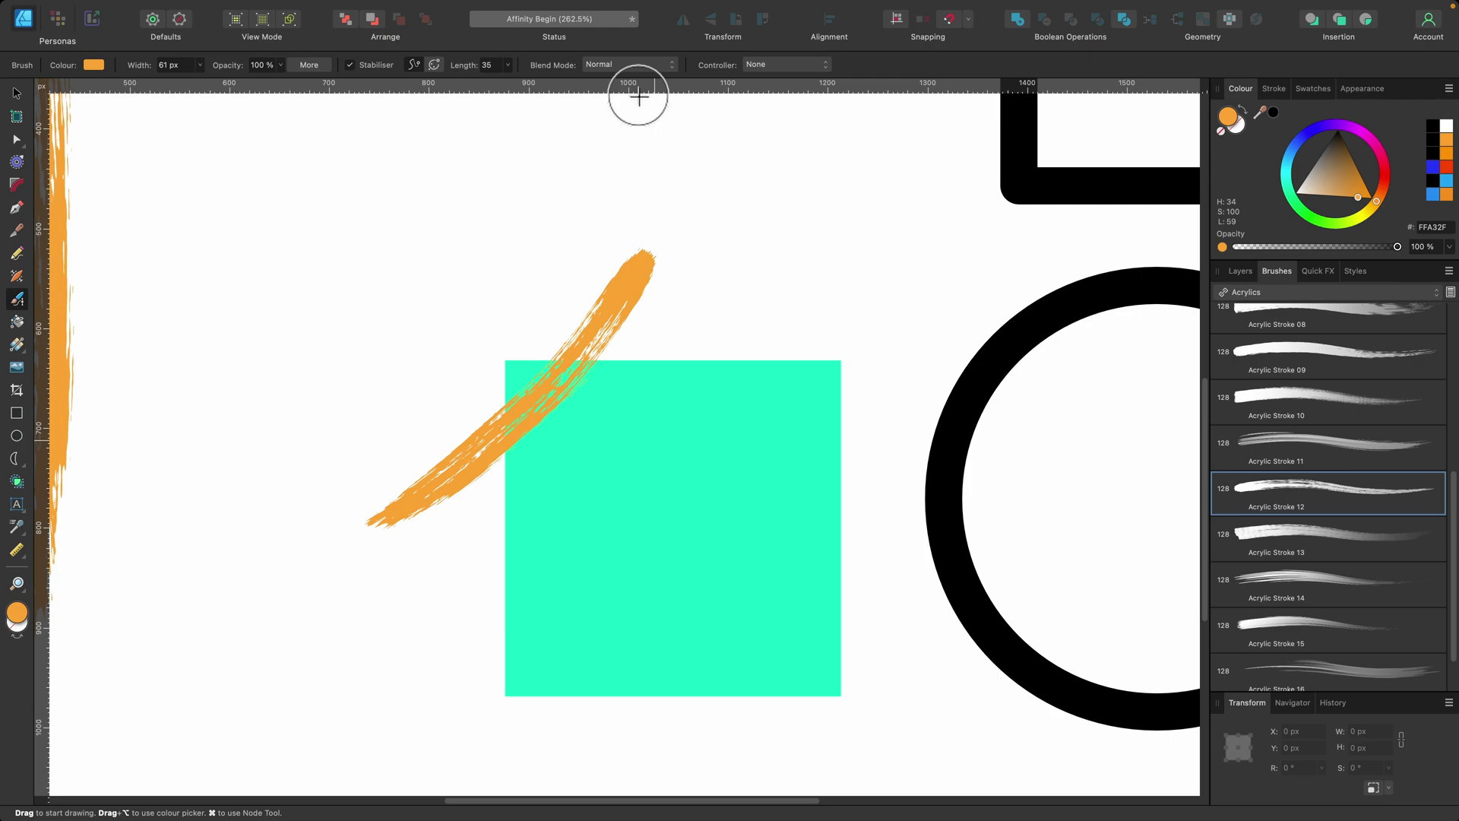
click(638, 65)
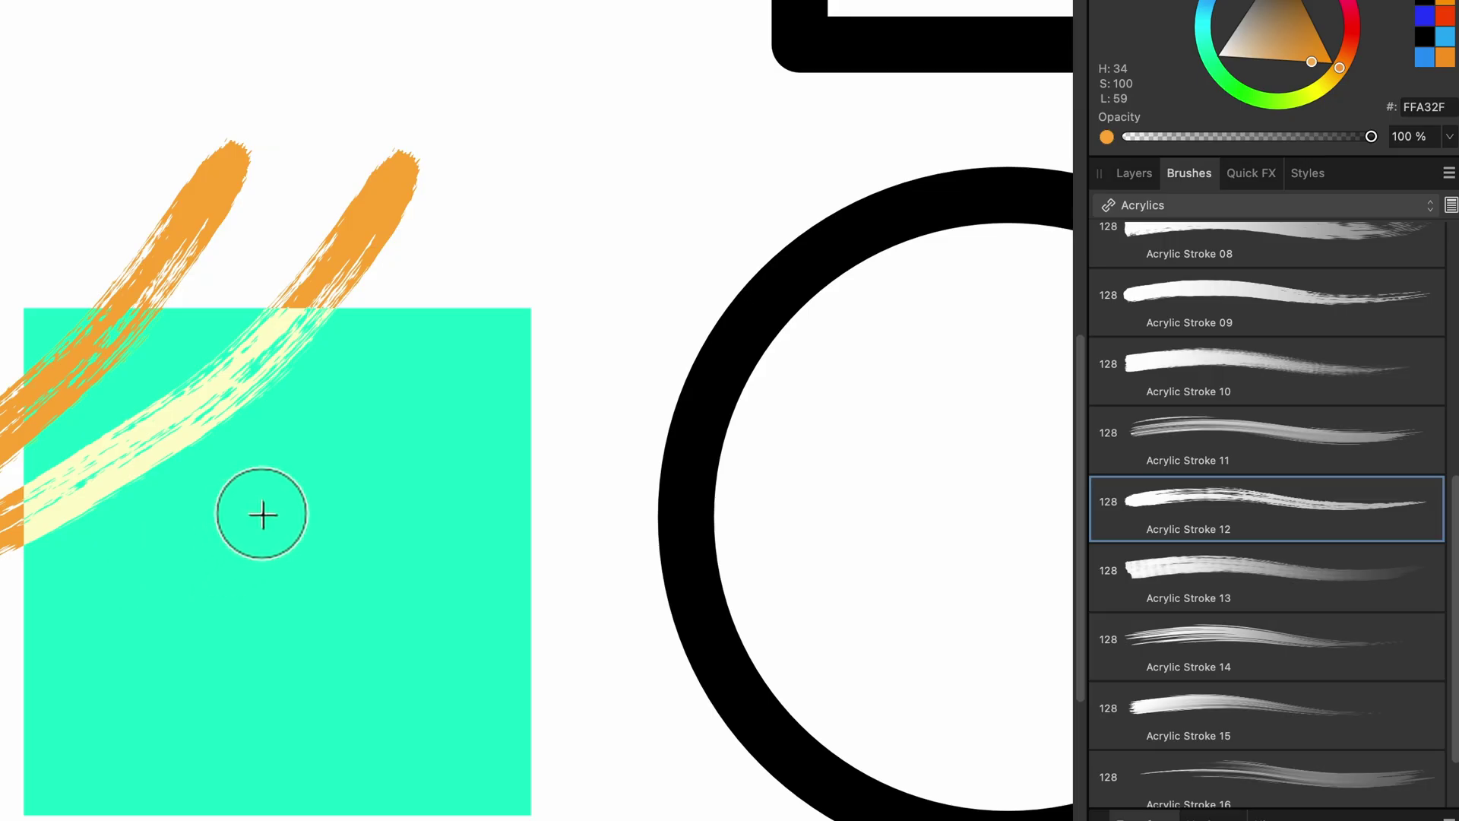
click(1133, 174)
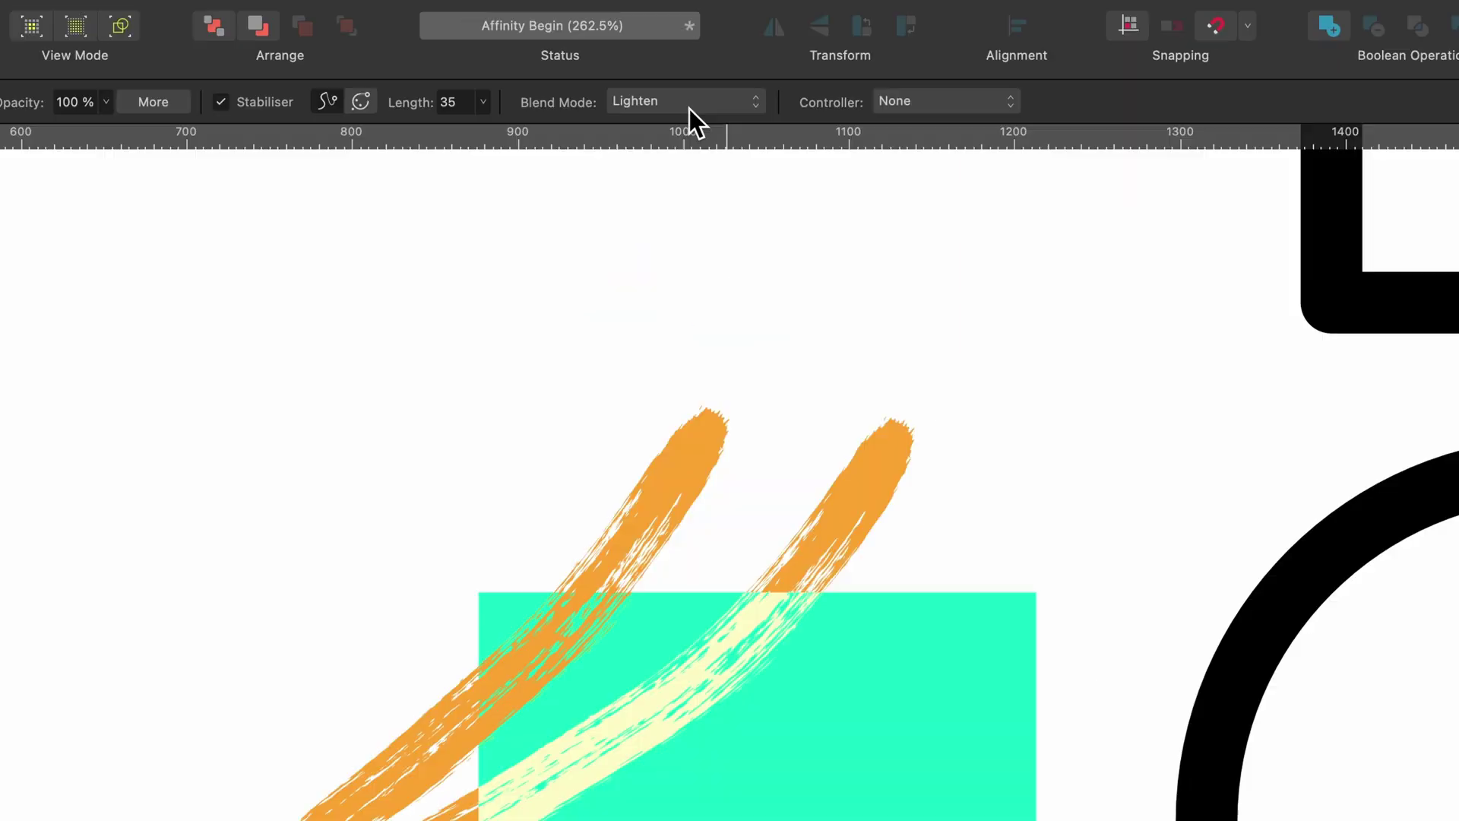
Set the brush blend mode to Difference for the third diagonal stroke over the teal square
click(690, 108)
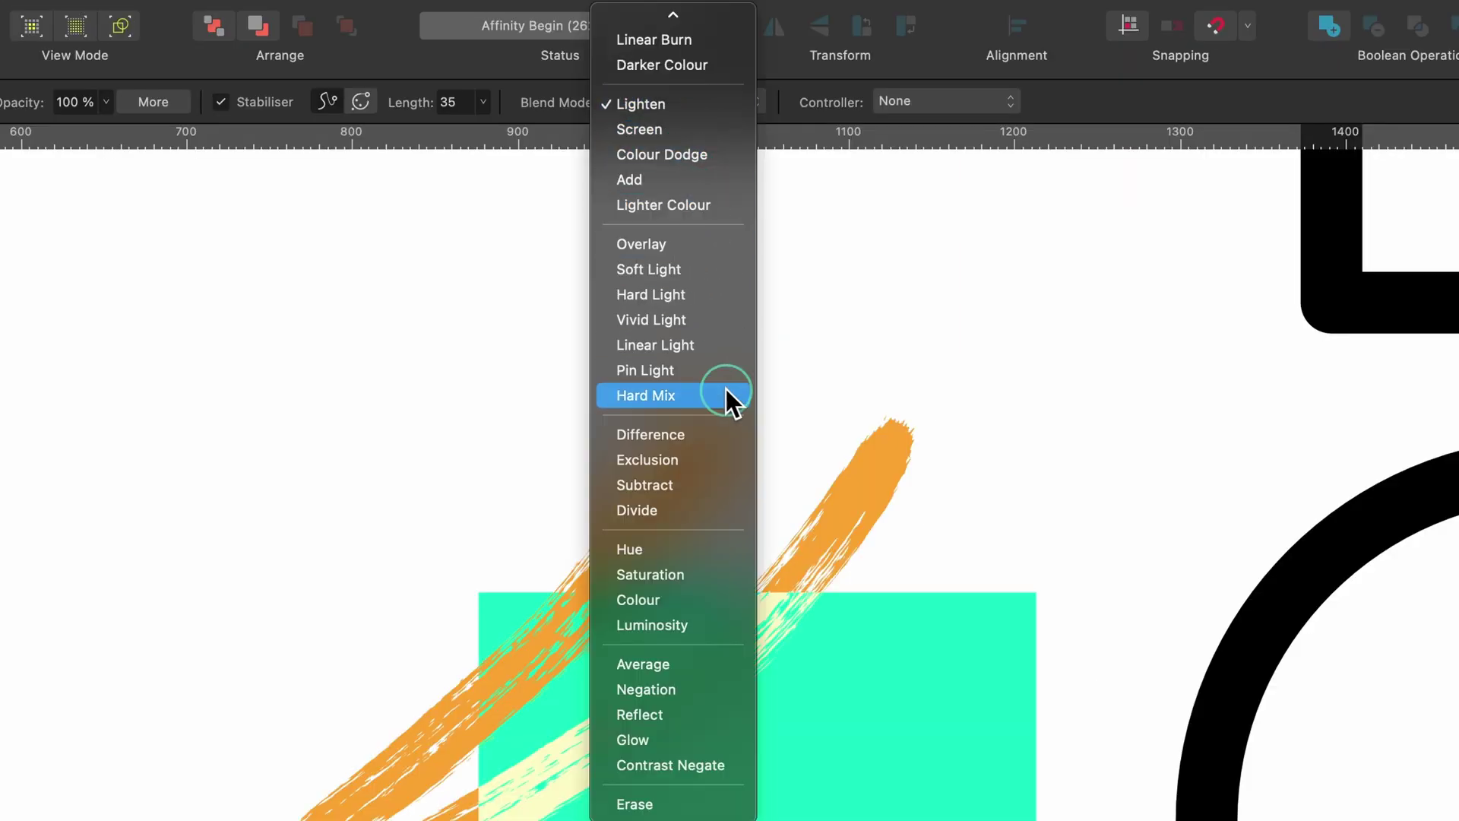
click(724, 434)
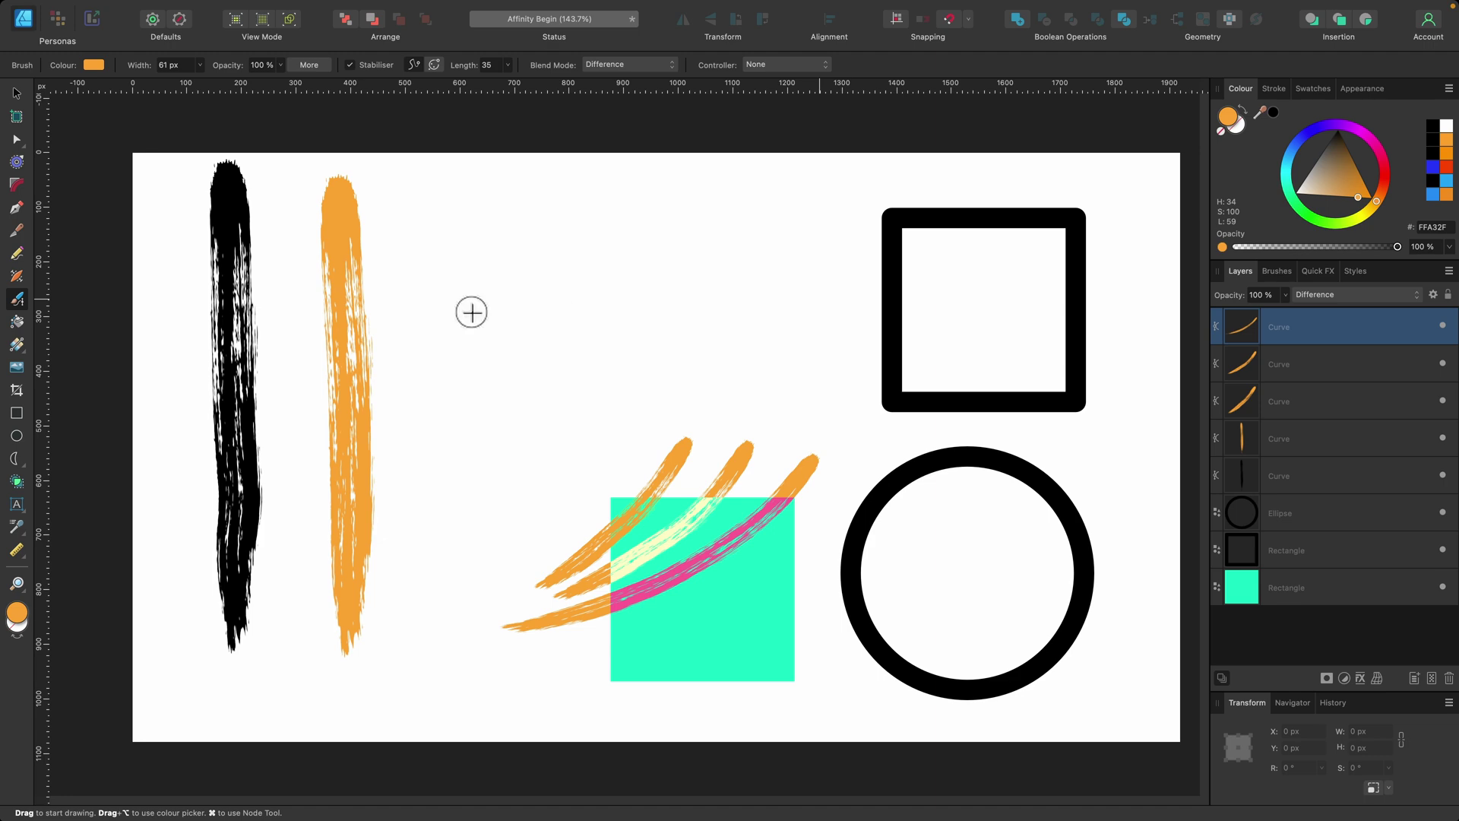
scroll(362, 311, up, 2)
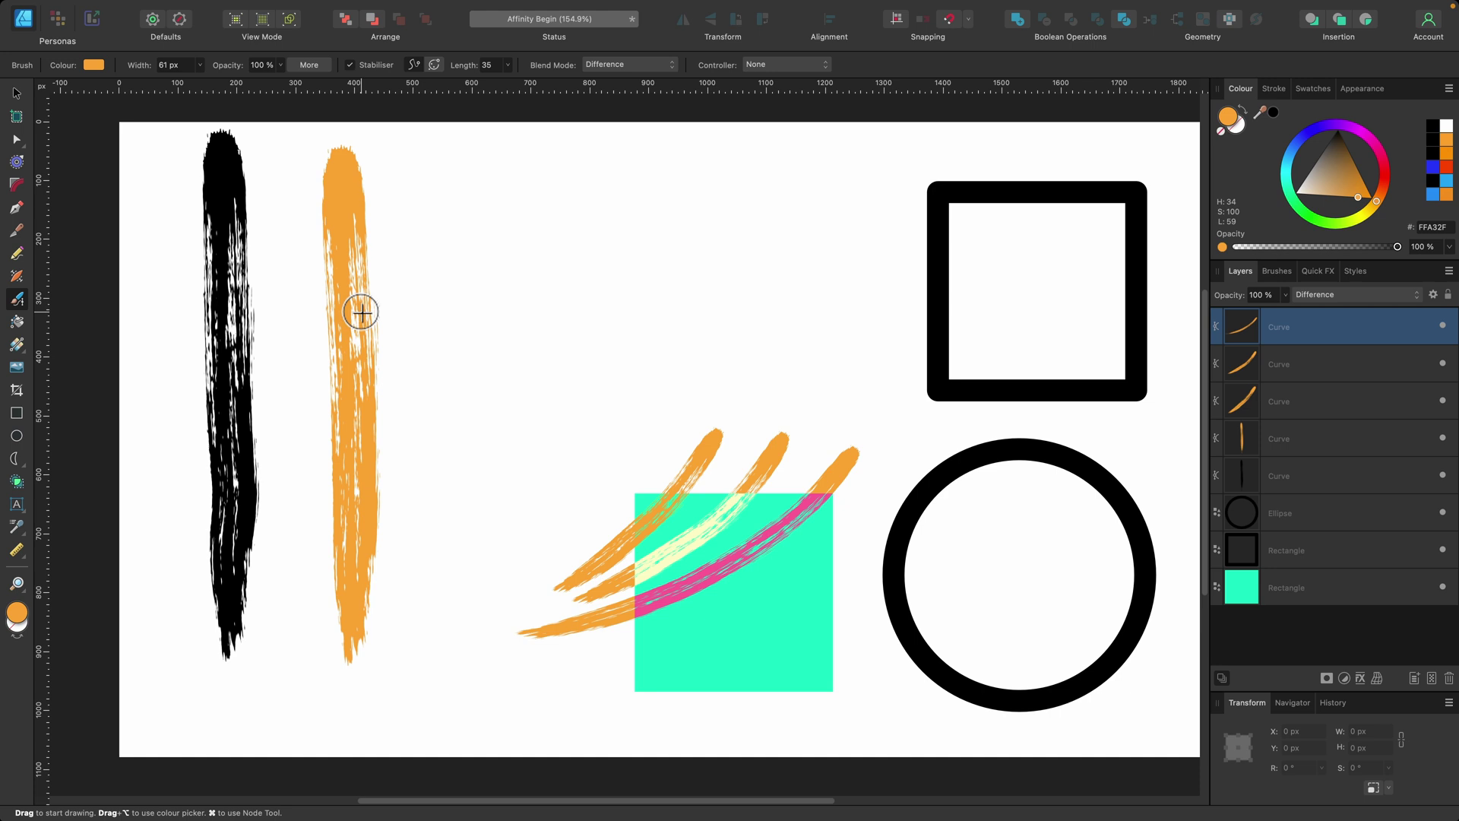
Select the vertical orange stroke via its Layers row and show its nodes with the Node Tool
key(v)
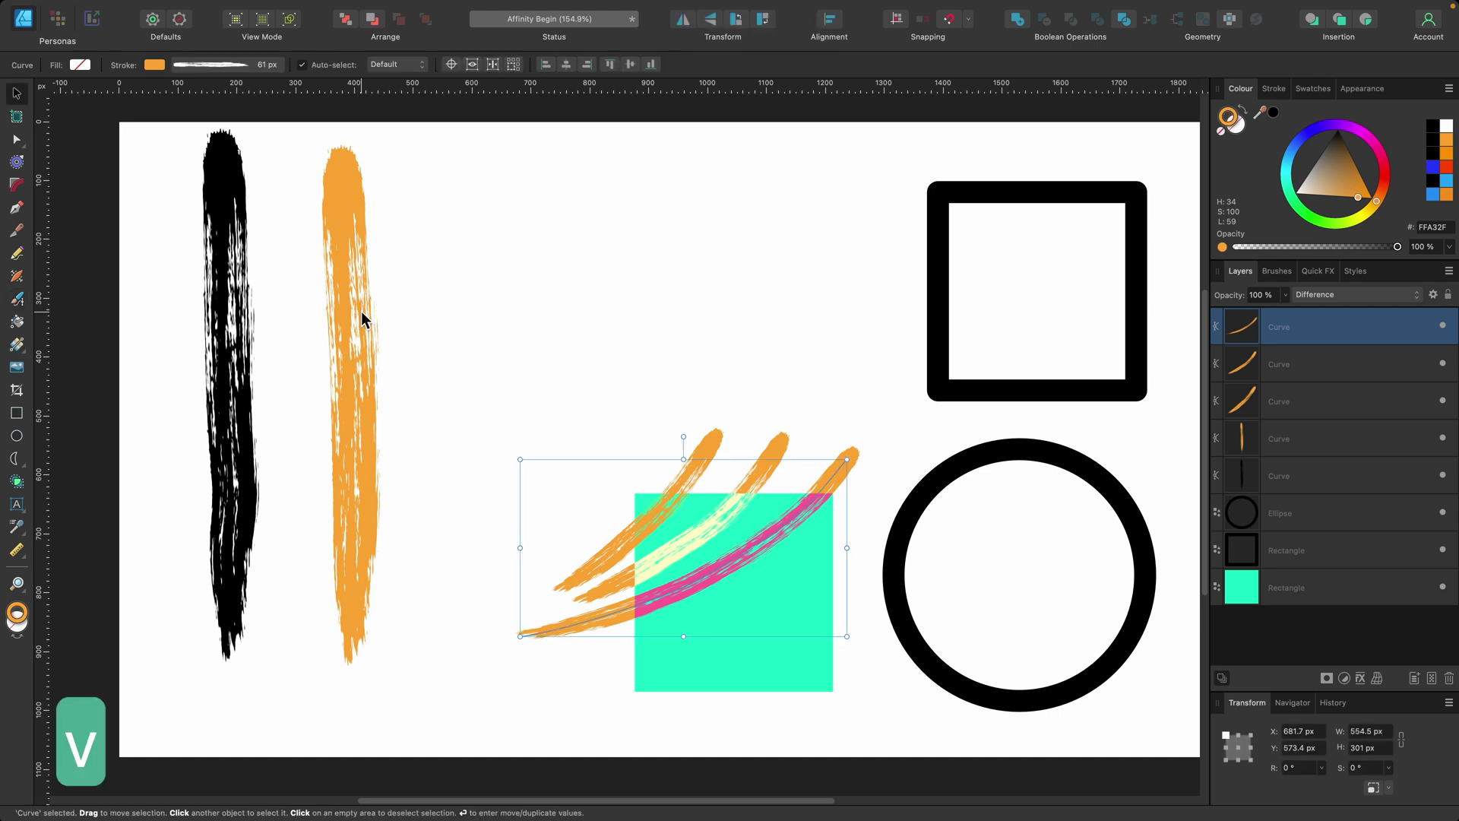
mouse_move(354, 306)
mouse_down()
mouse_move(434, 316)
mouse_move(319, 332)
mouse_move(371, 314)
mouse_move(332, 309)
mouse_move(378, 311)
mouse_up()
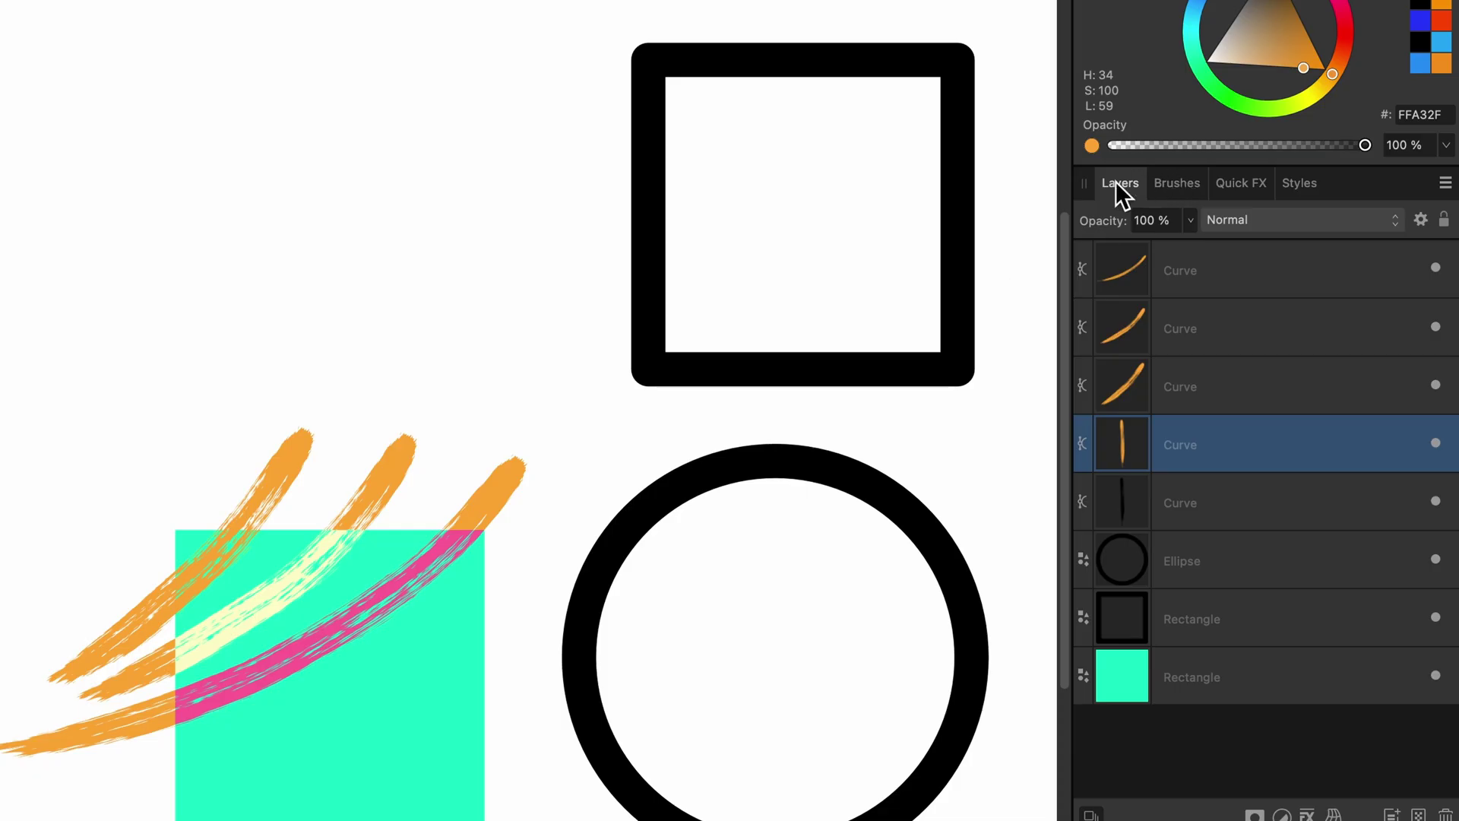
click(1231, 285)
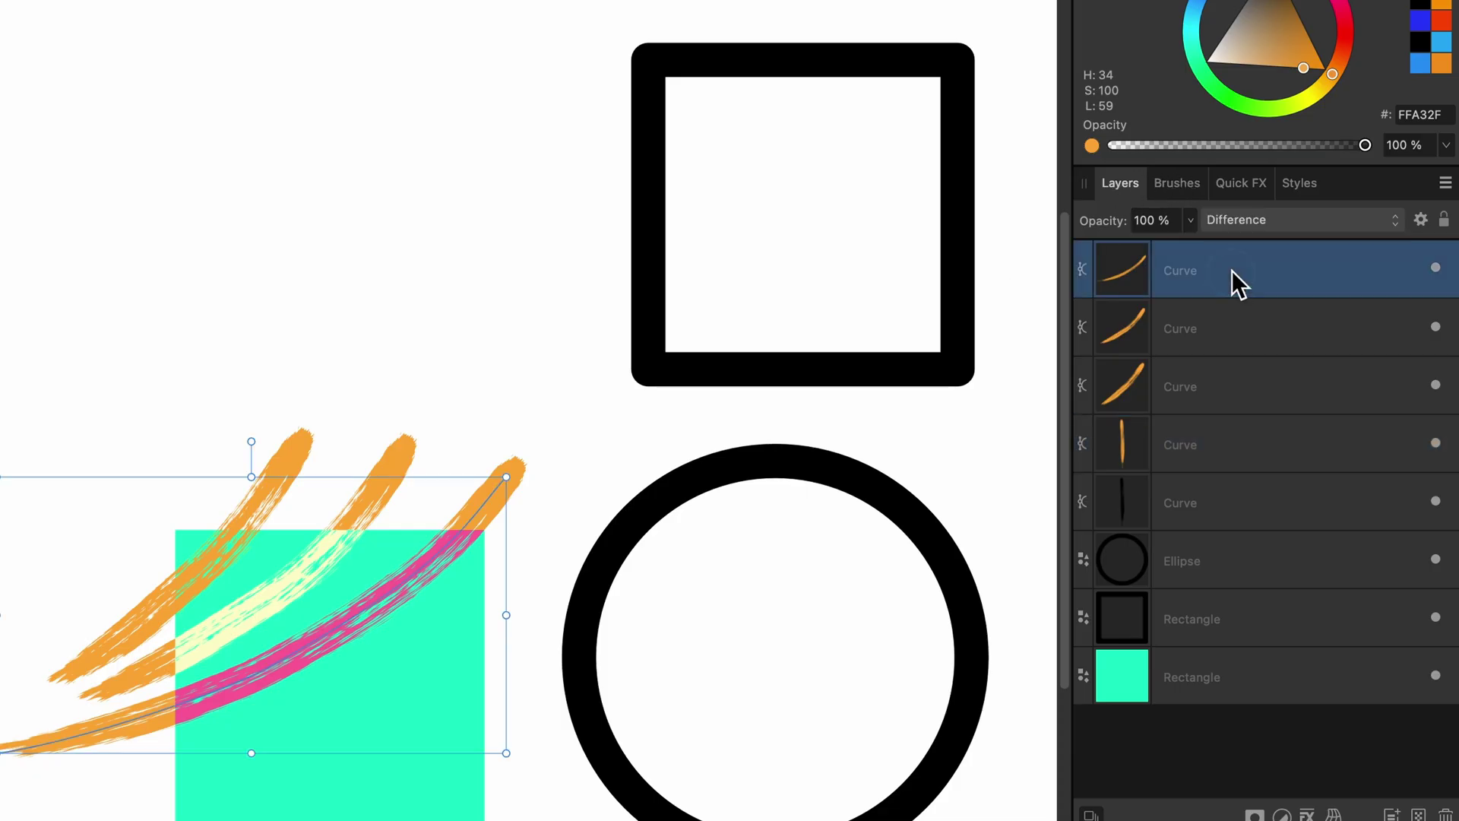
click(1232, 326)
click(1235, 396)
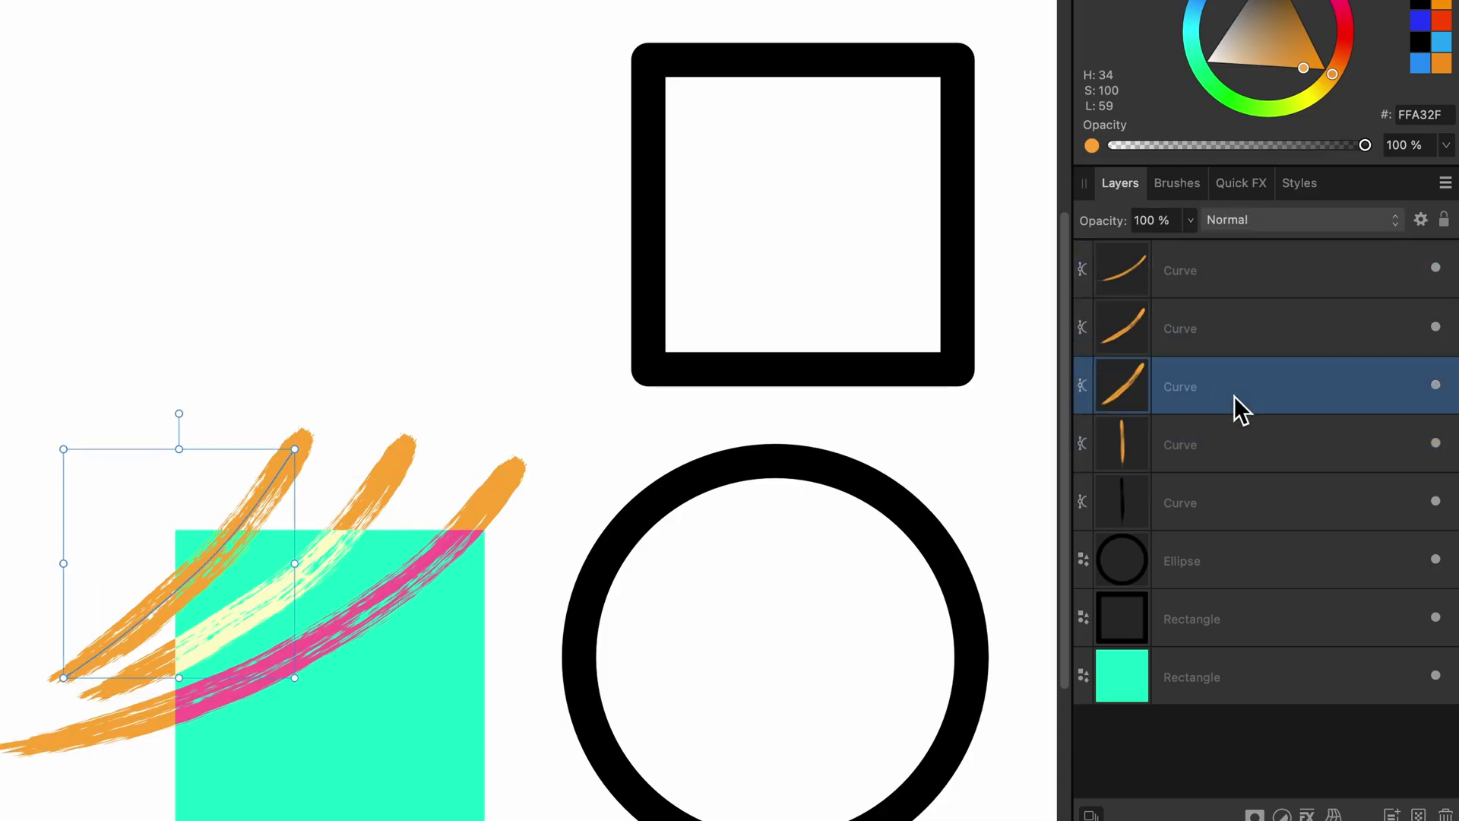
click(1239, 444)
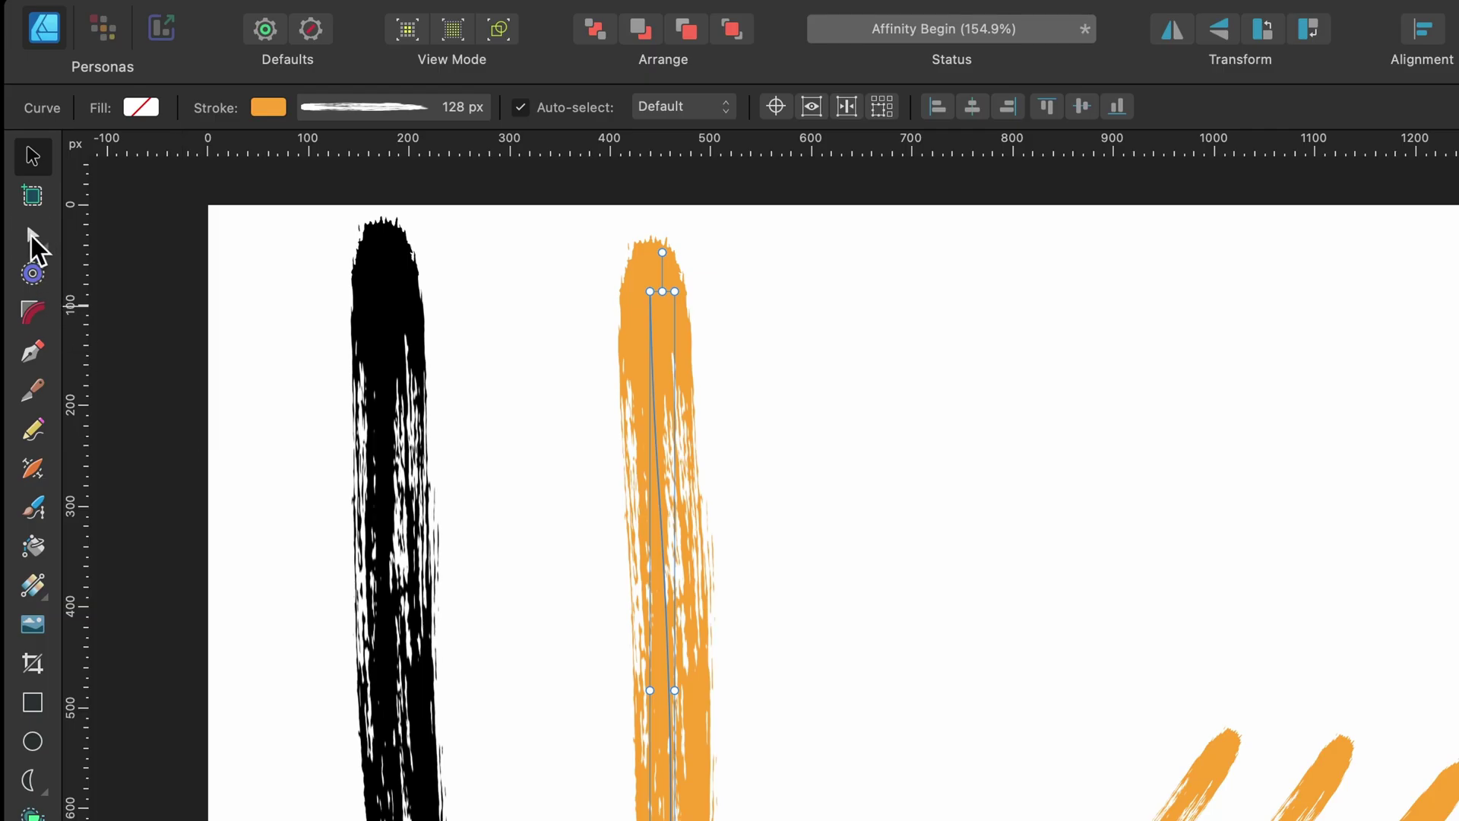
click(17, 139)
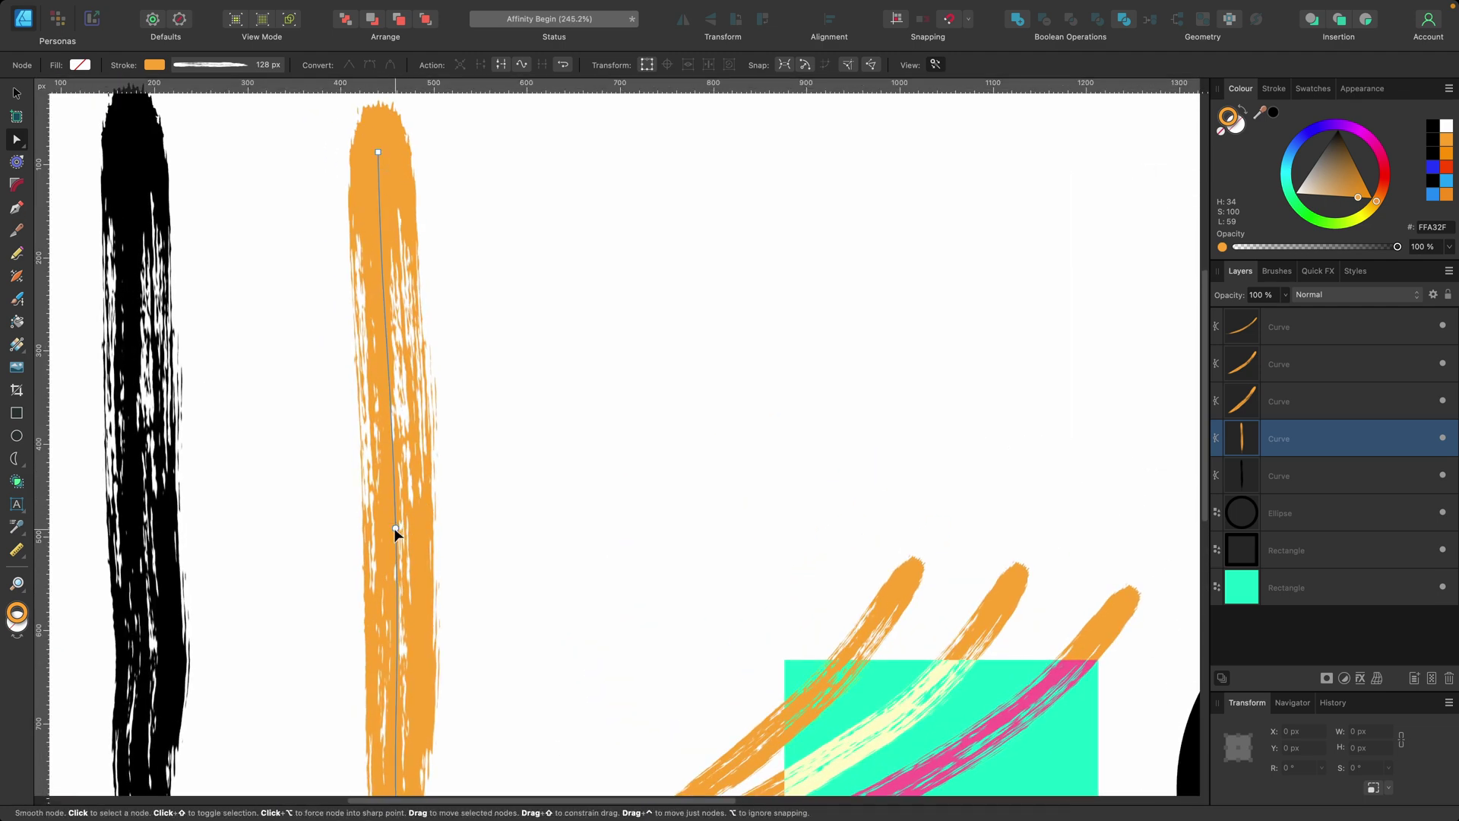
Drag the orange stroke's path segments to bend it into an S, pushing the upper curve left
mouse_move(395, 528)
mouse_down()
mouse_move(495, 520)
mouse_move(261, 503)
mouse_move(560, 391)
mouse_move(504, 463)
mouse_move(280, 469)
mouse_move(406, 469)
mouse_up()
scroll(336, 466, down, 5)
scroll(406, 469, up, 4)
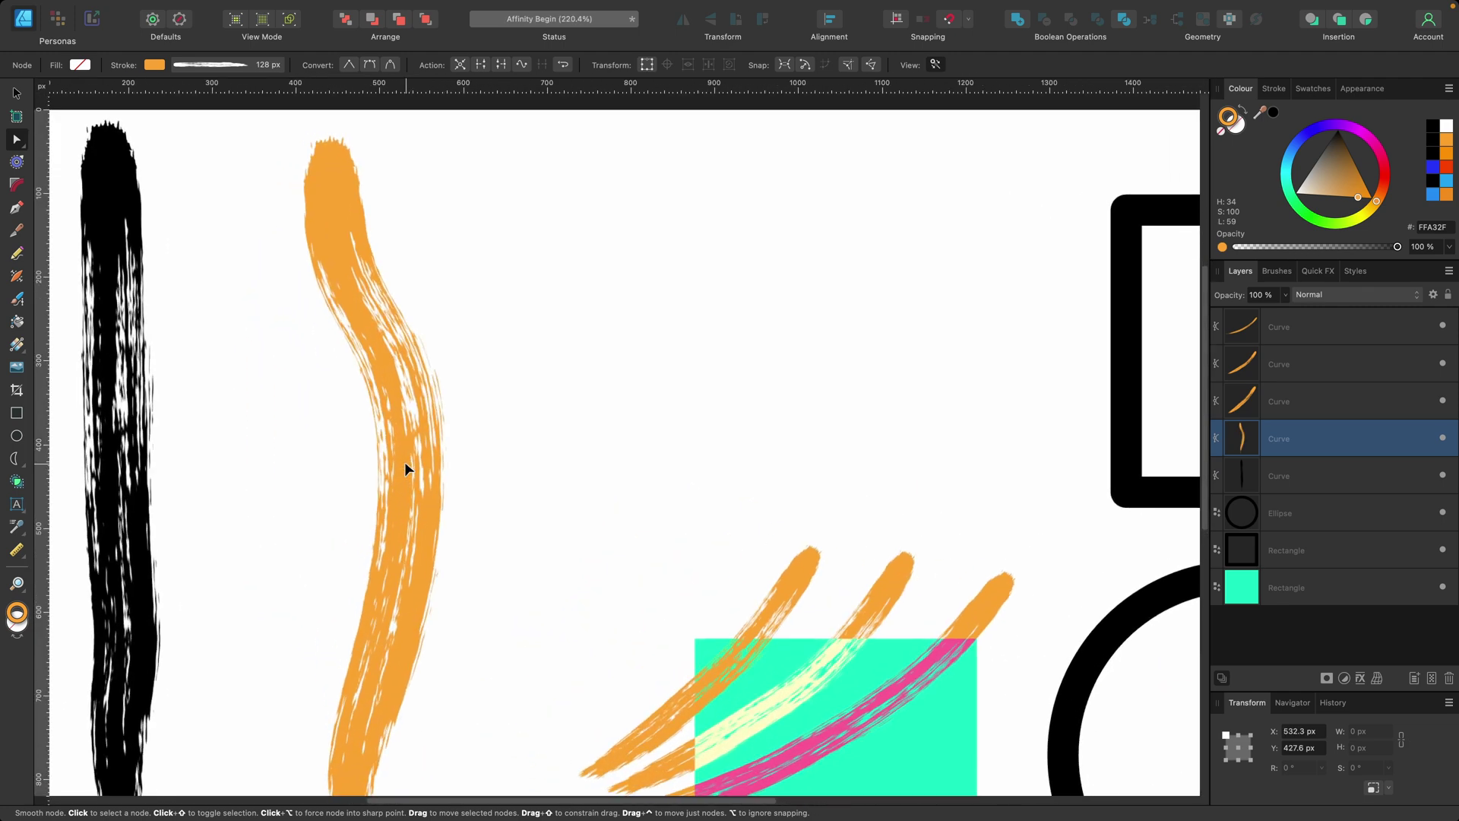
drag(416, 256, 304, 329)
scroll(378, 385, up, 2)
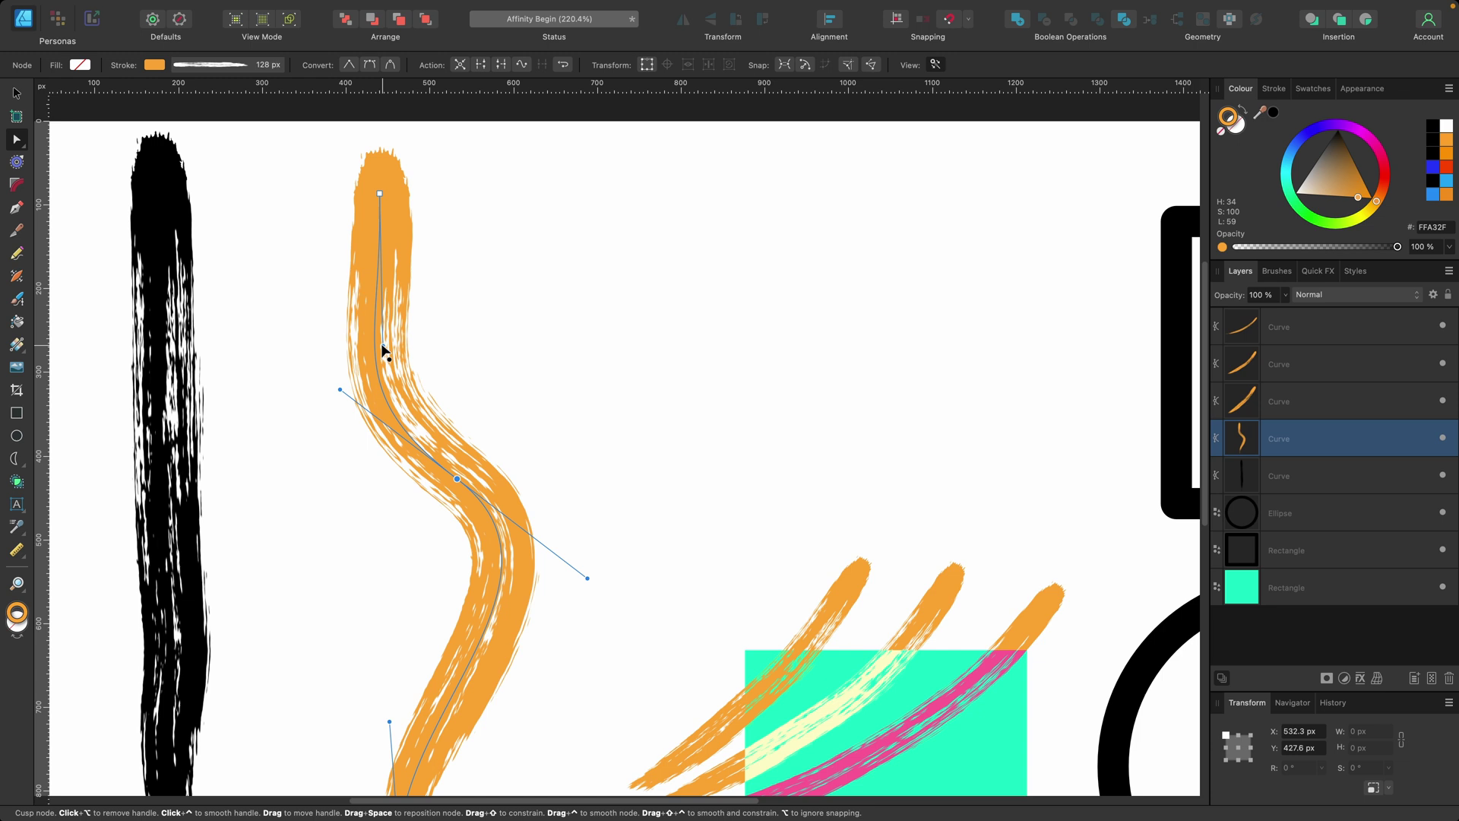
mouse_move(382, 346)
mouse_down()
mouse_move(309, 303)
mouse_move(287, 316)
mouse_up()
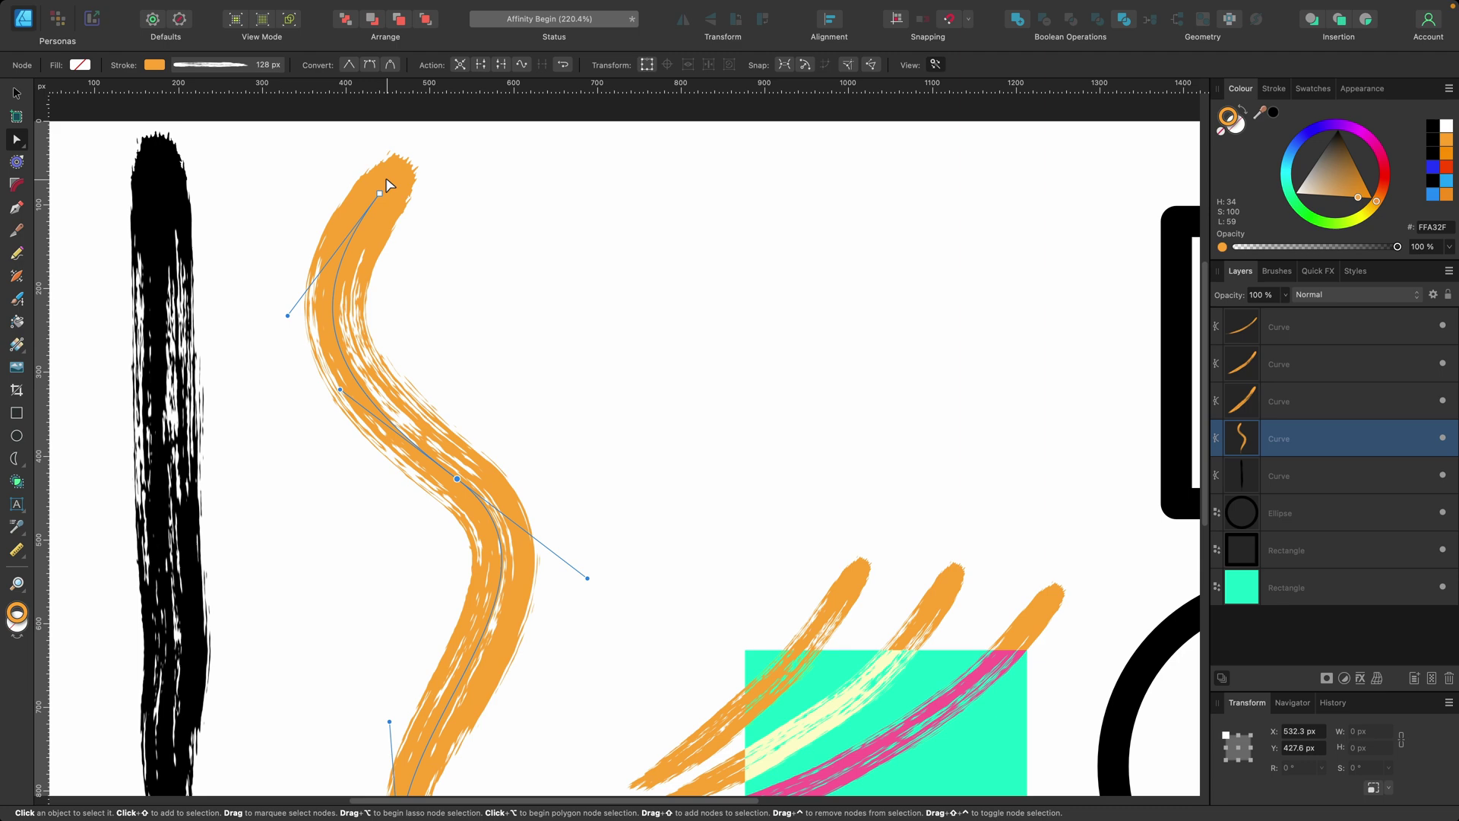
scroll(484, 528, down, 3)
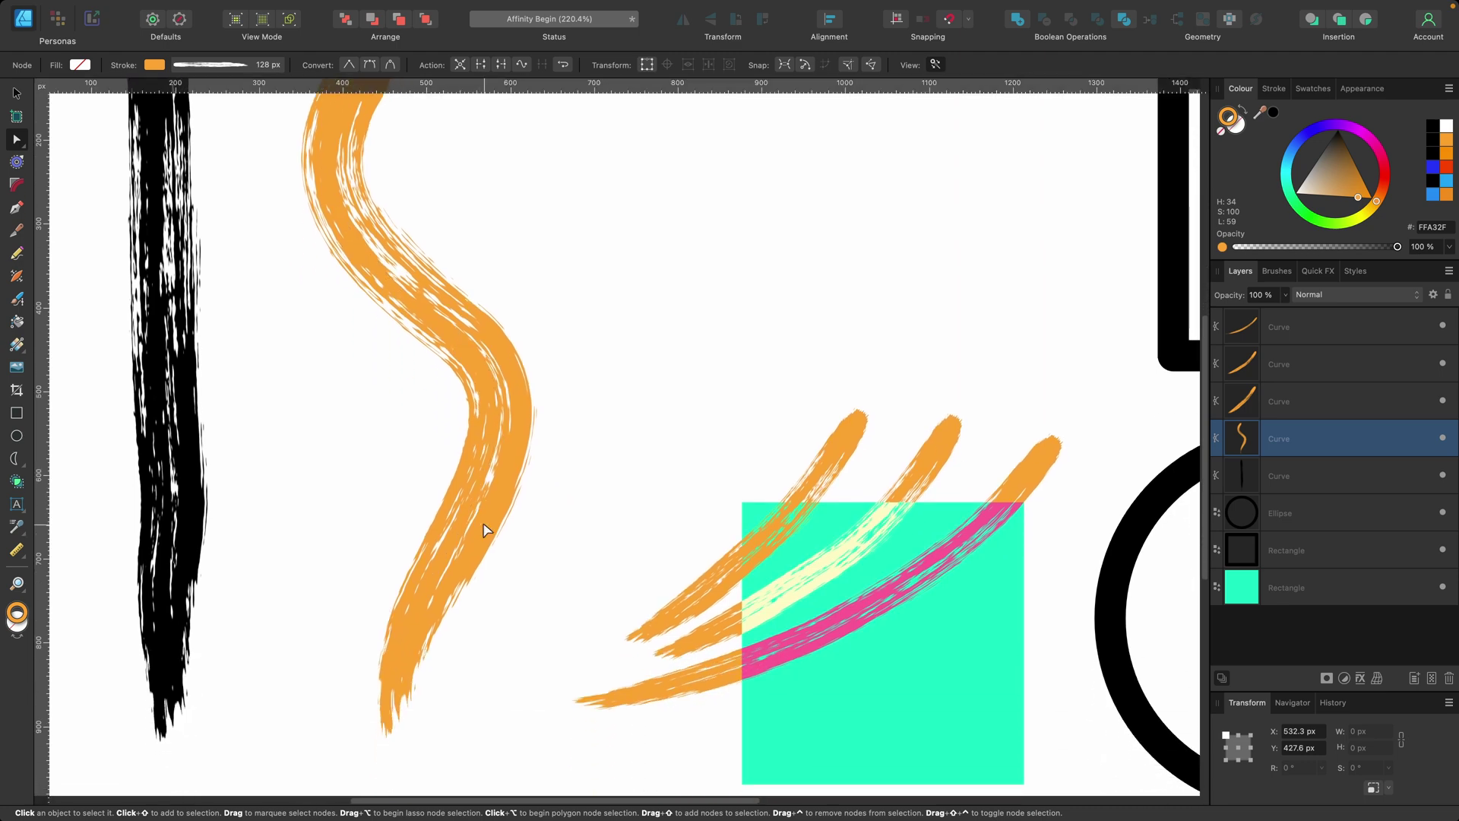
scroll(486, 530, up, 5)
scroll(355, 426, up, 10)
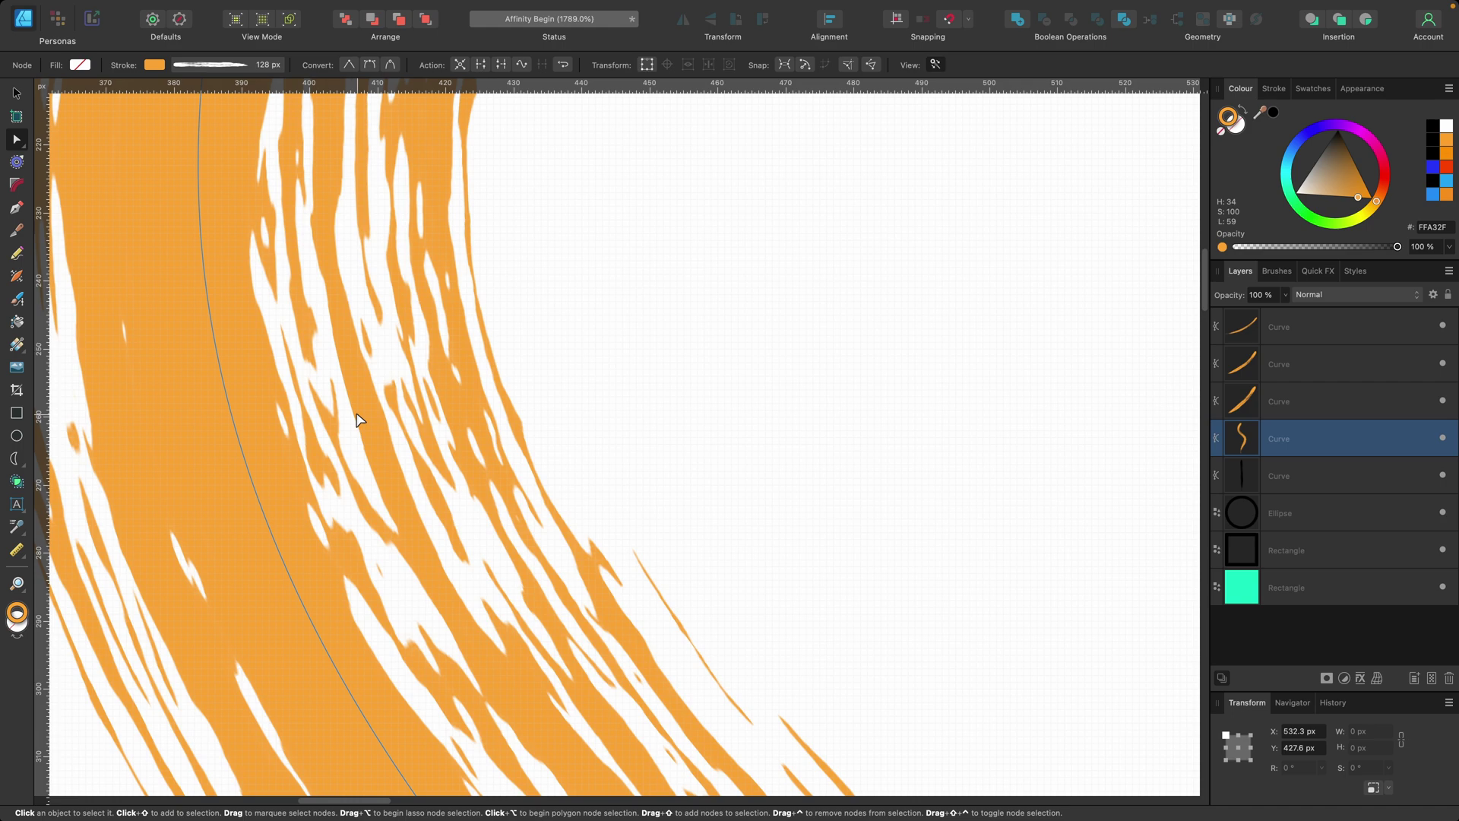
scroll(359, 420, up, 15)
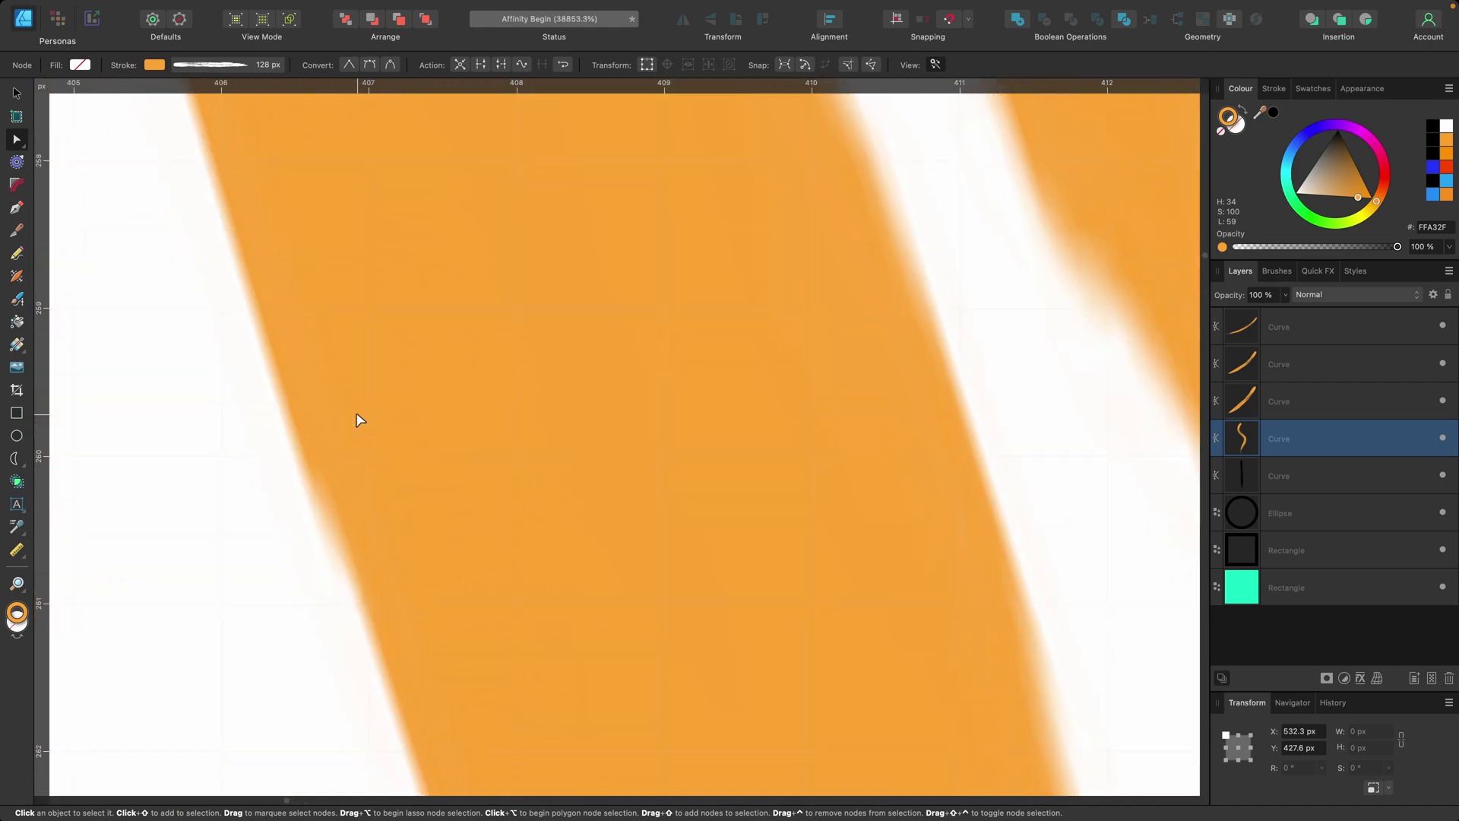
scroll(359, 419, down, 6)
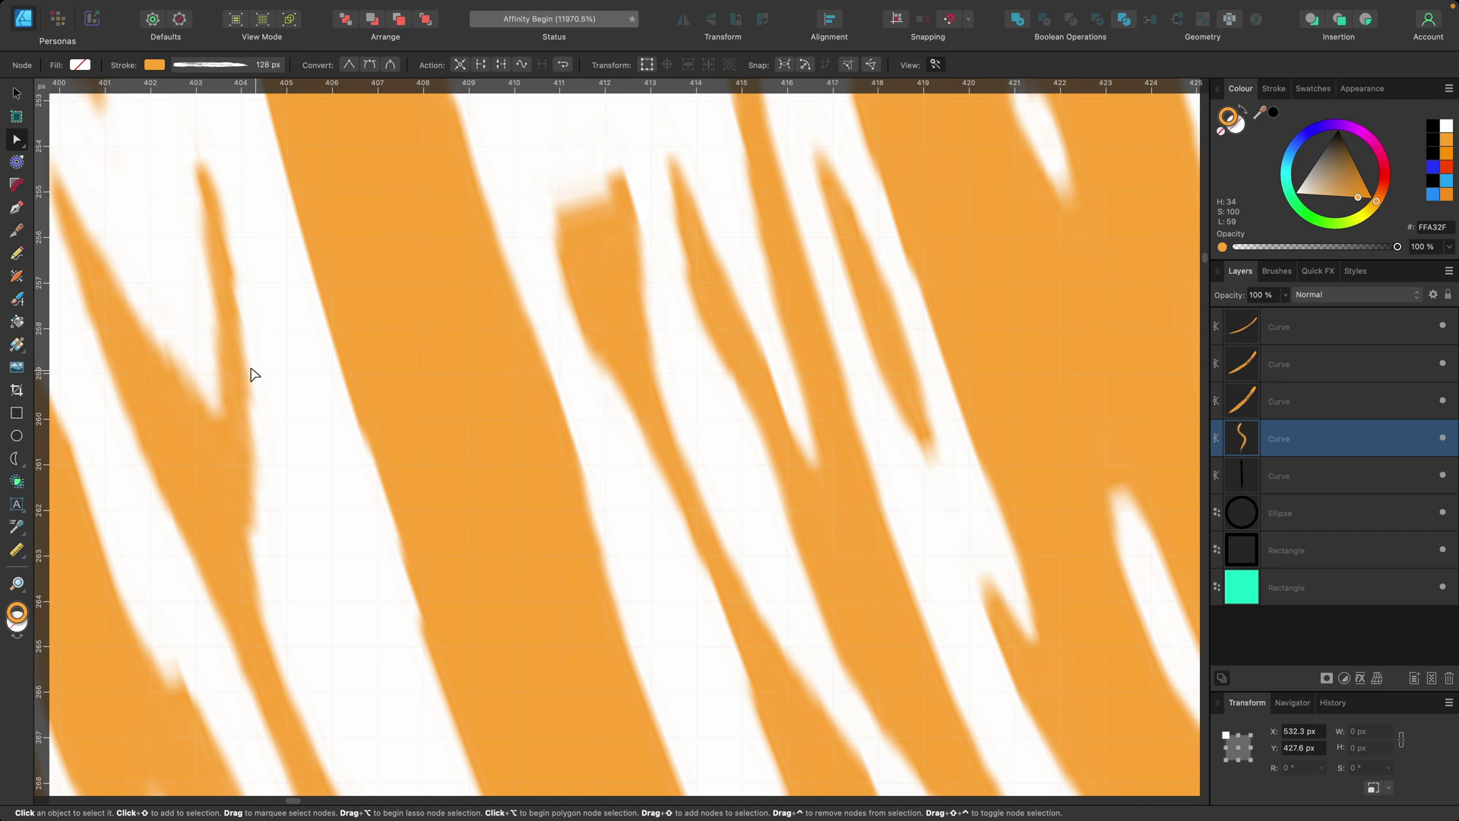
scroll(254, 374, up, 2)
scroll(335, 416, down, 15)
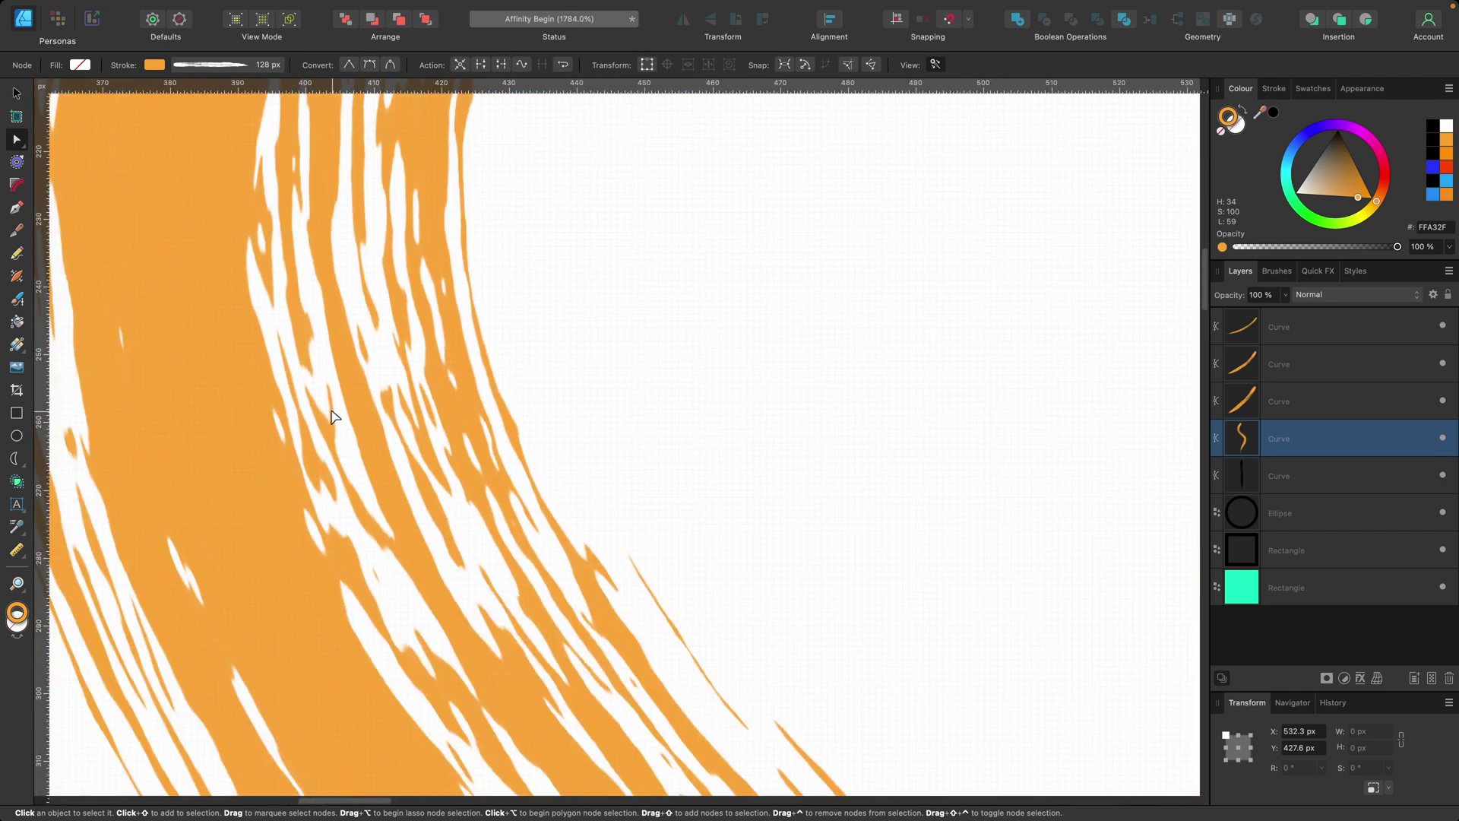
scroll(334, 417, down, 3)
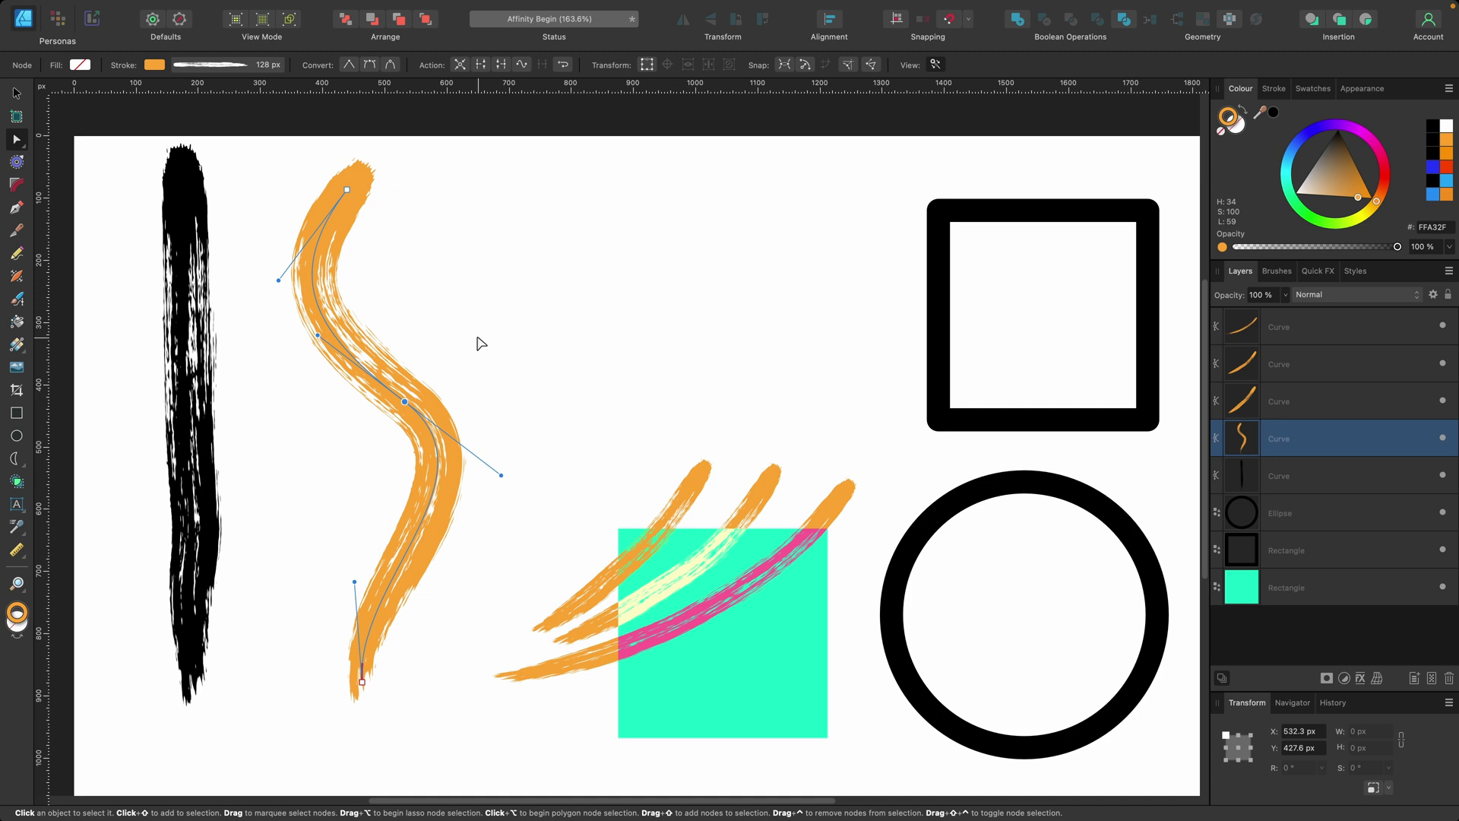
scroll(789, 395, right, 4)
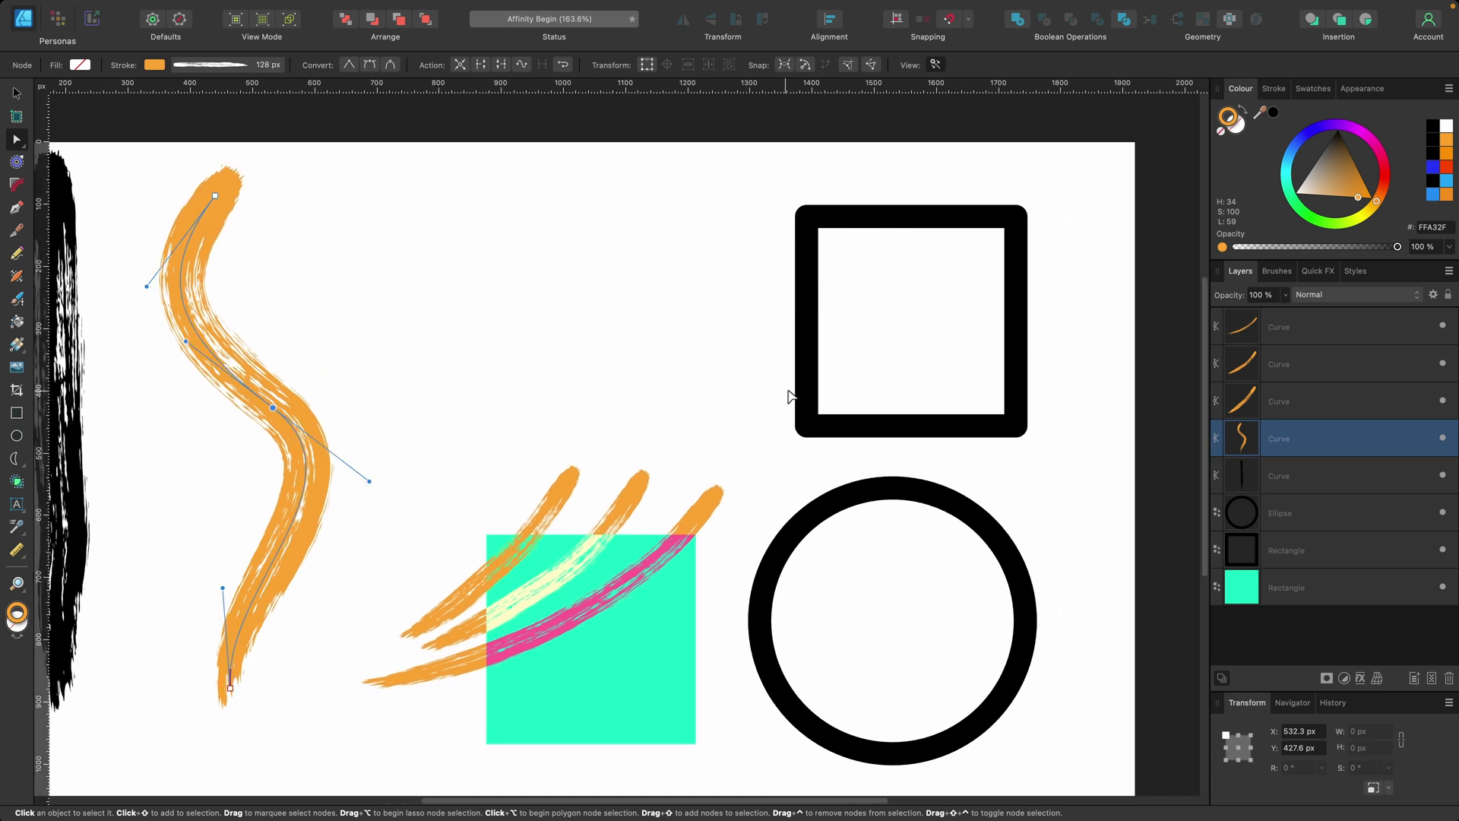
Select the black square and adjust its outline width in the Stroke panel
click(817, 411)
scroll(817, 414, right, 2)
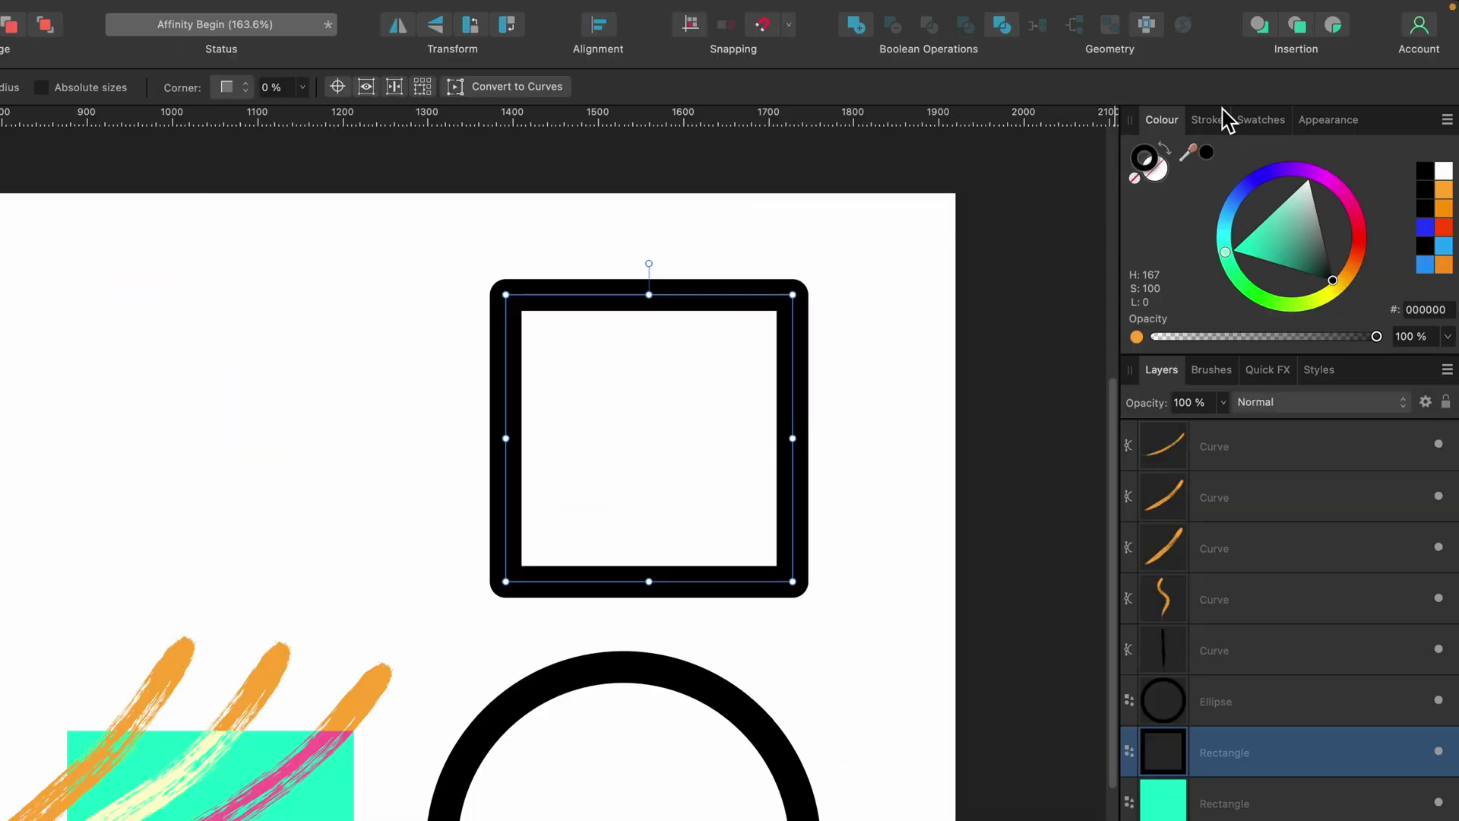
click(1286, 88)
mouse_move(1331, 182)
mouse_down()
mouse_move(1355, 183)
mouse_move(1312, 186)
mouse_move(1327, 183)
mouse_up()
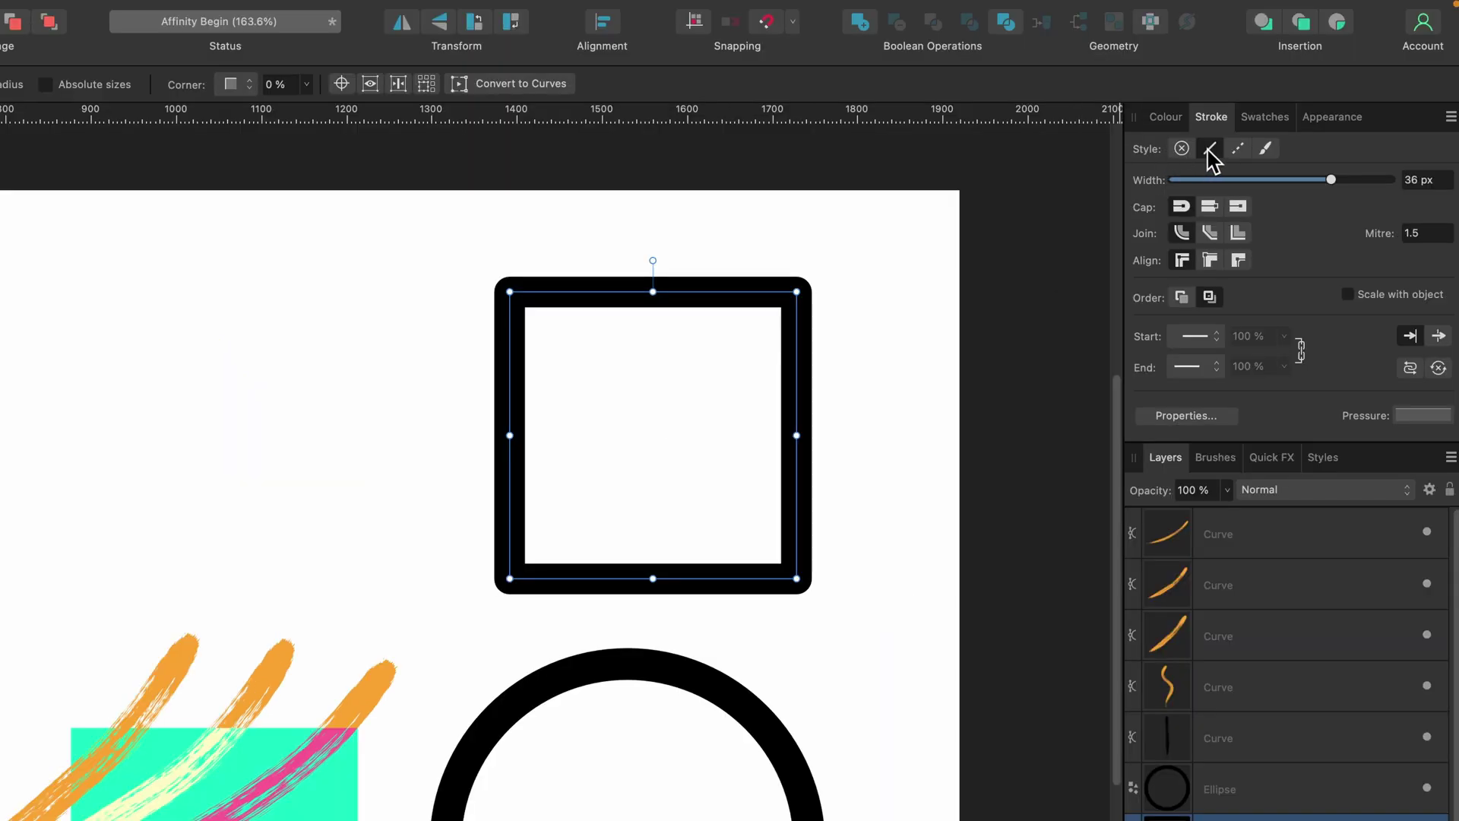
Switch the square's outline to the Texture line style using the Acrylic Stroke 12 brush
click(1266, 152)
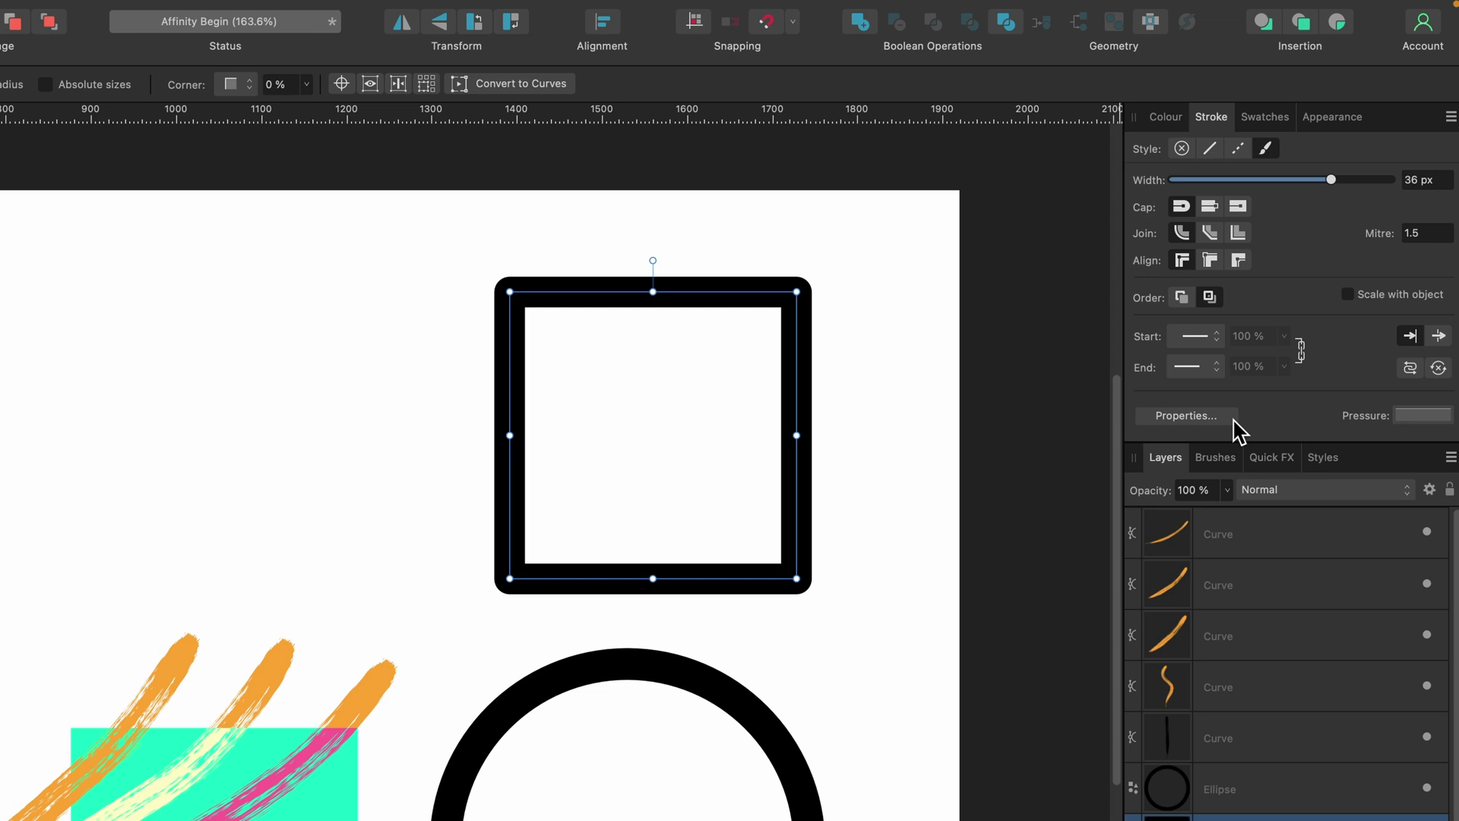
click(1220, 458)
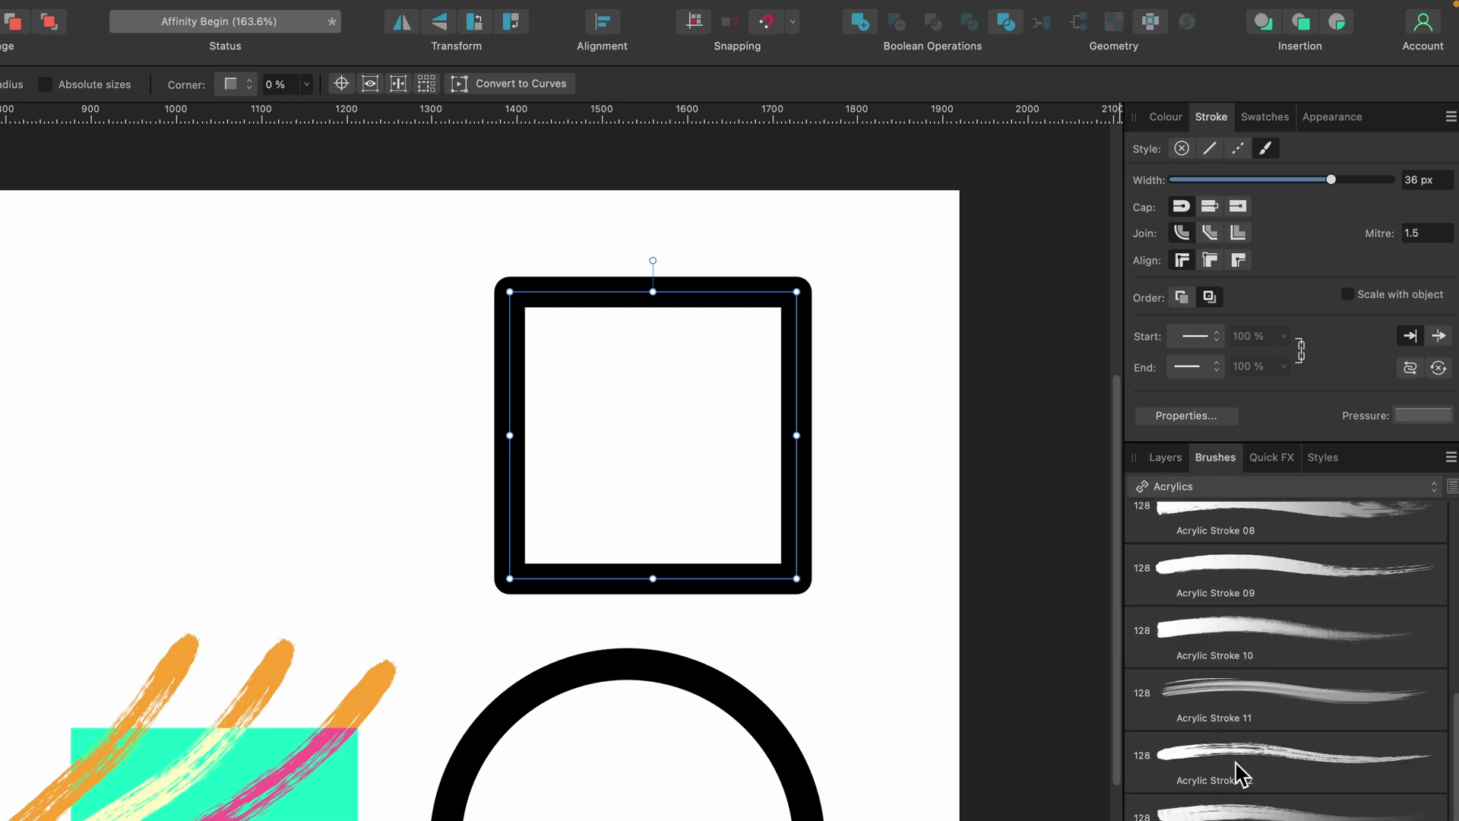
click(1271, 774)
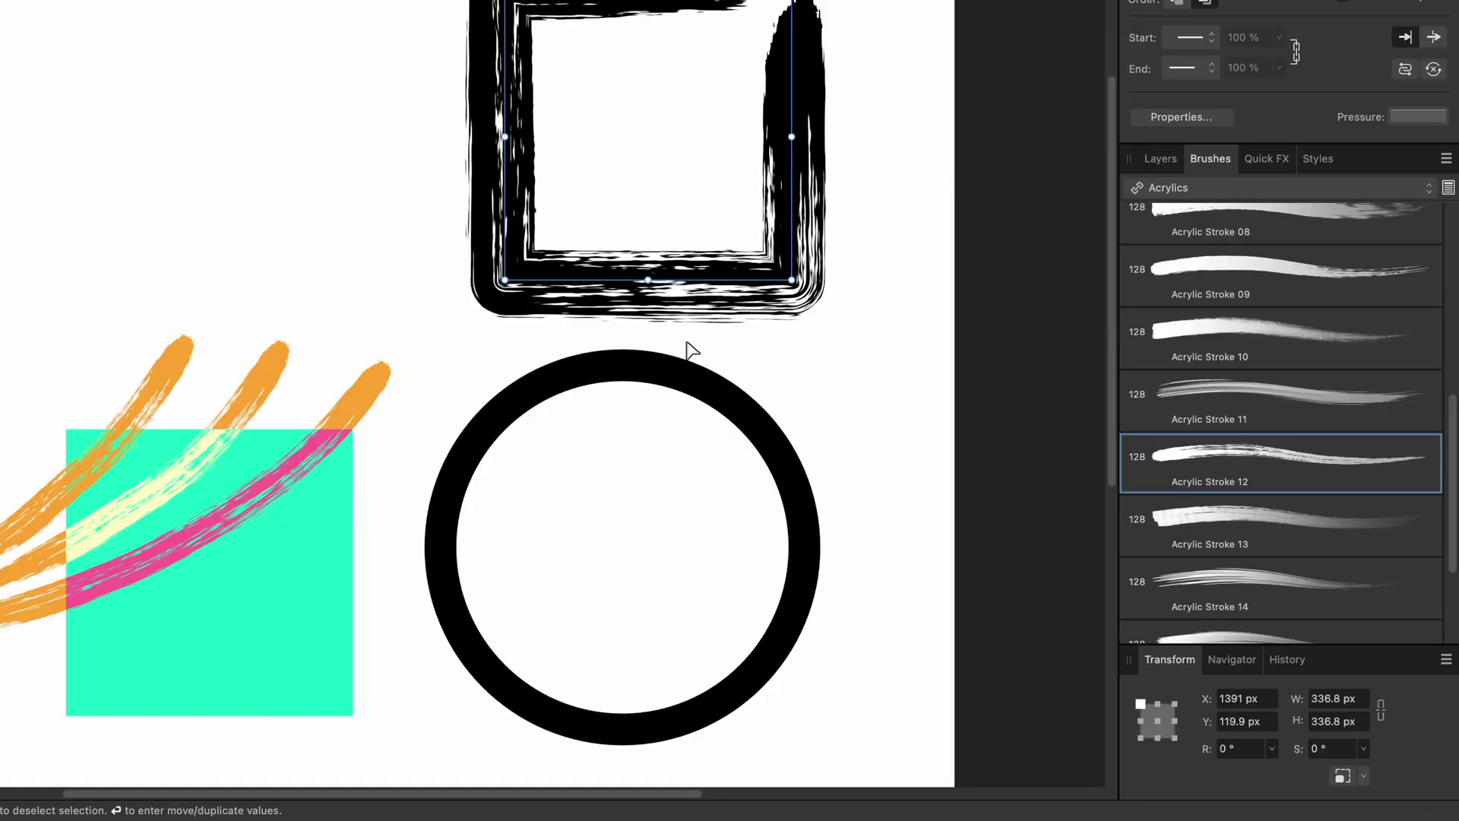
Select the black circle and apply the Acrylic Stroke 12 brush to its outline
click(690, 386)
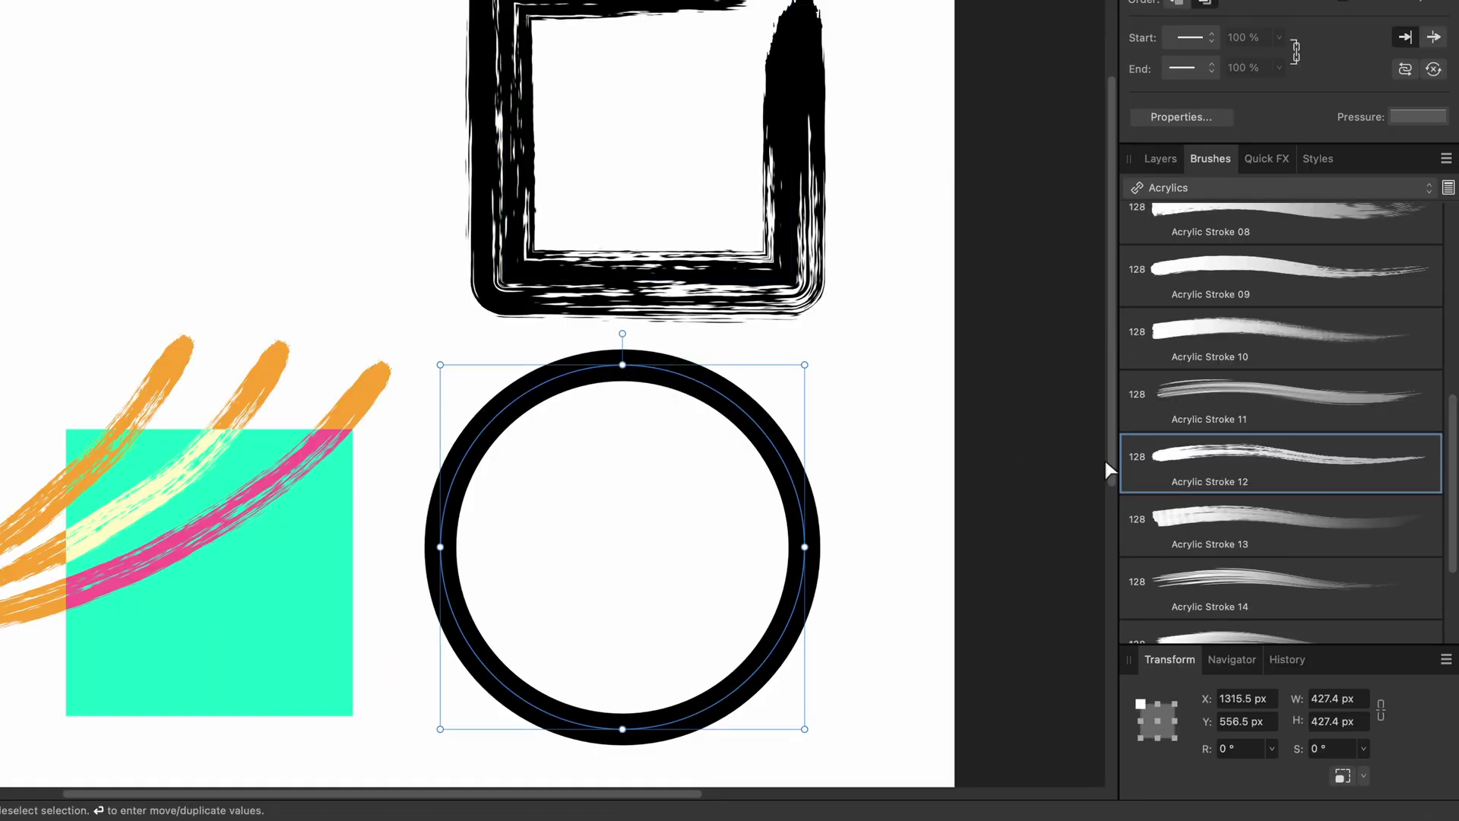
click(1147, 465)
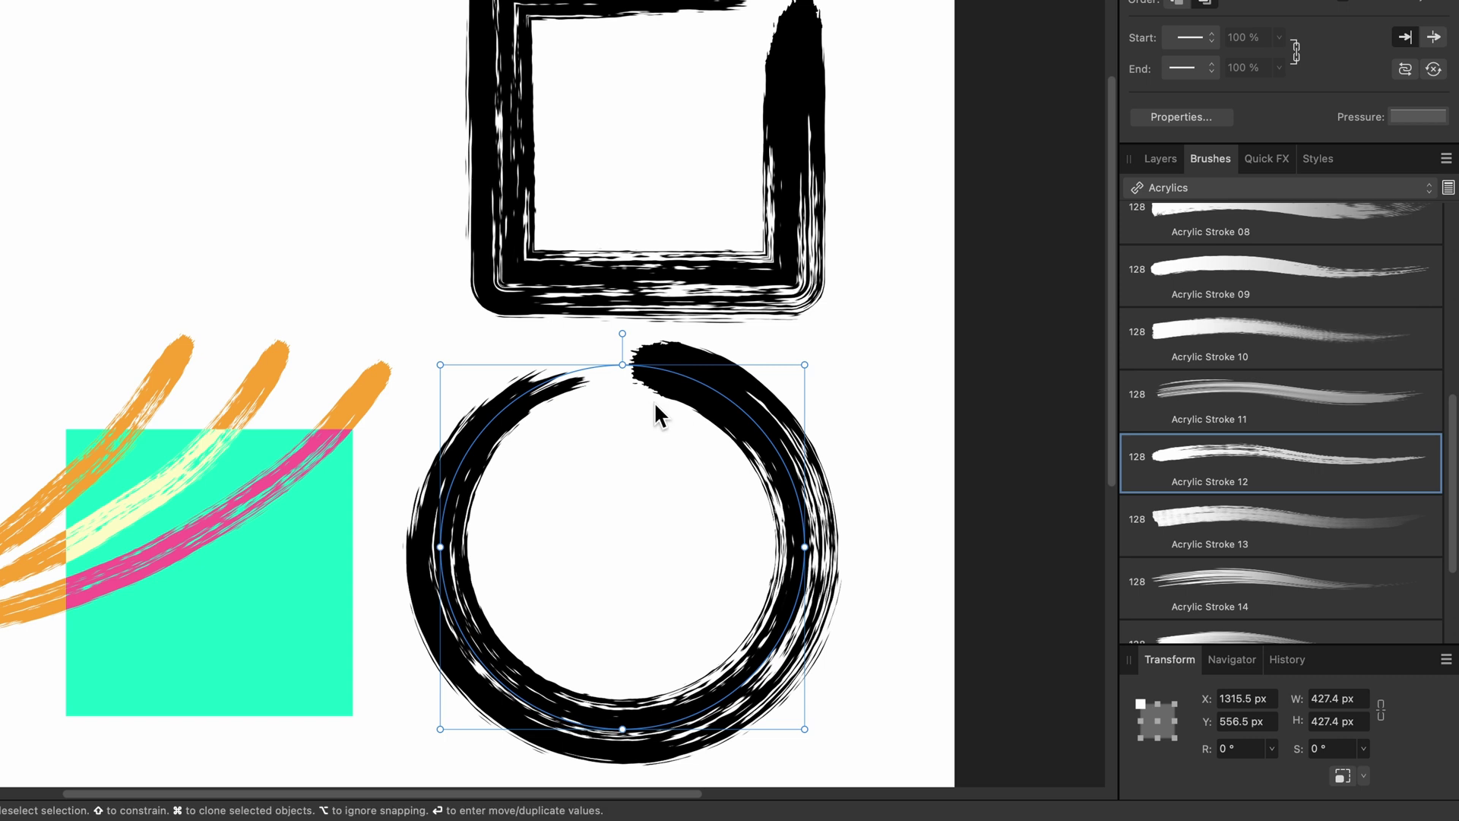
scroll(654, 401, left, 2)
scroll(654, 402, down, 1)
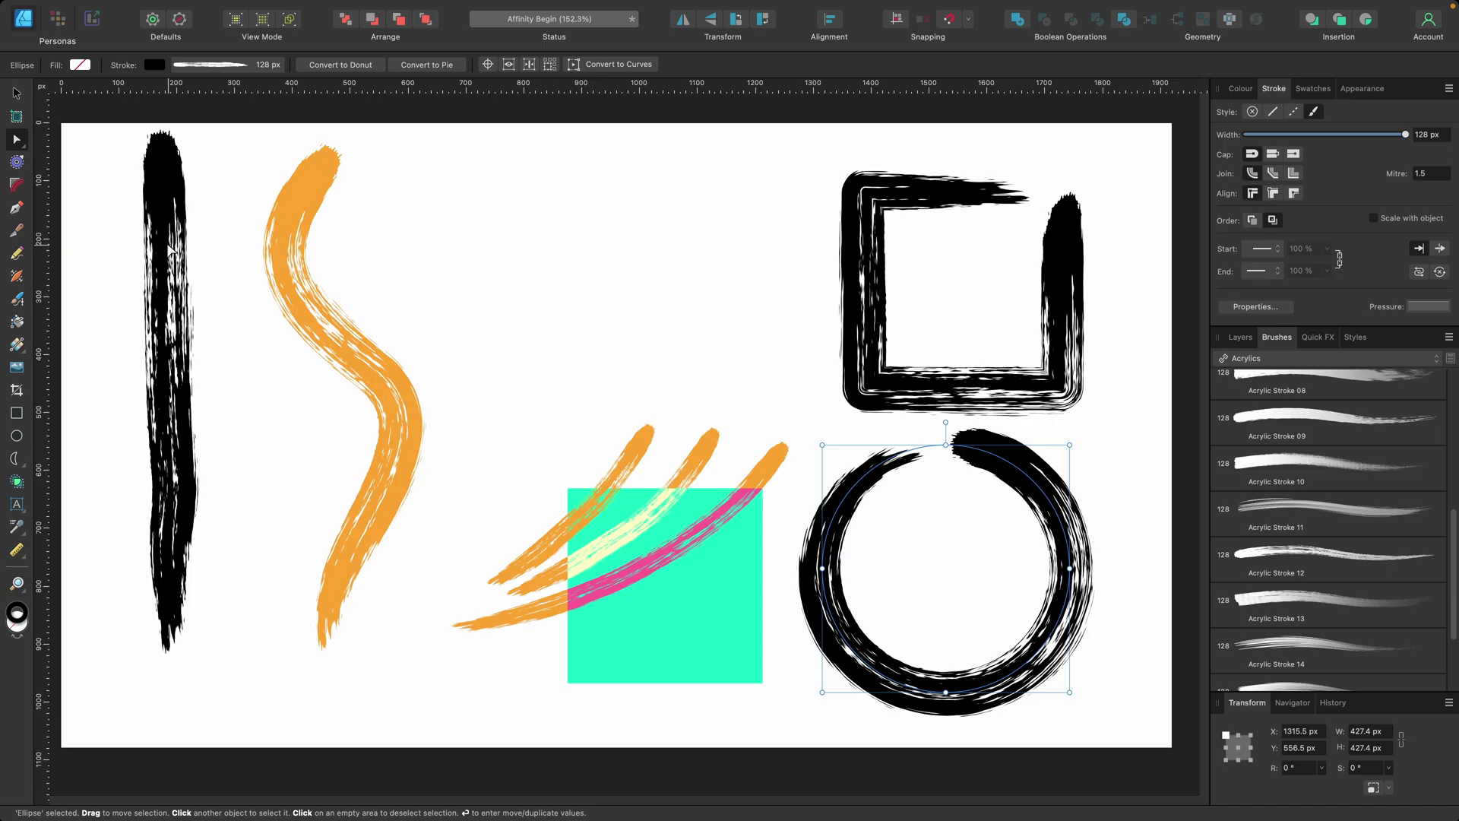
With the vector brush Controller set to None and a smaller size, paint a horizontal orange stroke near the top
click(17, 302)
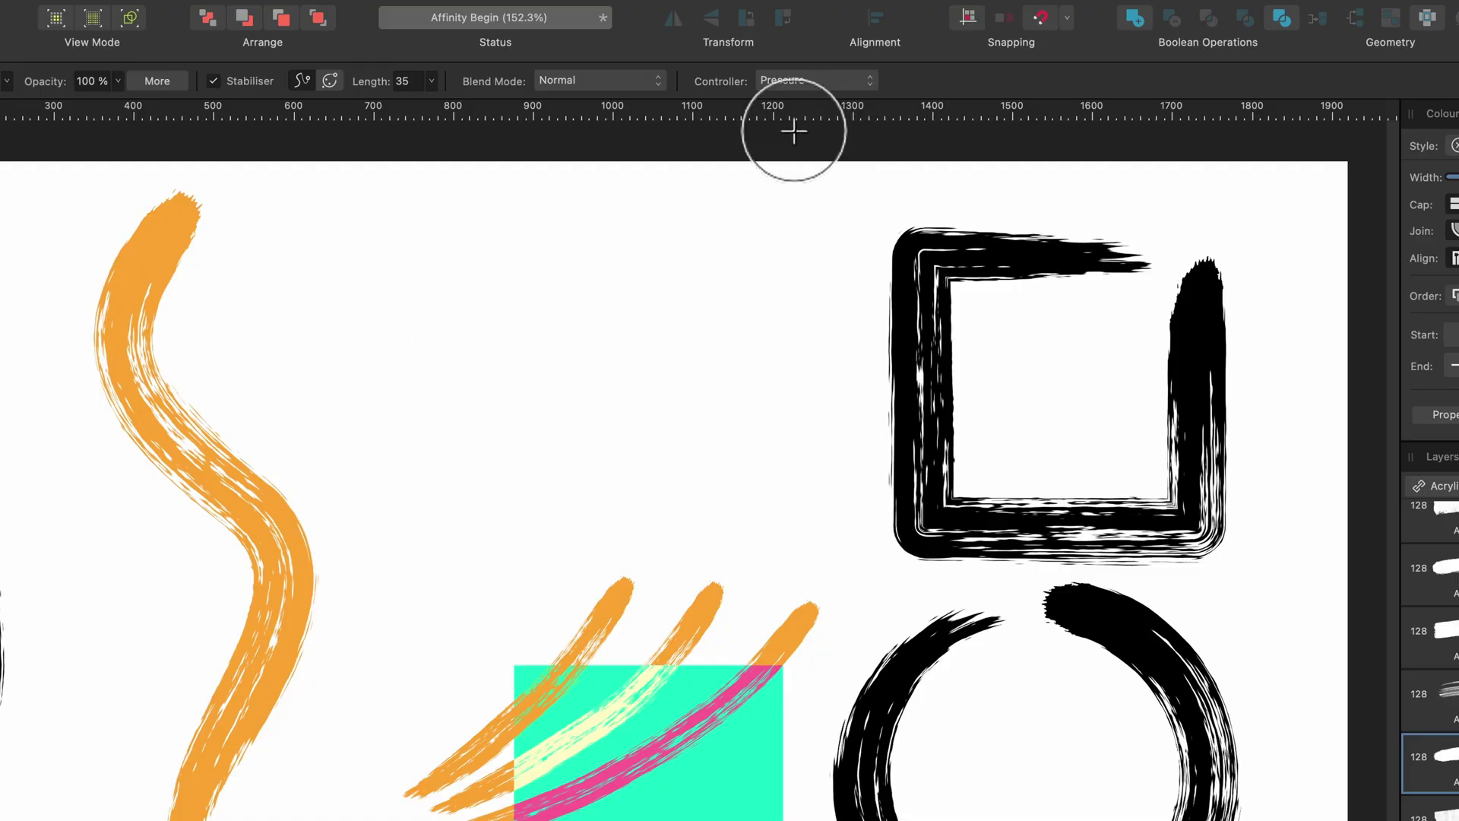
scroll(792, 131, up, 3)
click(828, 82)
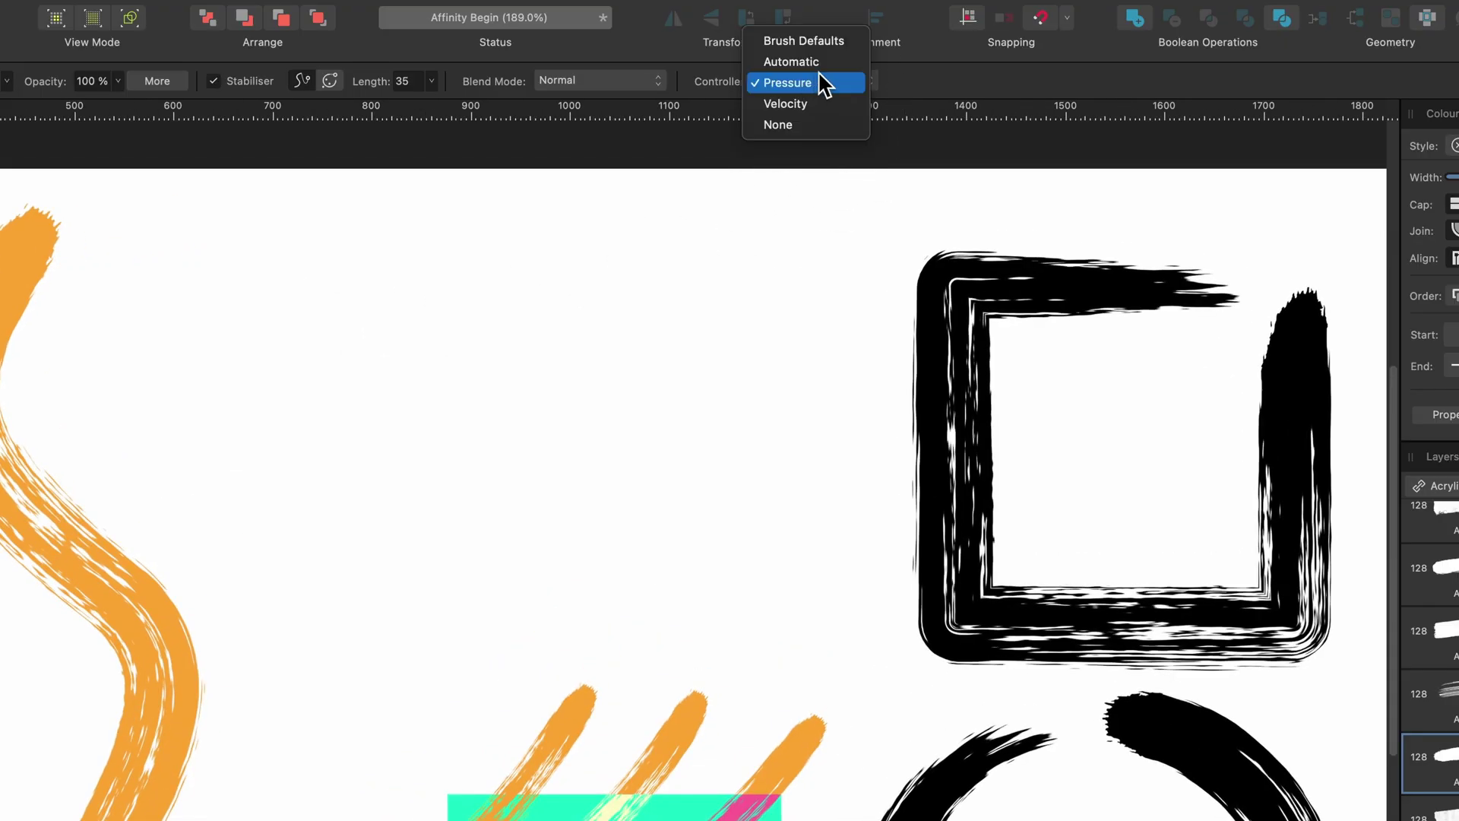
click(823, 126)
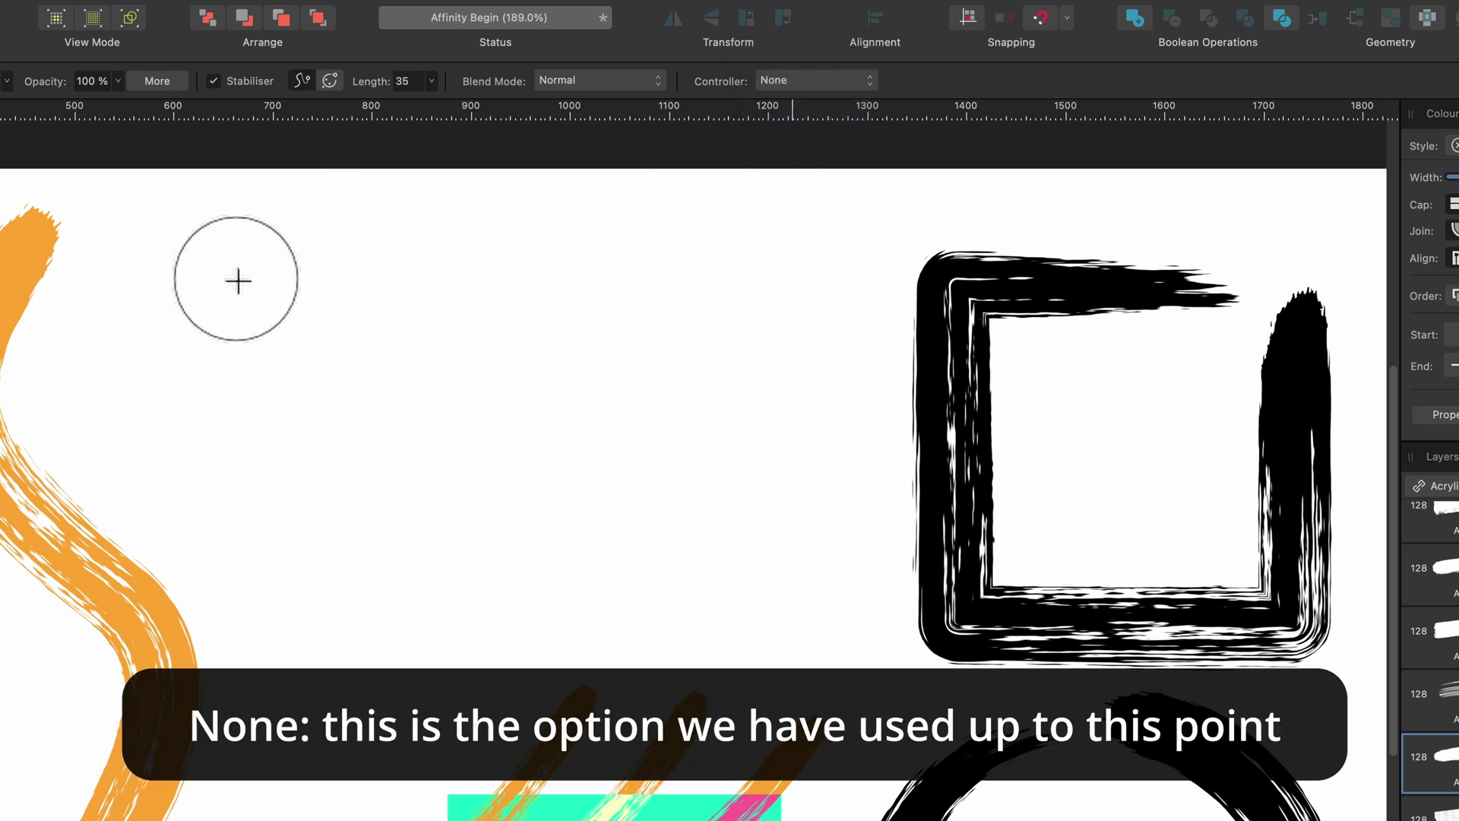
scroll(231, 284, up, 3)
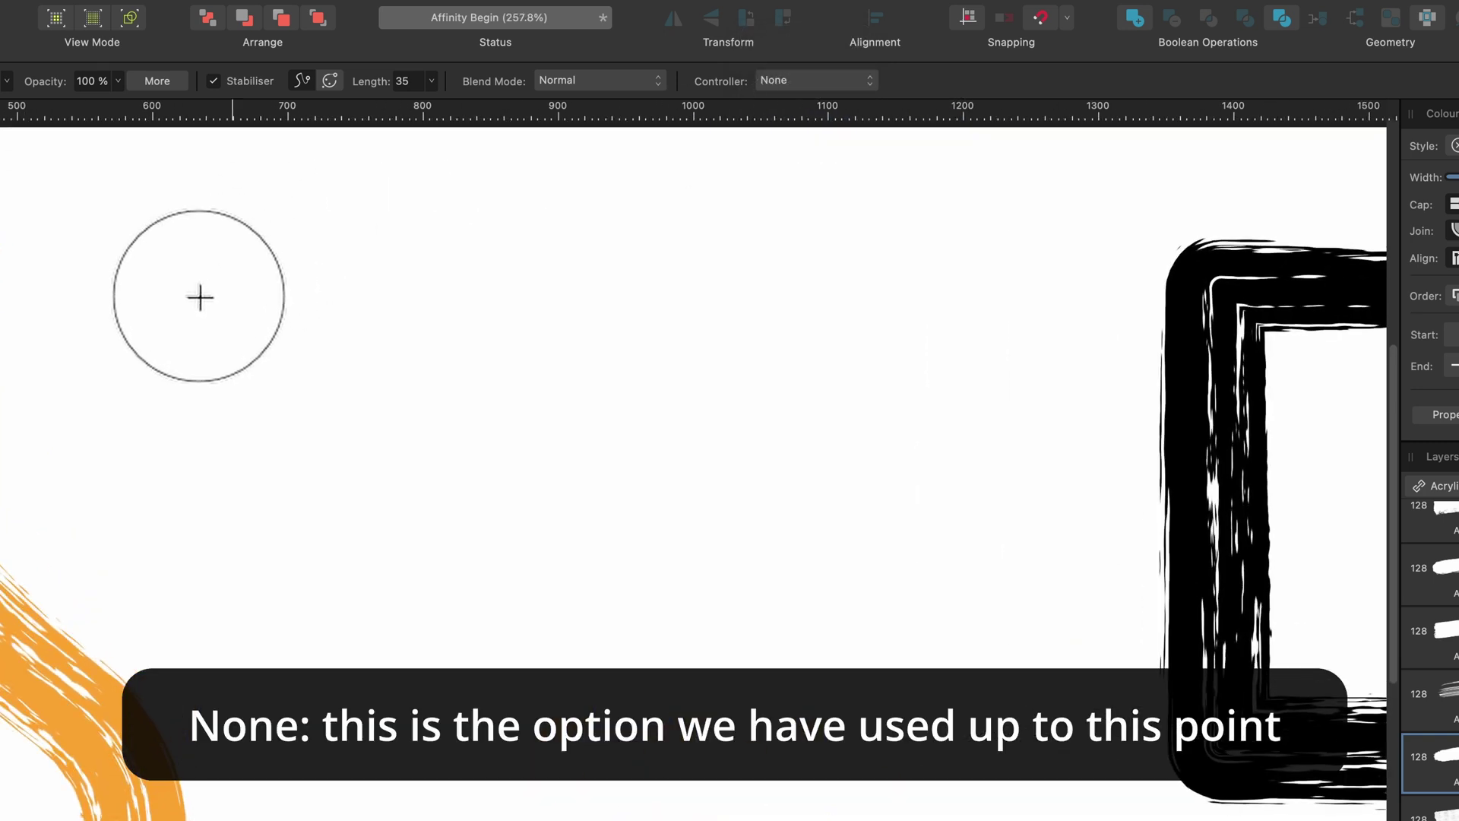
key(bracketleft)
key(bracketleft)
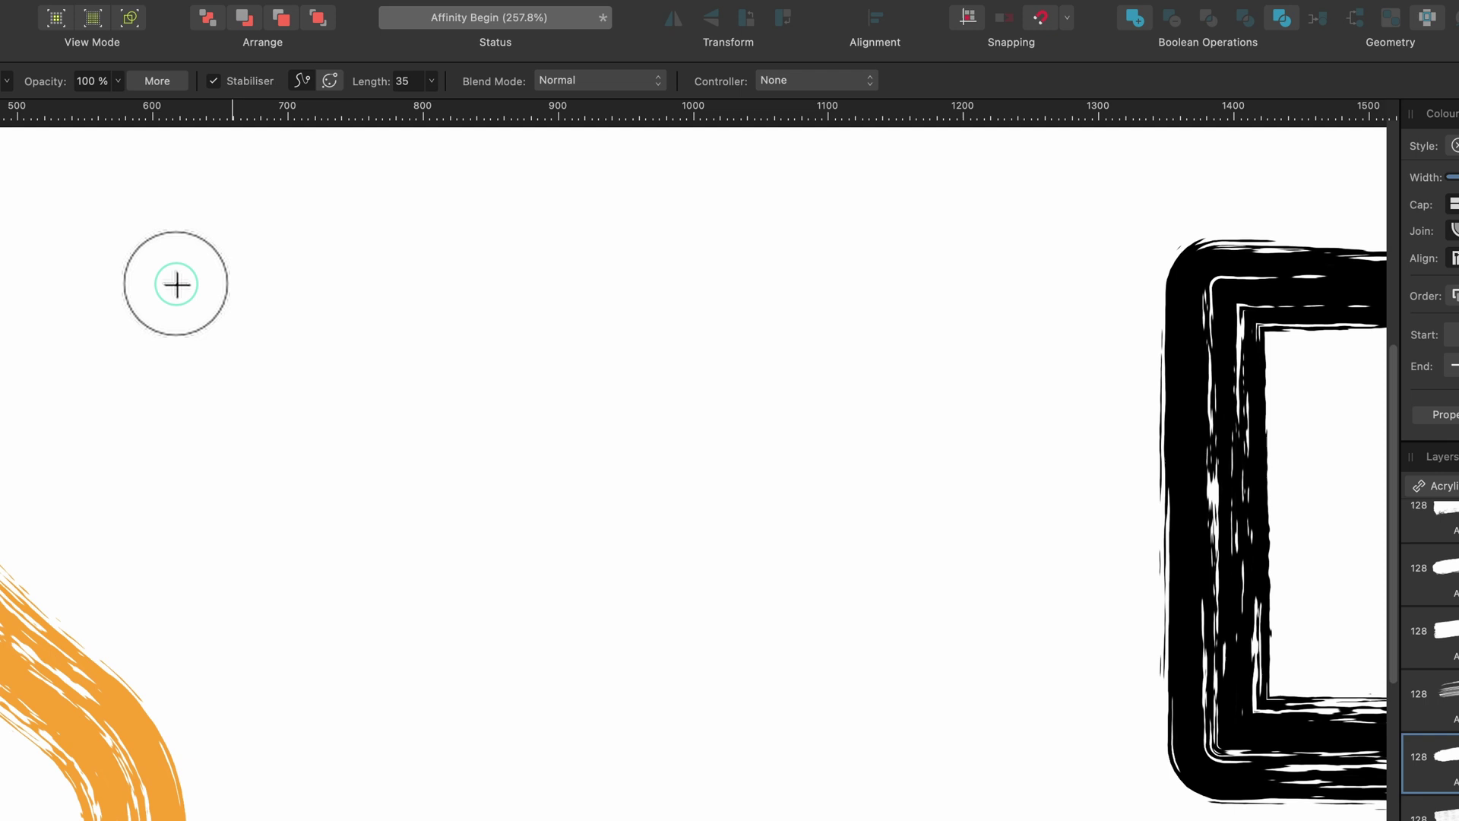
drag(176, 284, 992, 280)
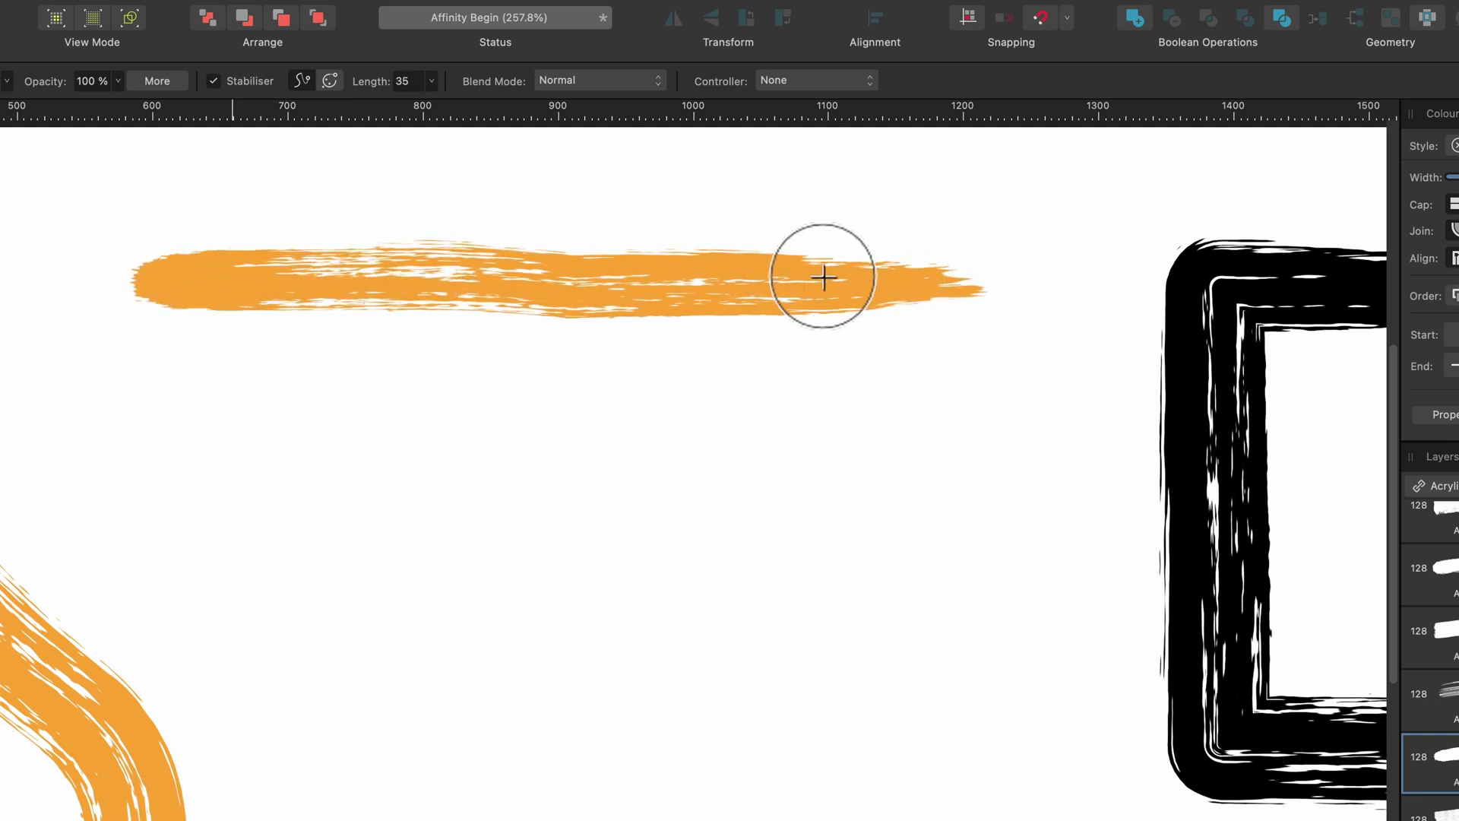
Set the Controller to Pressure and paint a tapered horizontal orange stroke below the first
click(825, 81)
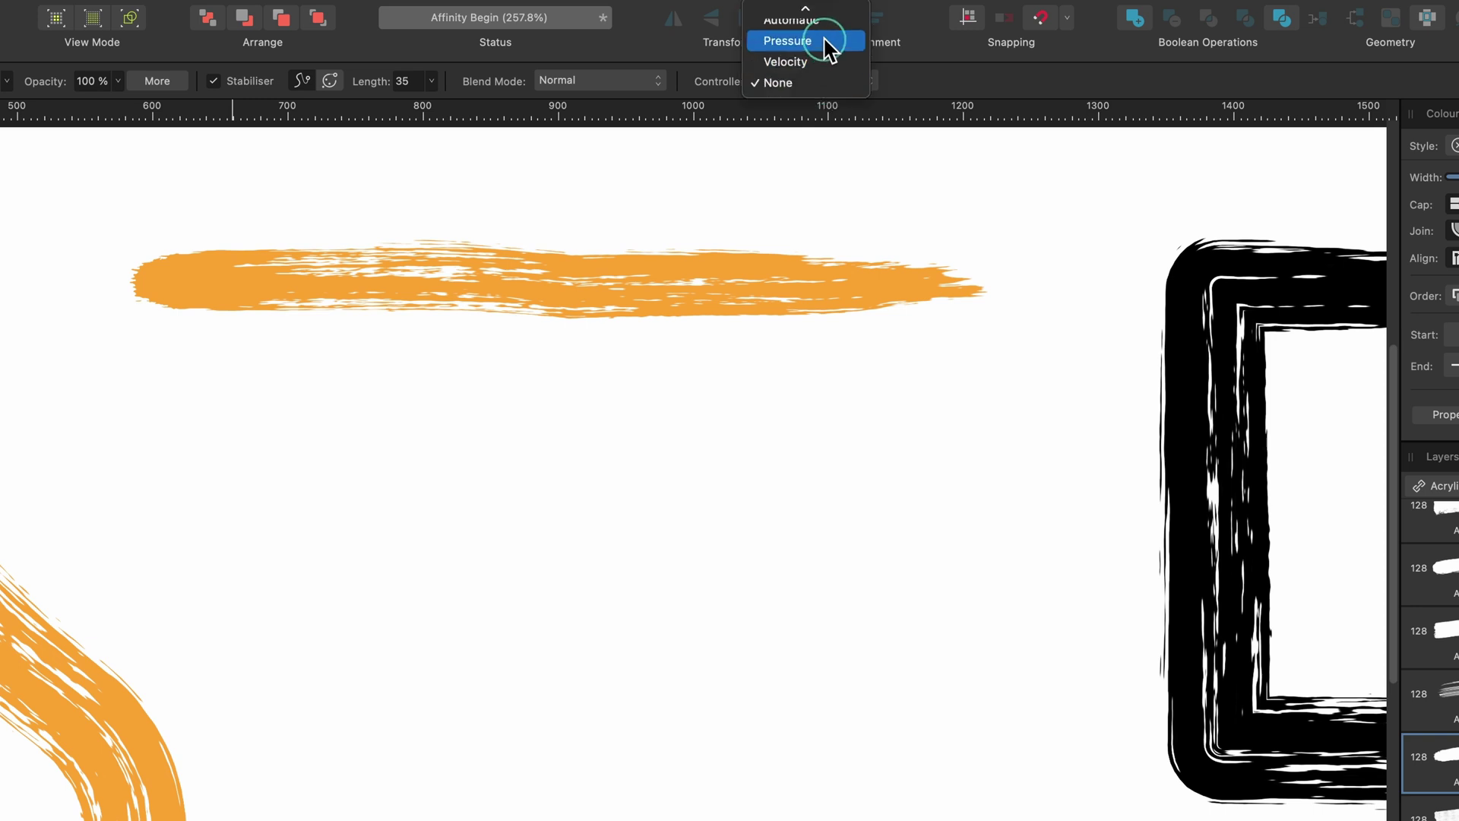
click(824, 40)
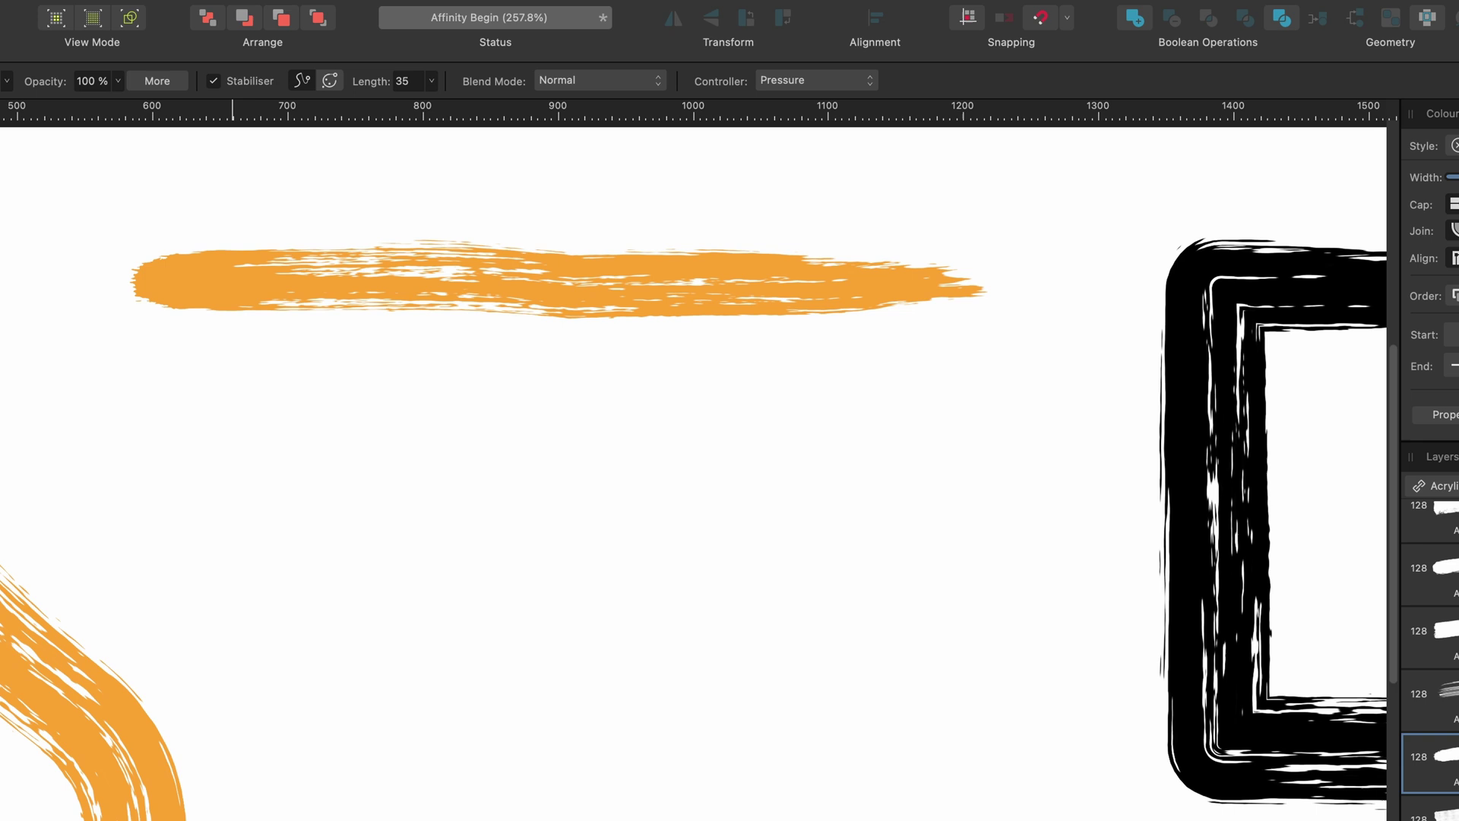
mouse_move(140, 428)
mouse_down()
mouse_move(335, 427)
mouse_move(826, 470)
mouse_move(887, 459)
mouse_move(903, 440)
mouse_up()
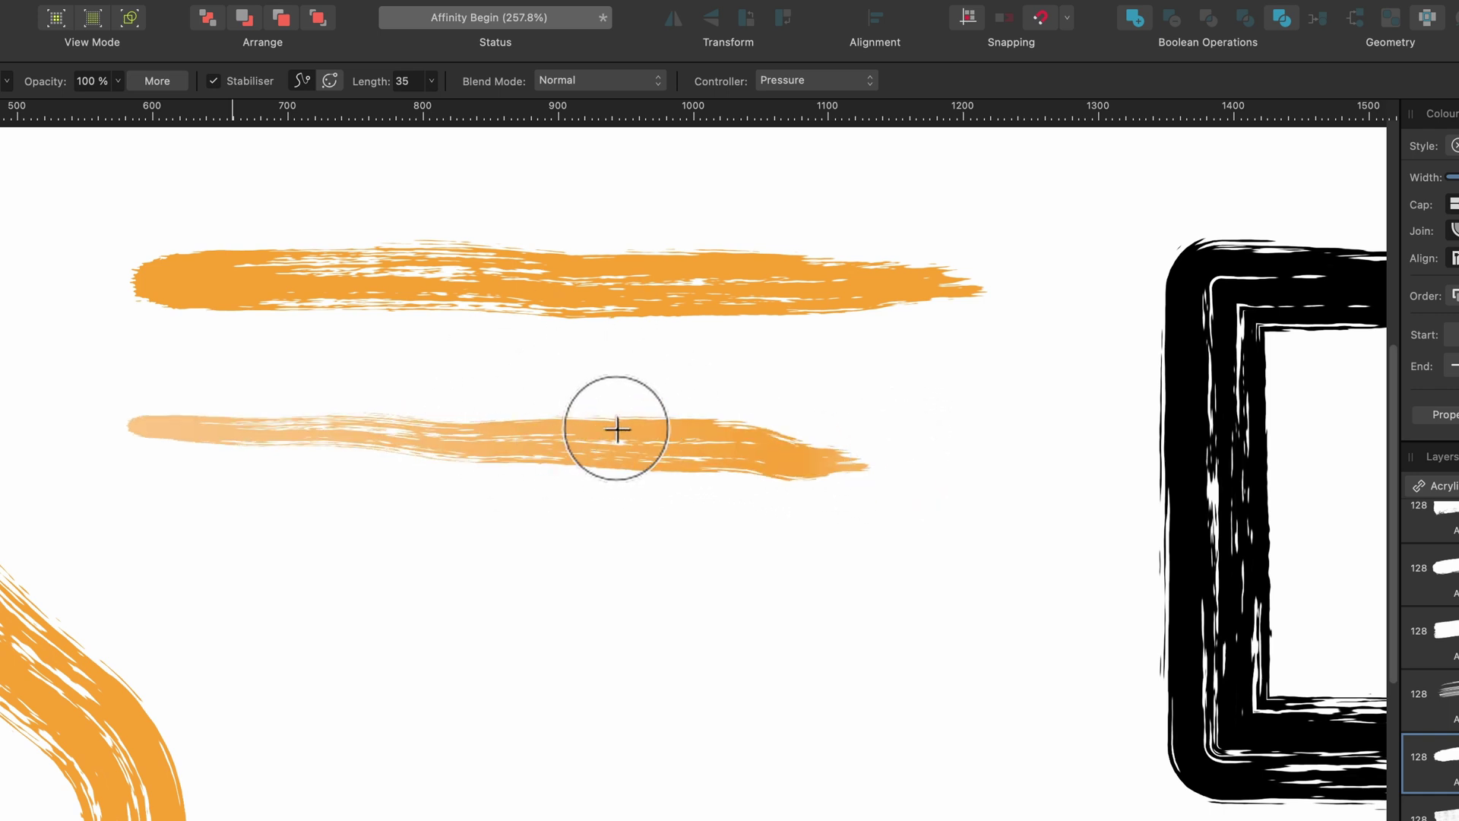
click(799, 81)
click(882, 92)
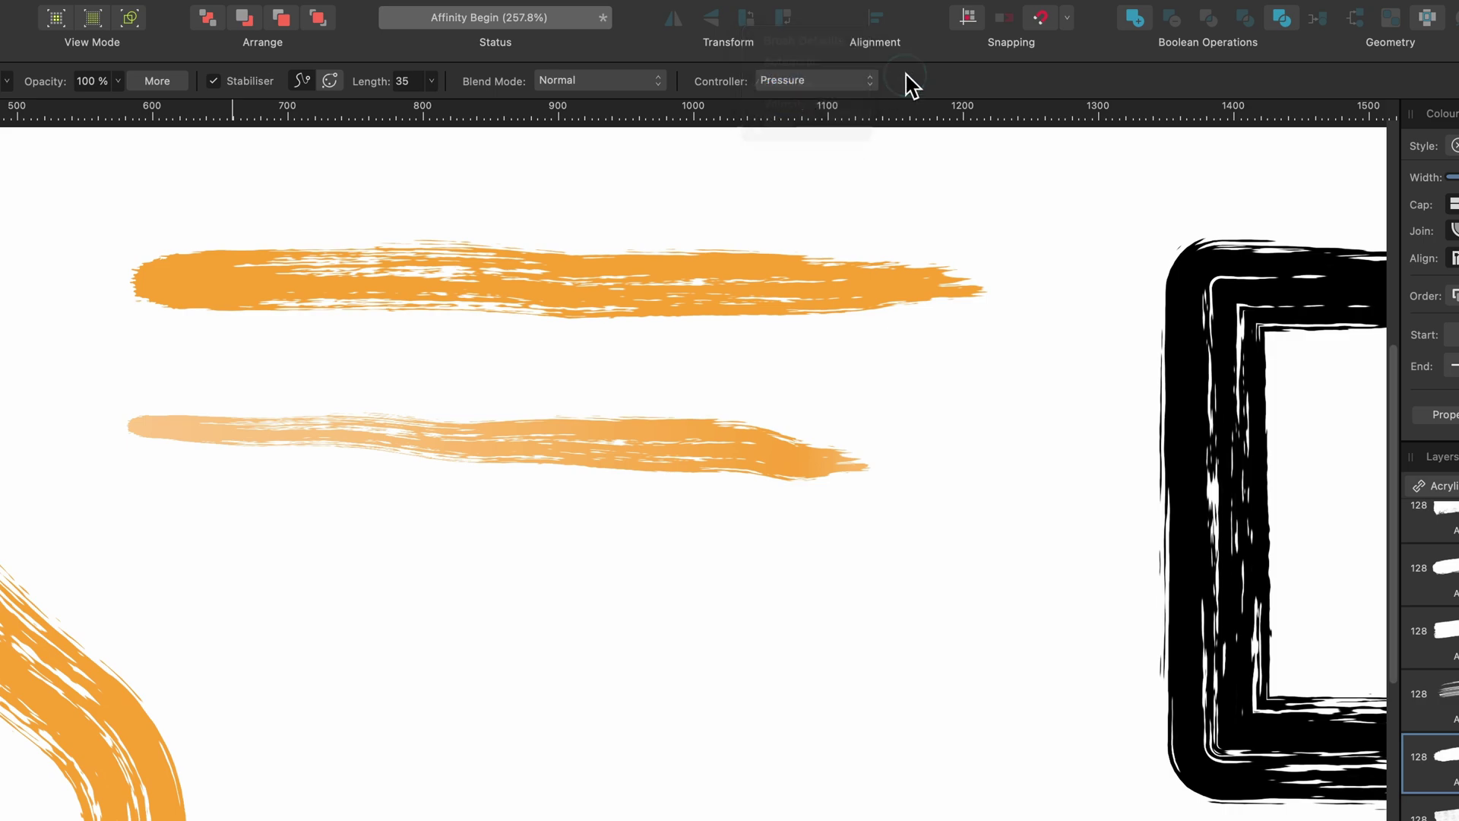
scroll(747, 452, down, 2)
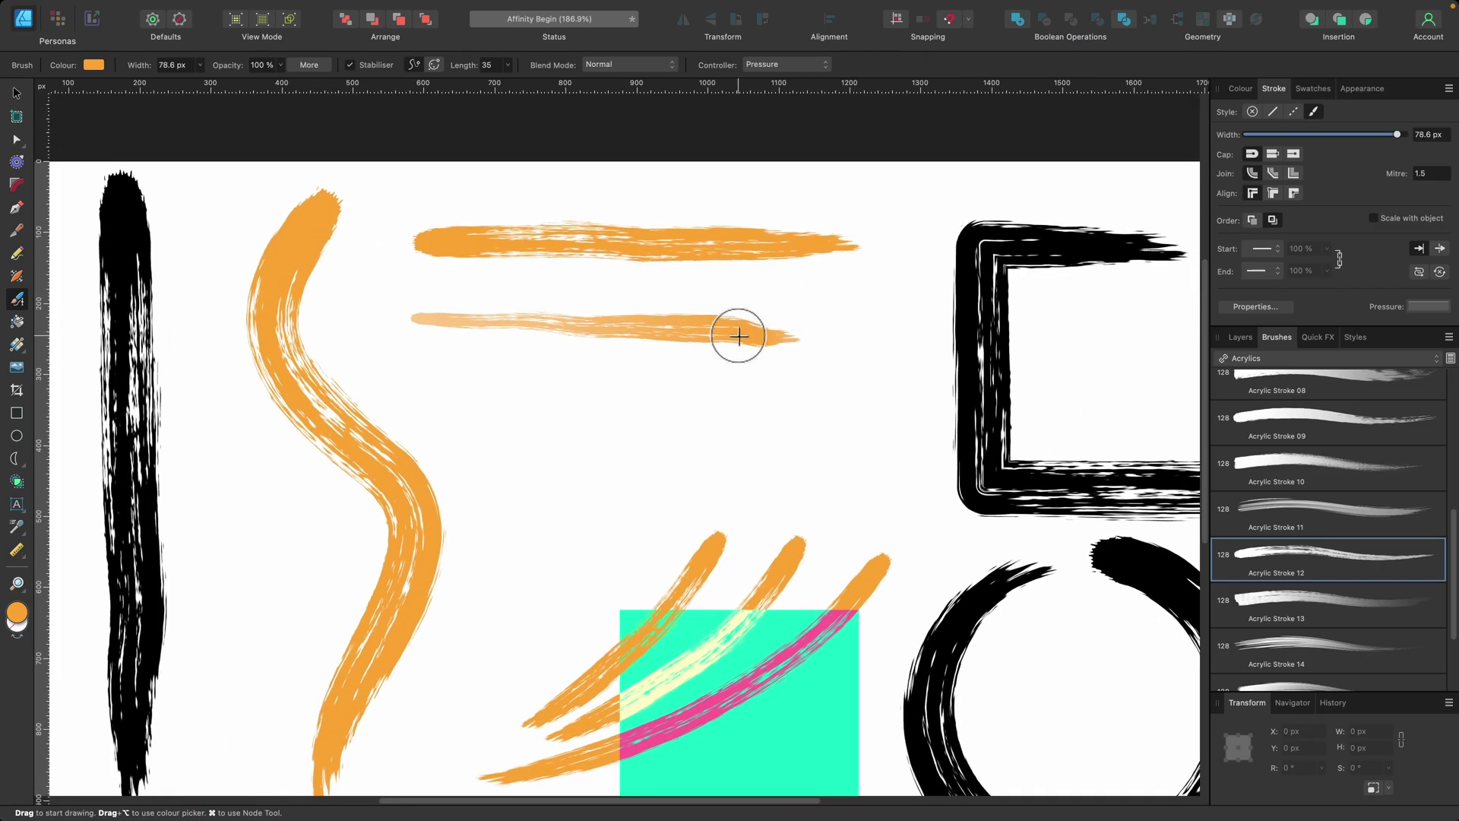
scroll(739, 336, down, 1)
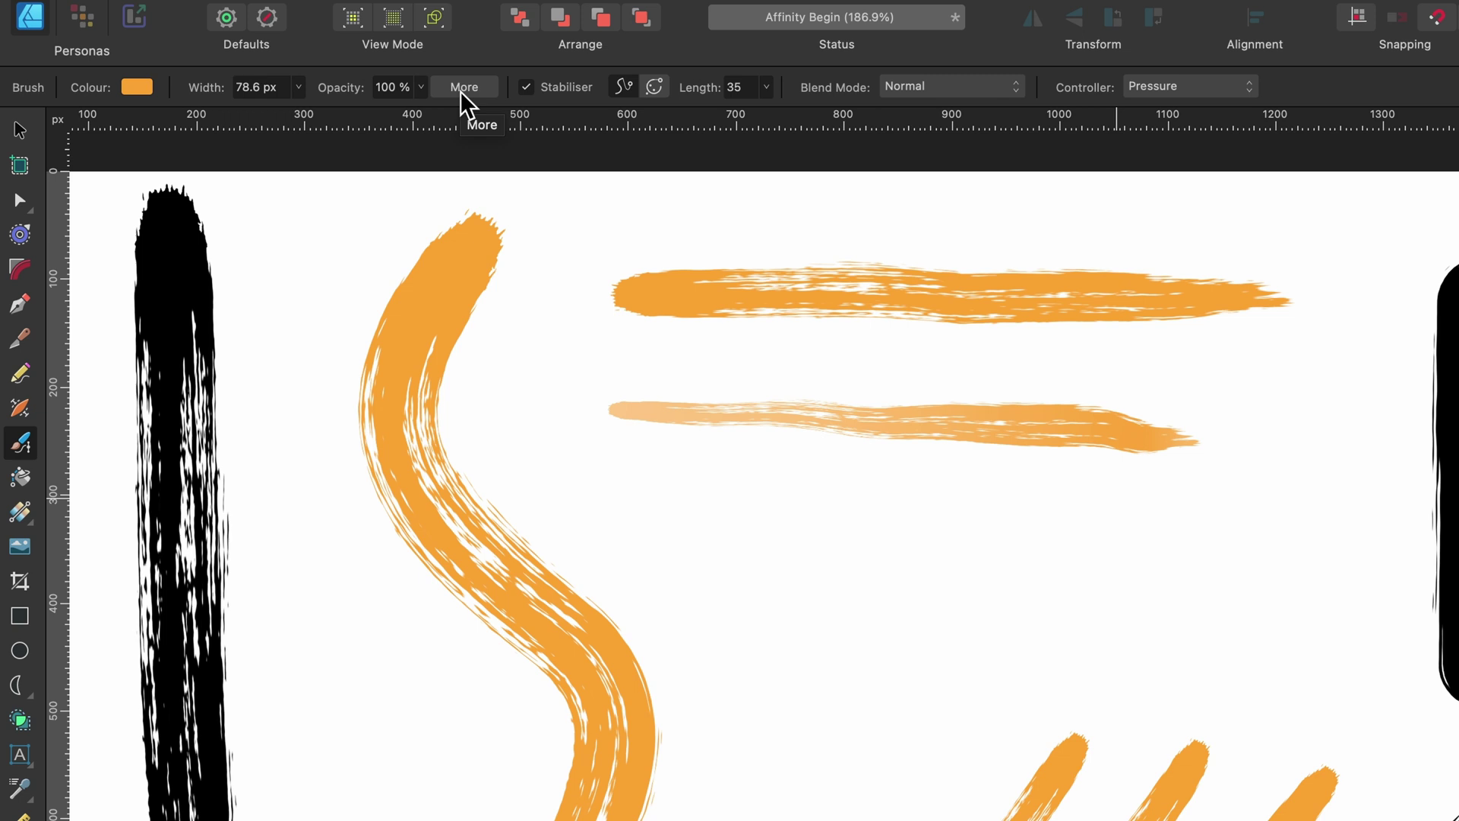
Set the acrylic brush's document defaults to 90.1 px width, 52% size variance, 62% opacity variance
click(463, 98)
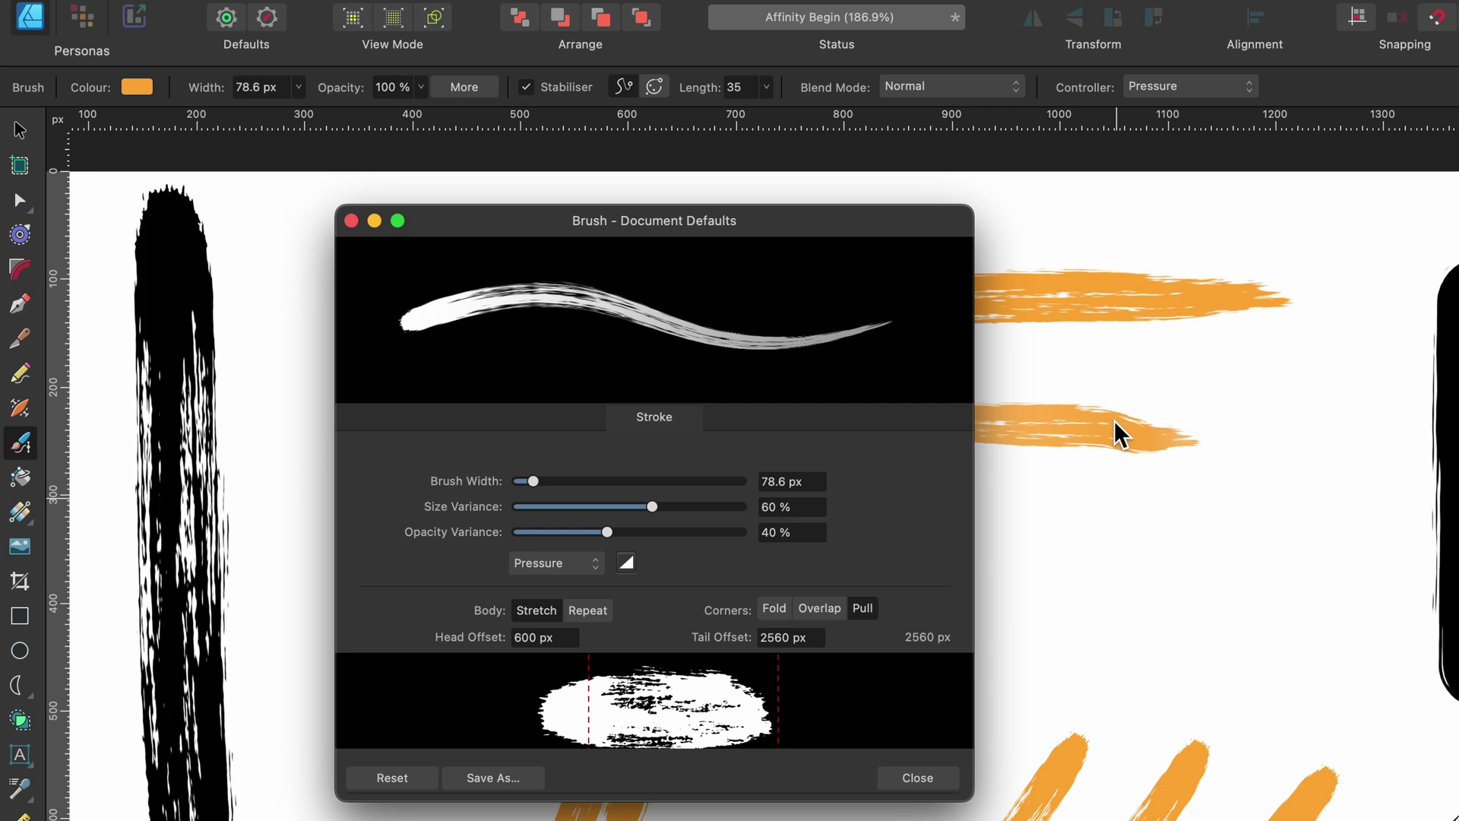
drag(643, 220, 740, 224)
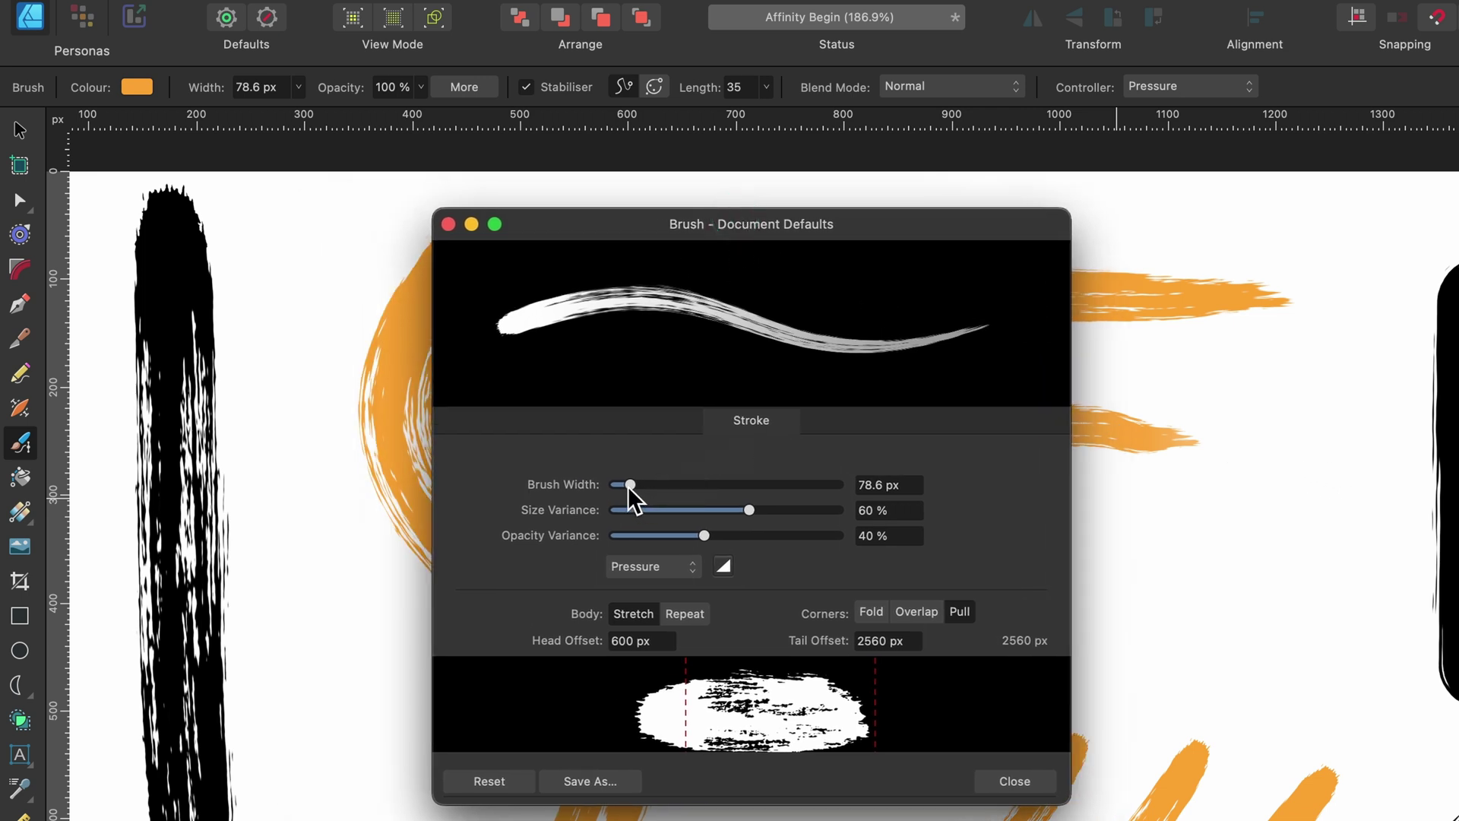
mouse_move(629, 488)
mouse_down()
mouse_move(673, 489)
mouse_move(631, 487)
mouse_up()
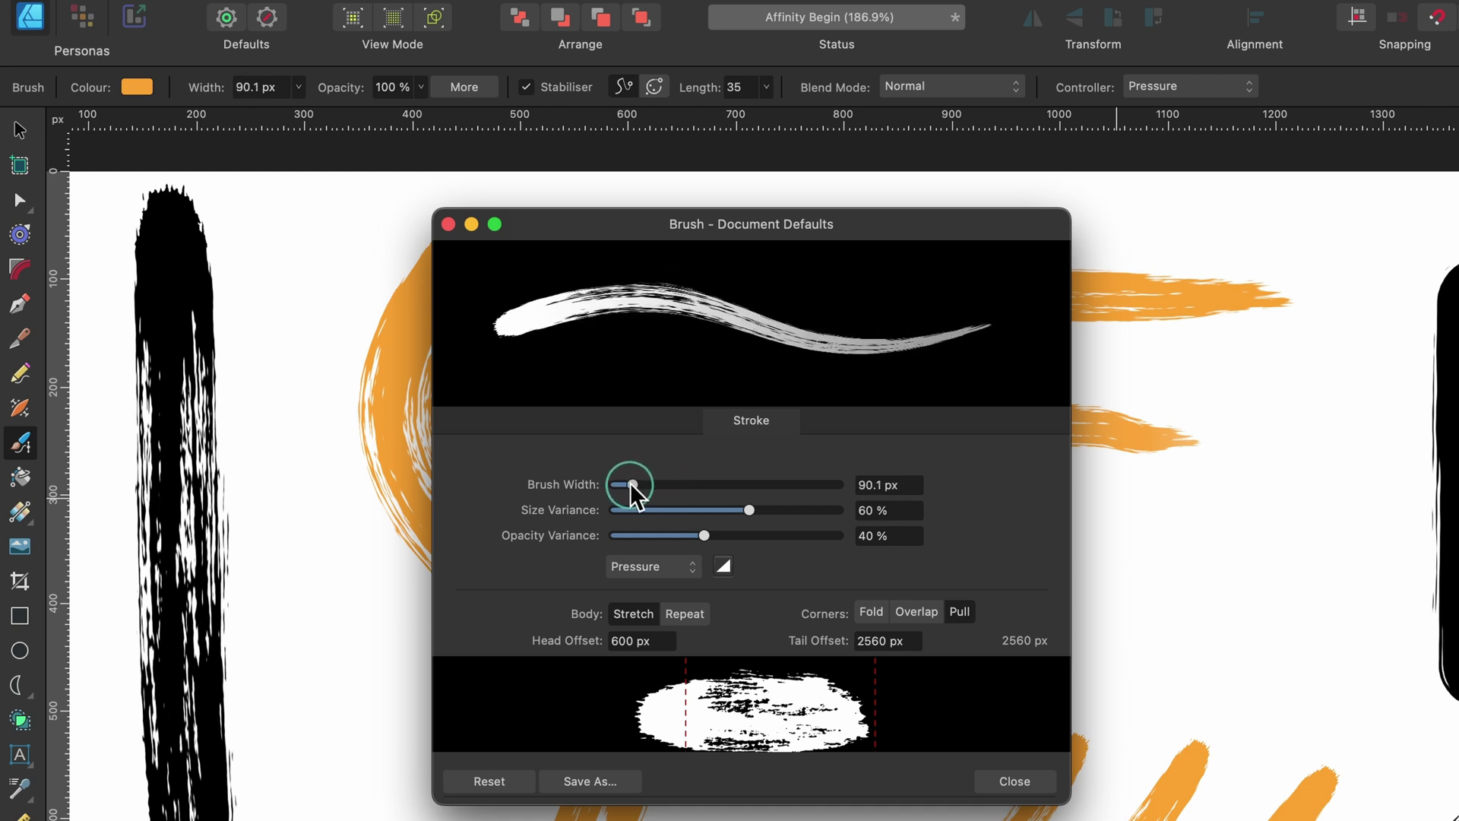
click(749, 510)
mouse_move(749, 510)
mouse_down()
mouse_move(602, 536)
mouse_move(681, 515)
mouse_move(837, 508)
mouse_move(730, 523)
mouse_move(755, 527)
mouse_move(863, 505)
mouse_move(752, 528)
mouse_up()
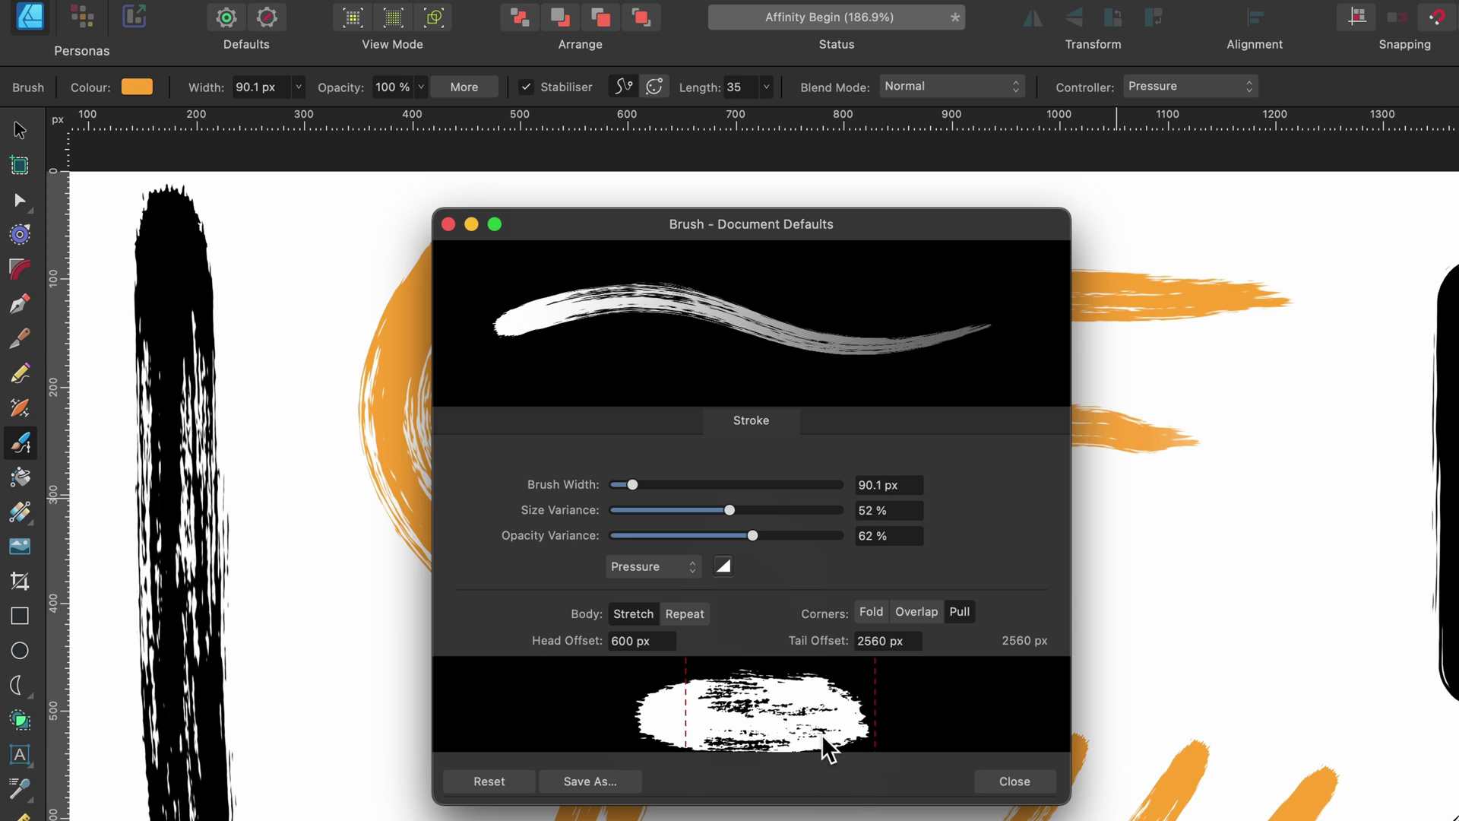
scroll(346, 500, left, 3)
scroll(346, 501, up, 2)
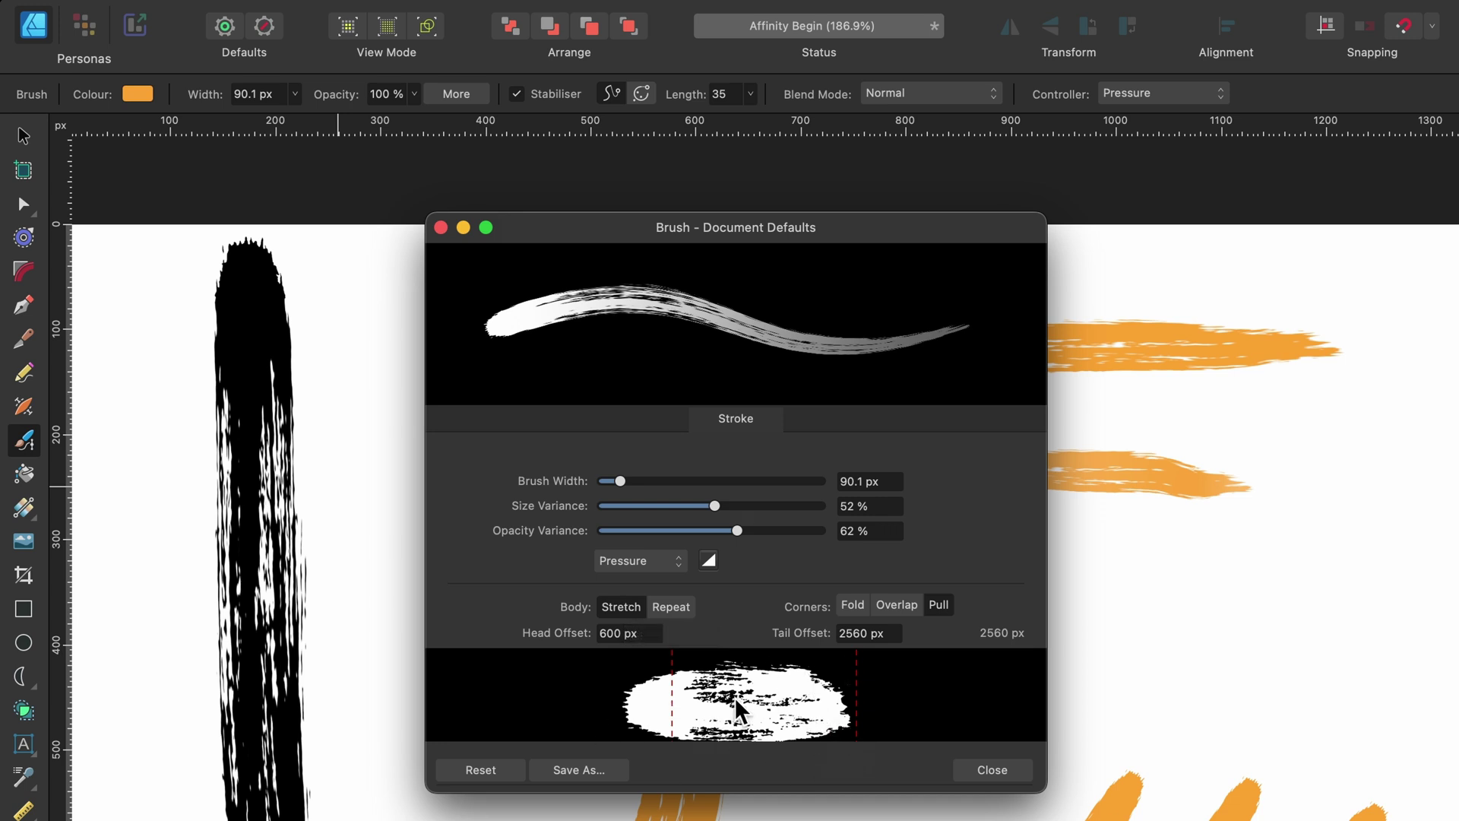
Switch the brush body to Repeat, then back to a single stretched stroke
click(683, 616)
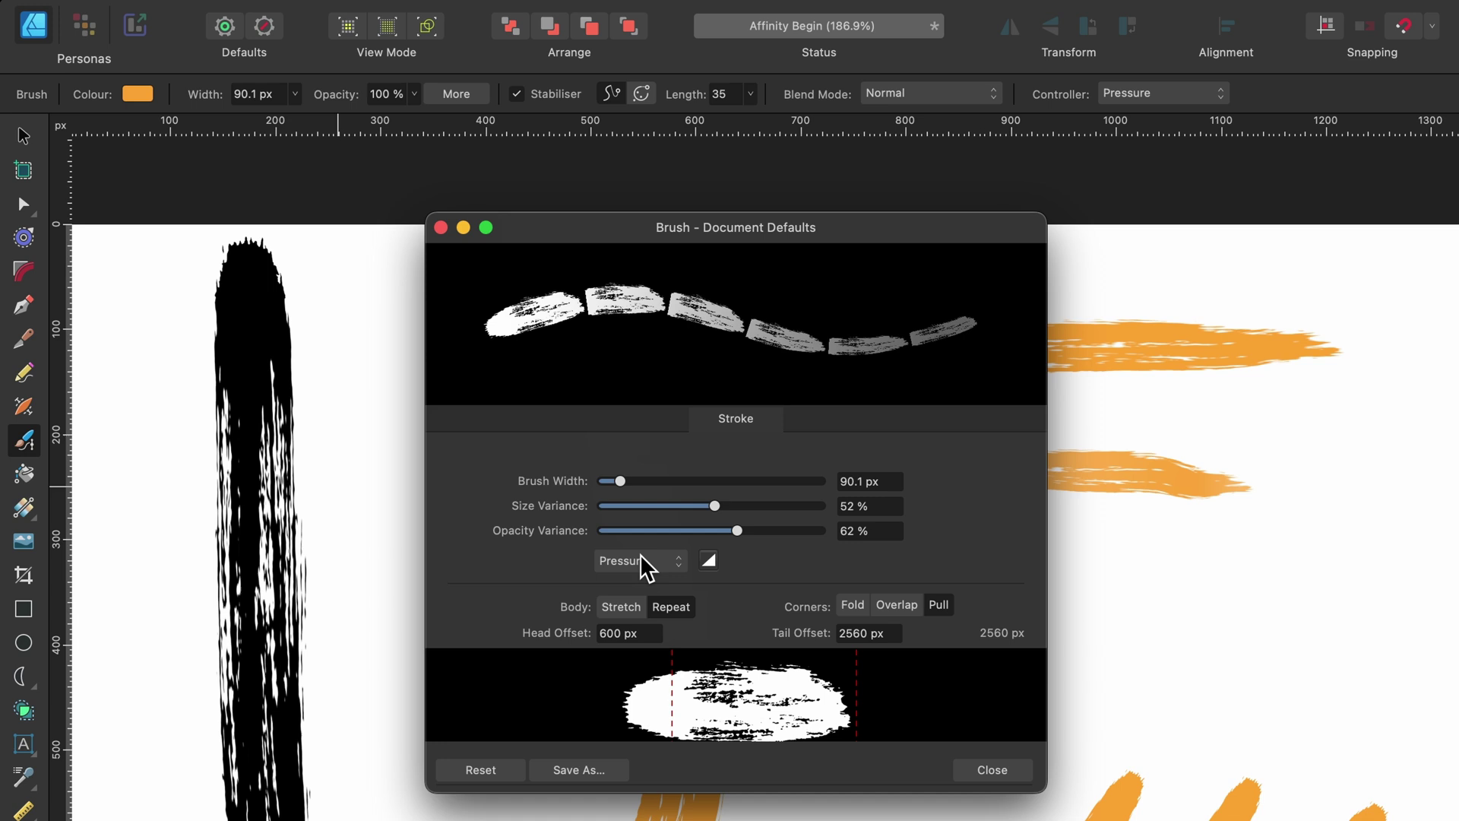
click(621, 608)
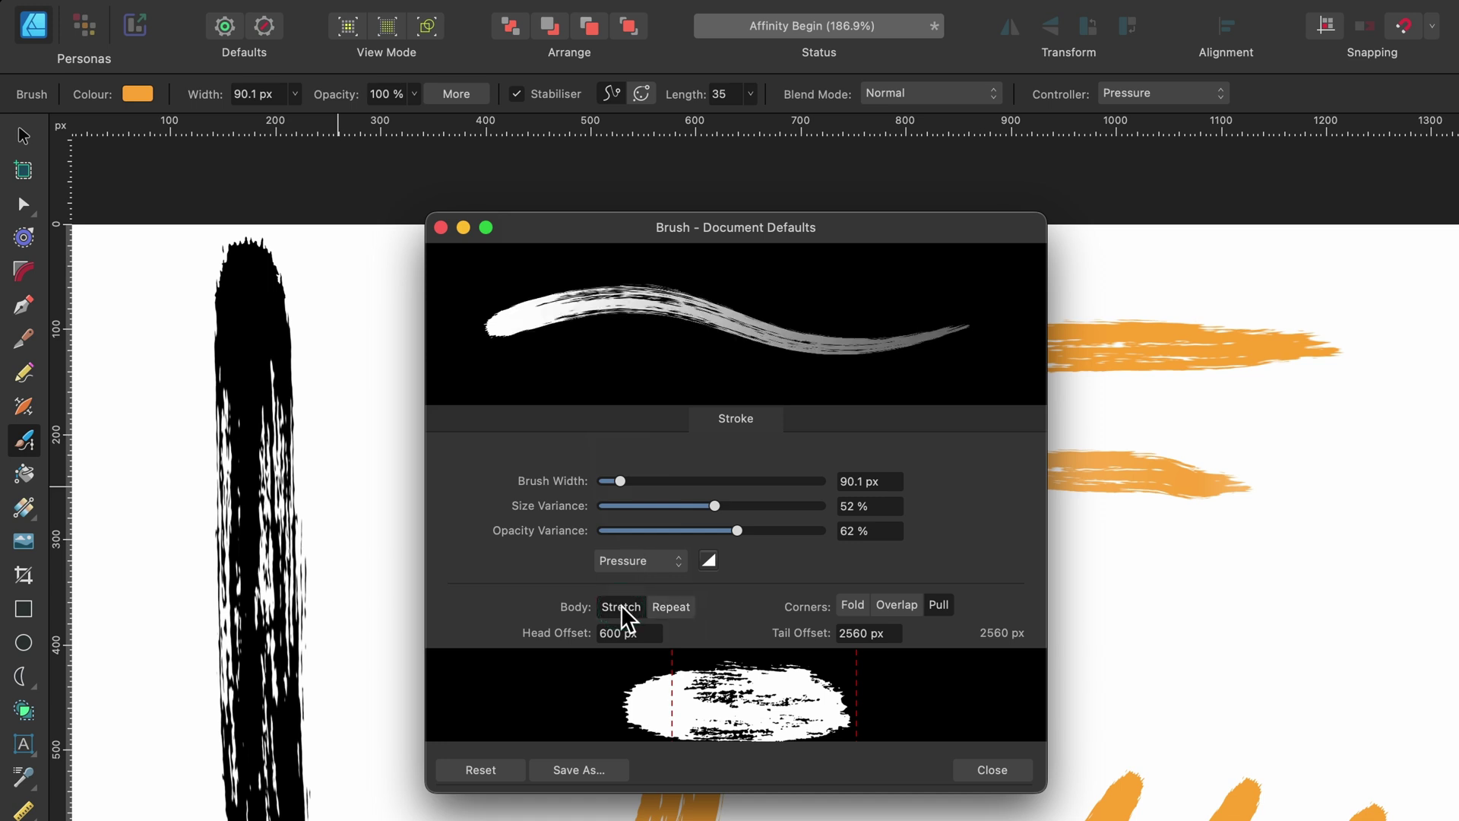
scroll(1178, 675, right, 5)
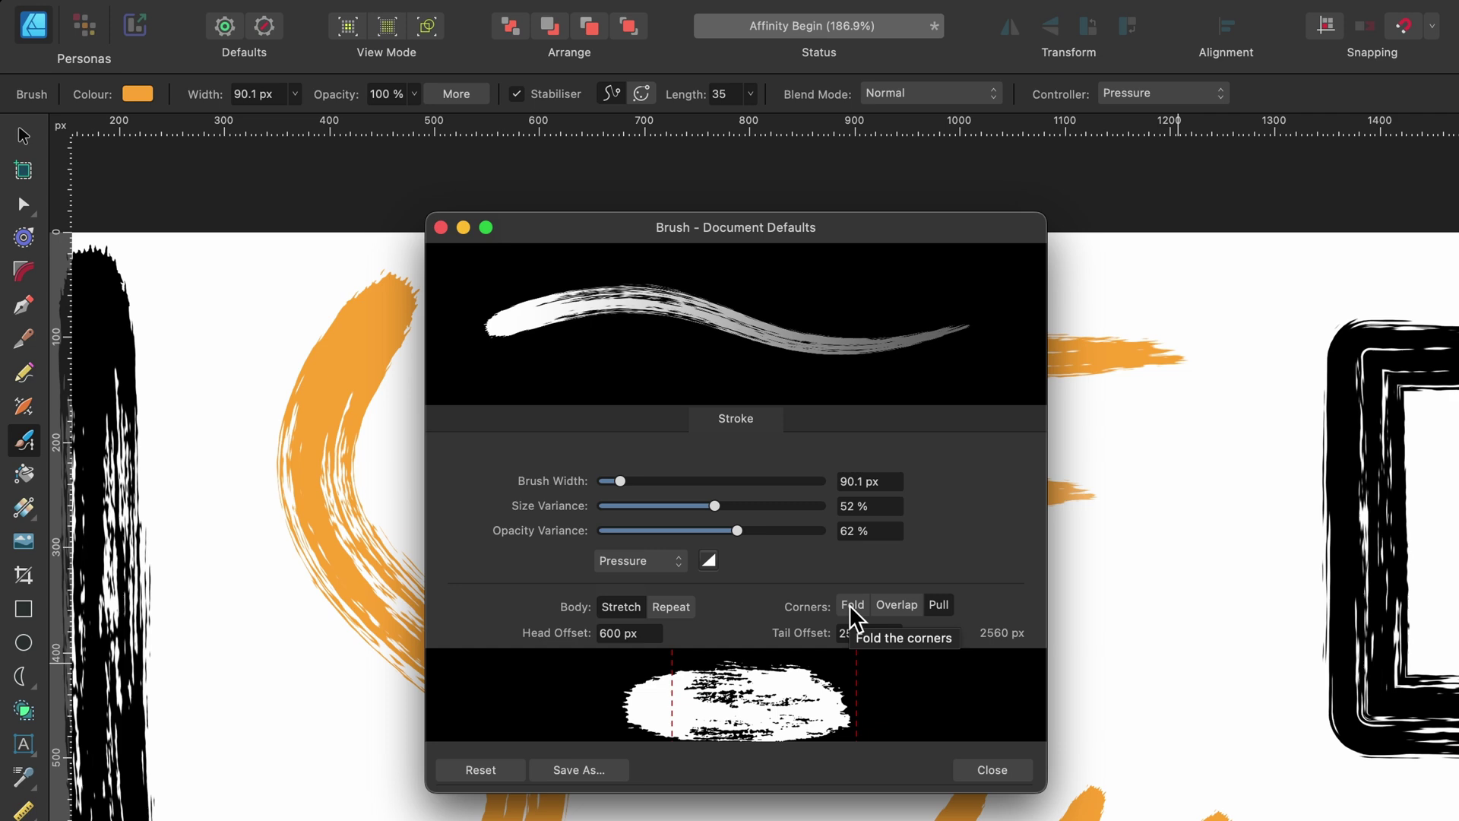
scroll(1196, 635, right, 5)
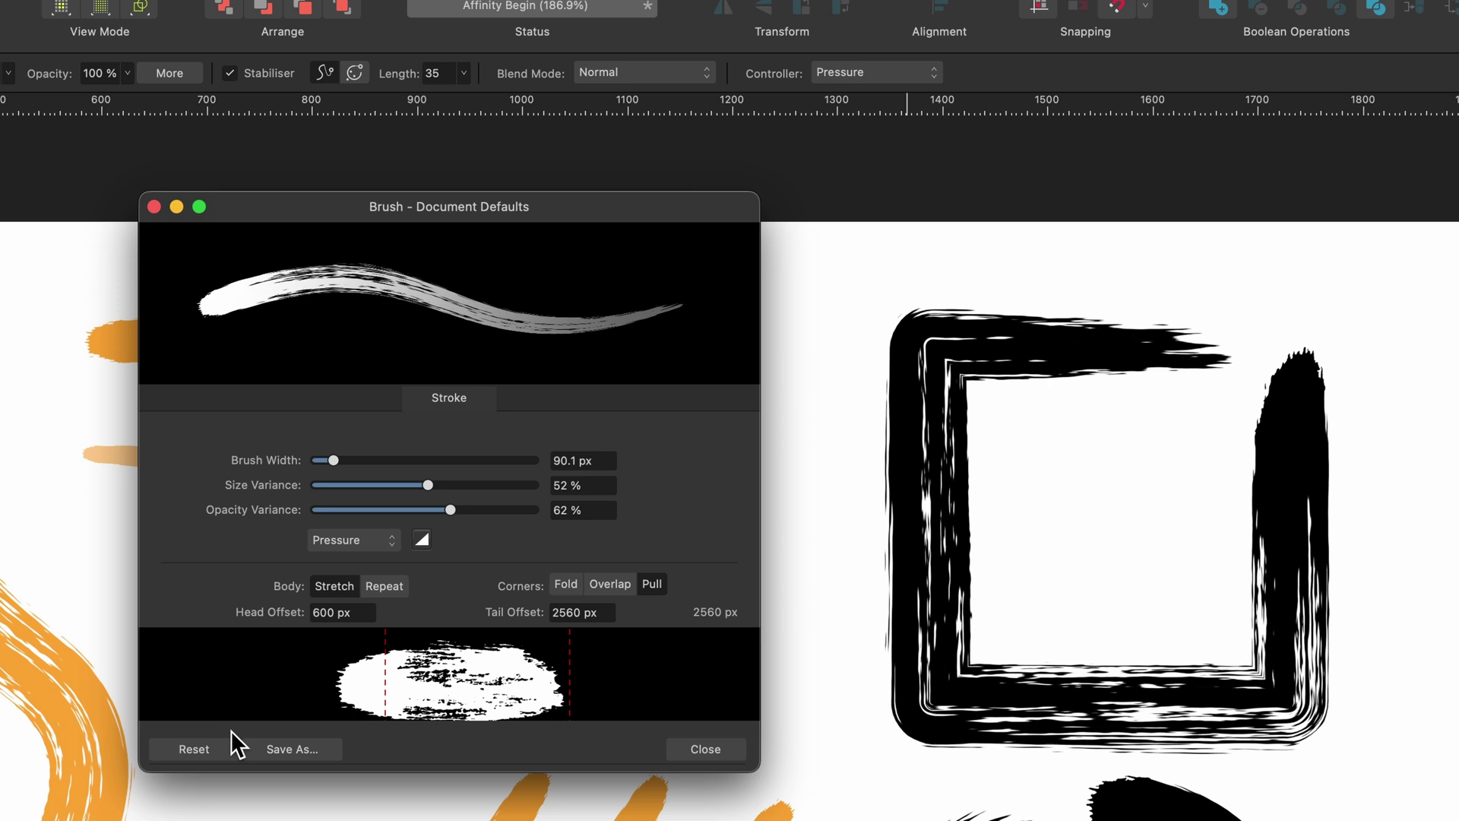
Reset the defaults to 78.6 px width, 60% and 40% variance, and close the editor
click(194, 749)
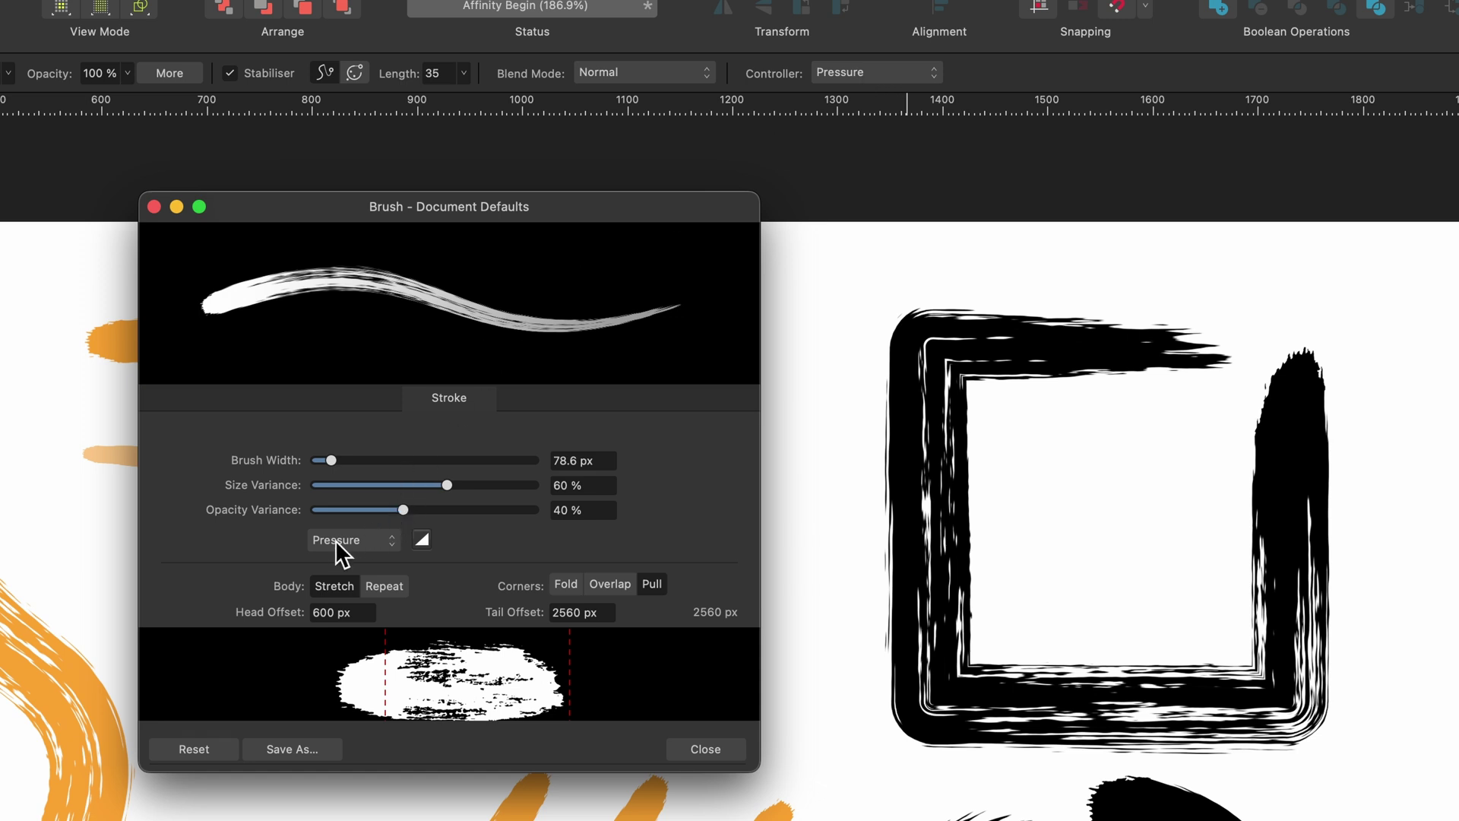
click(364, 545)
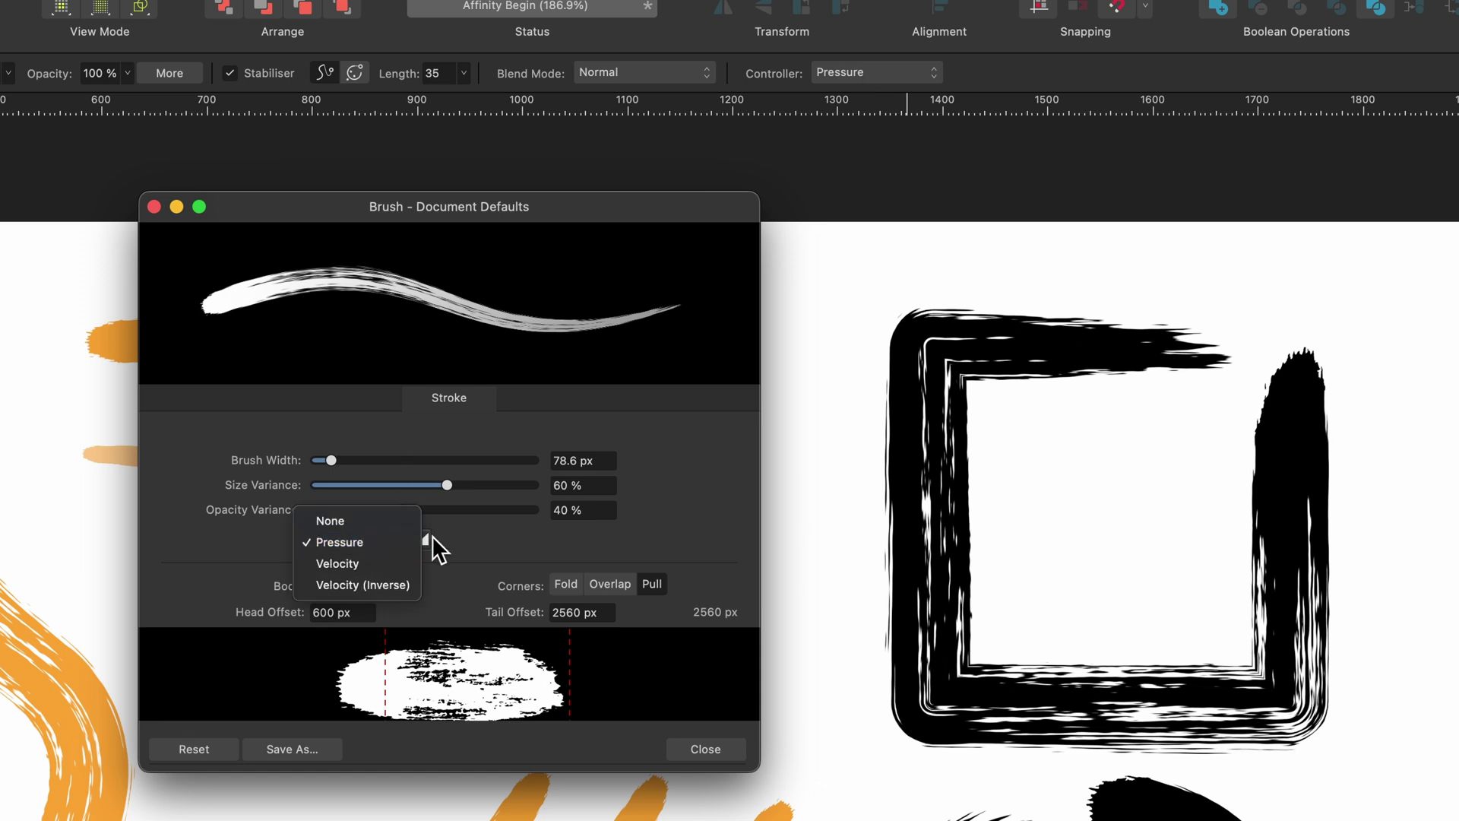
click(363, 535)
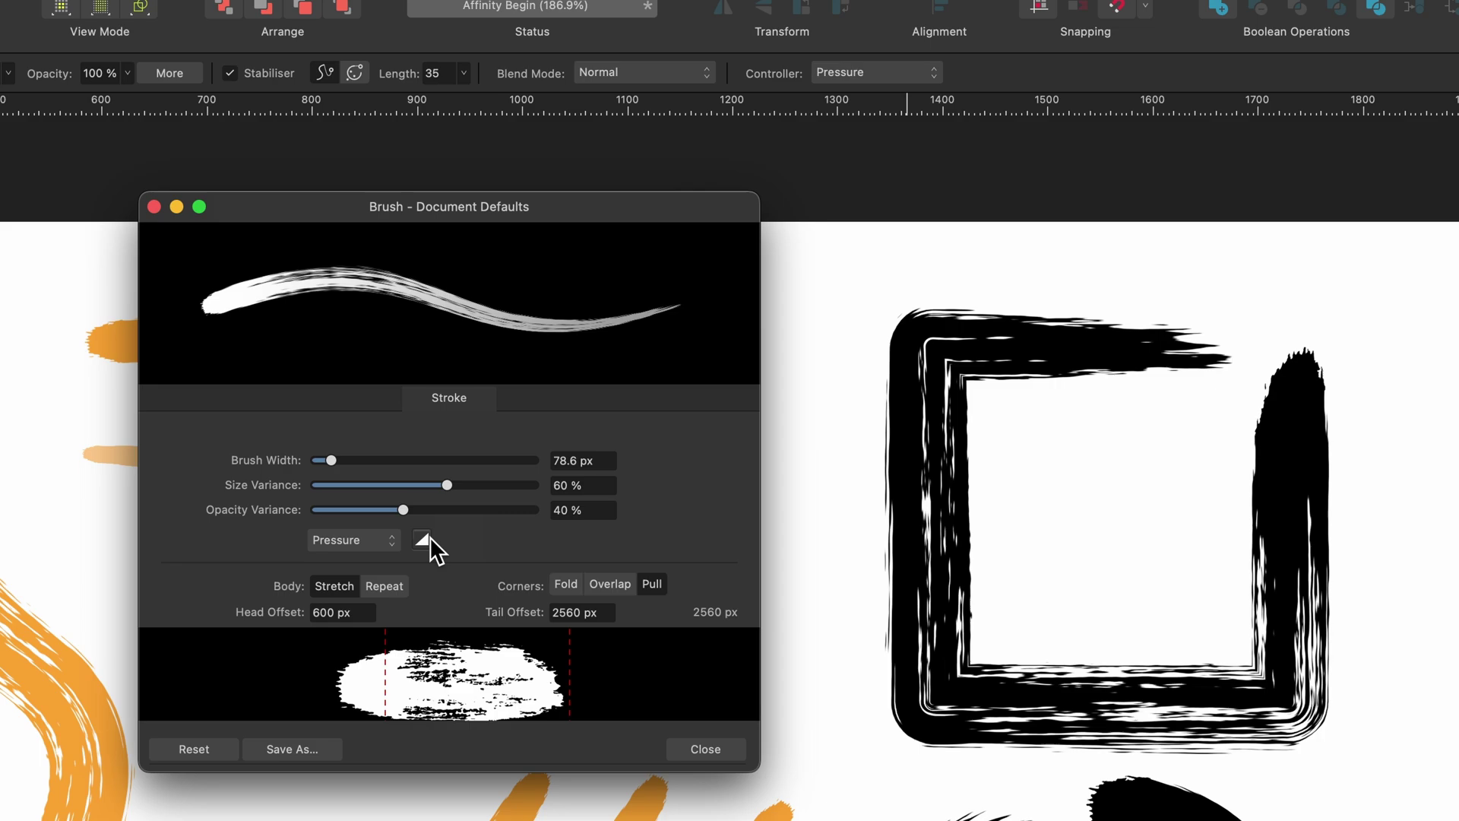
click(705, 750)
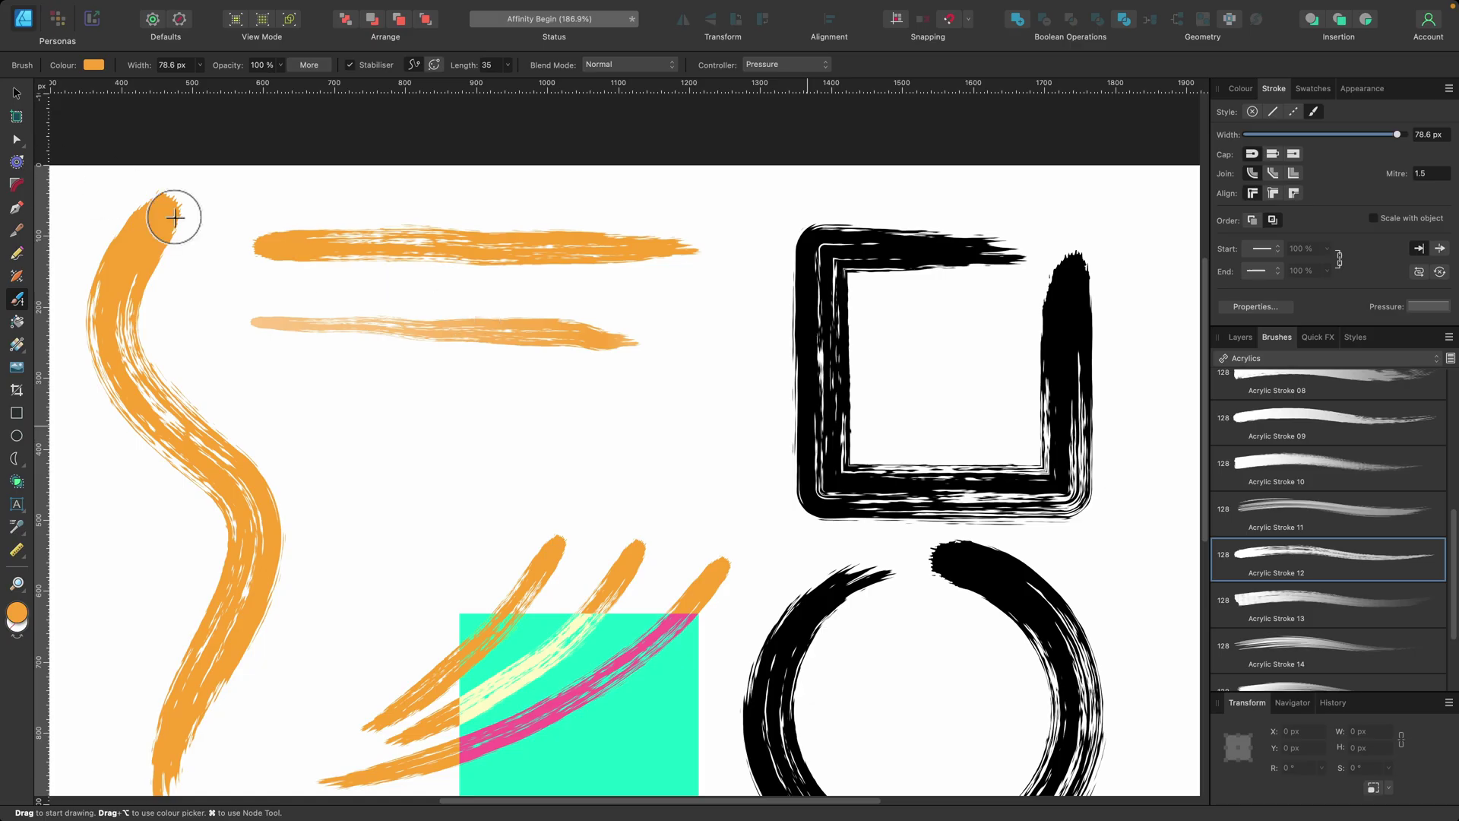
Nudge the lower orange stroke and pull its pressure curve's end node down so the tail tapers
click(16, 93)
scroll(450, 350, up, 5)
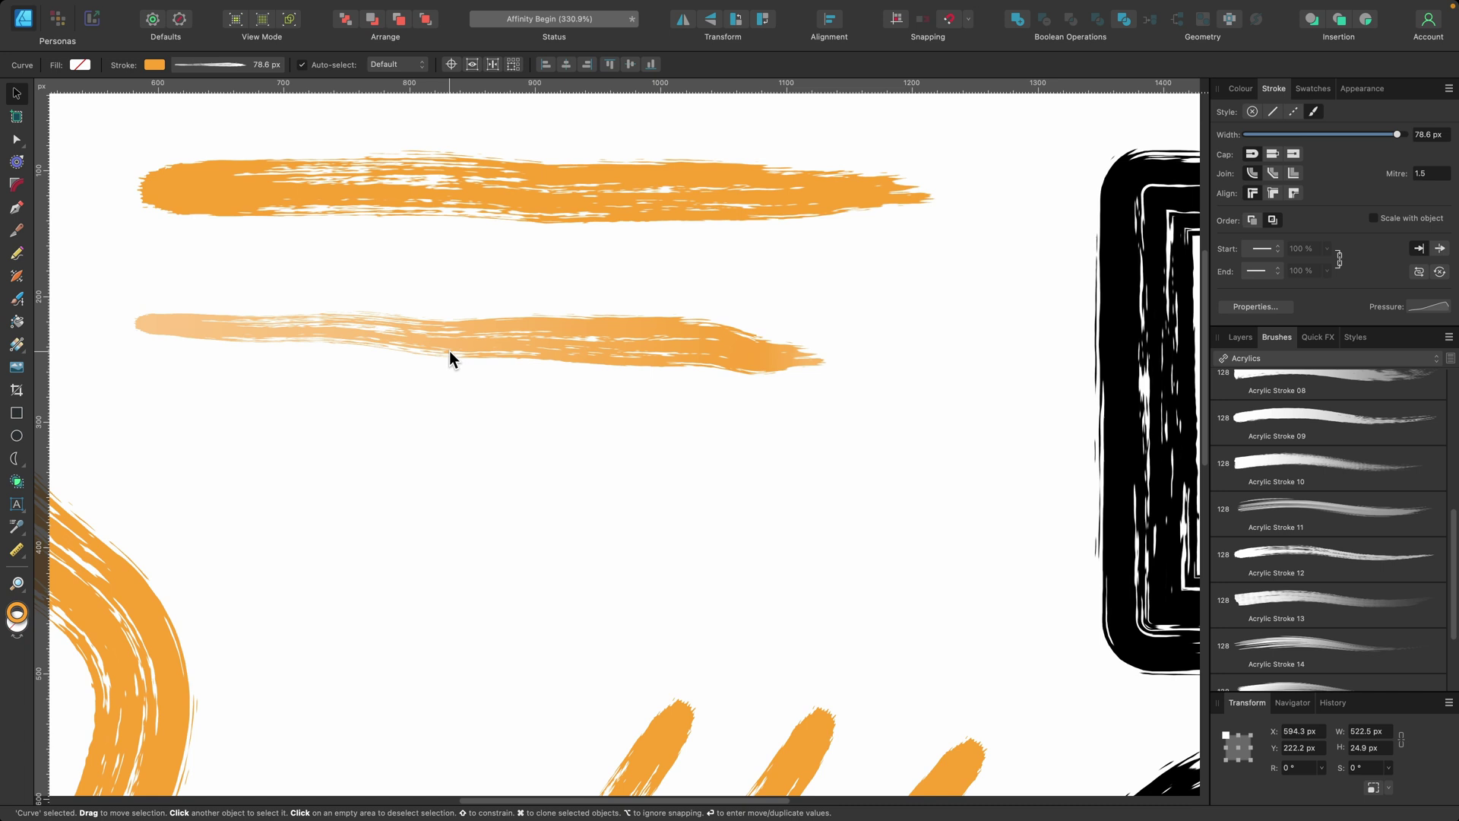
drag(486, 348, 536, 364)
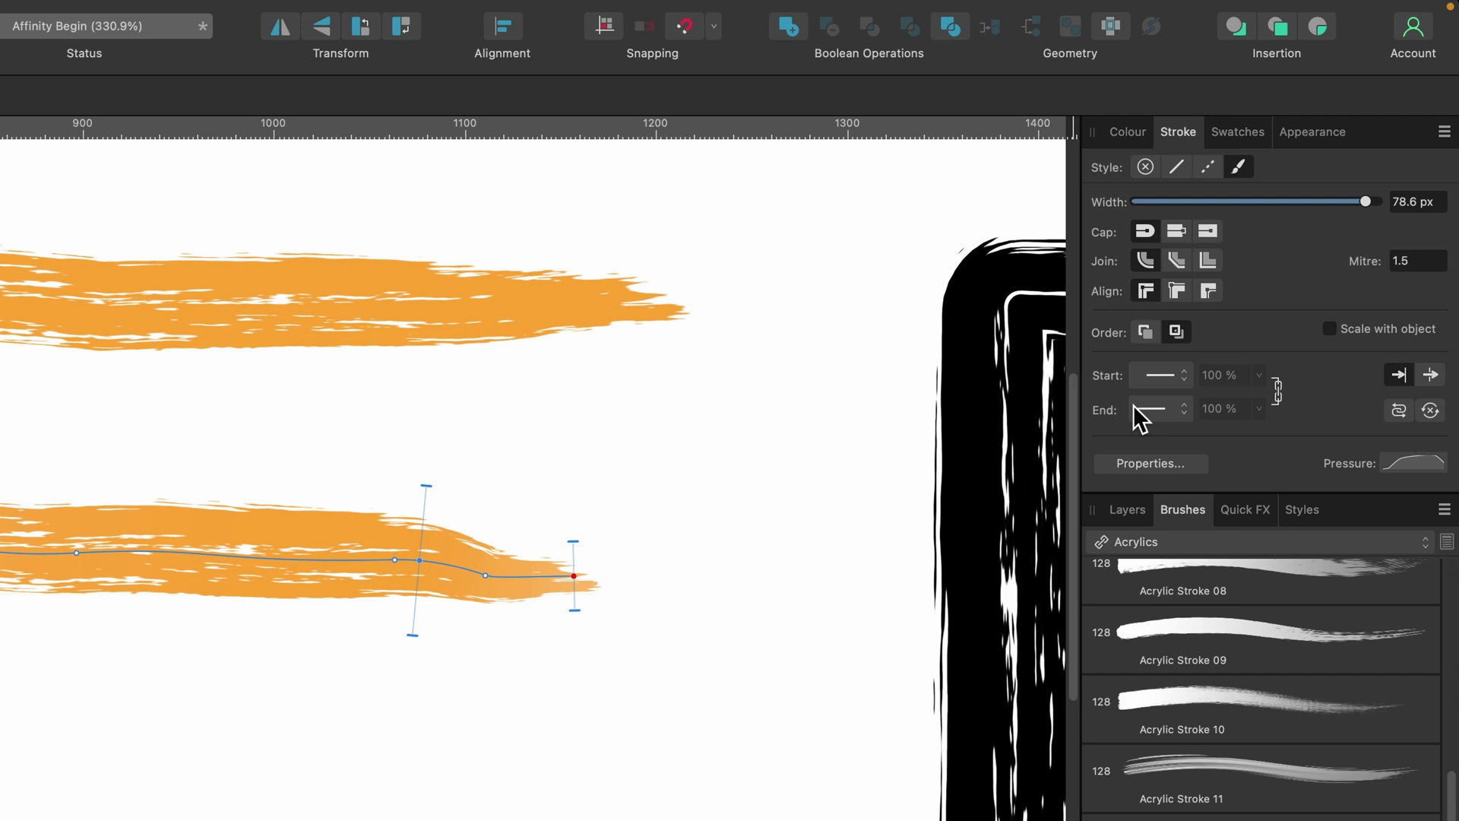
click(1411, 460)
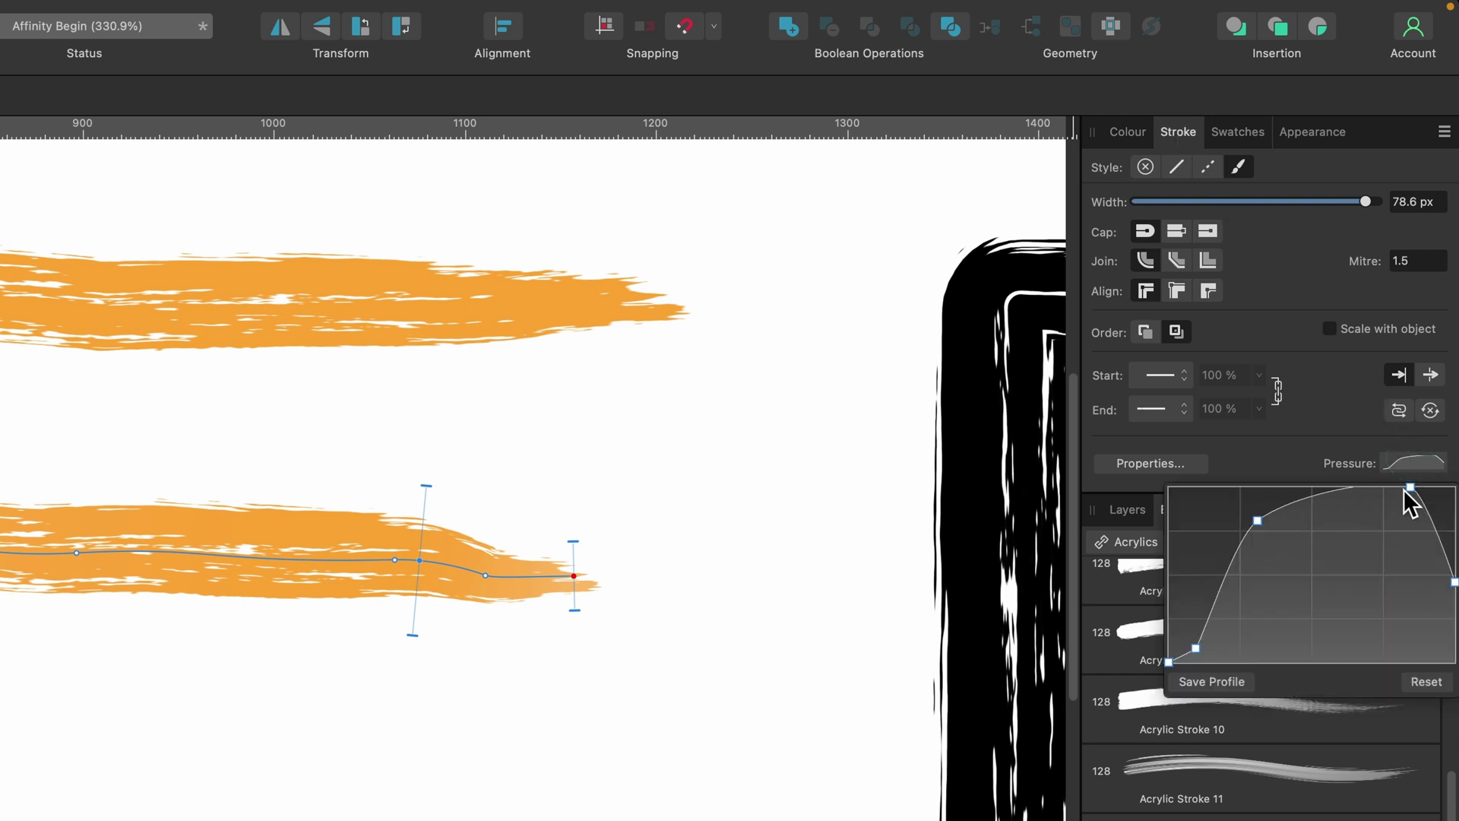
mouse_move(1411, 487)
mouse_down()
mouse_move(1395, 576)
mouse_move(1403, 468)
mouse_up()
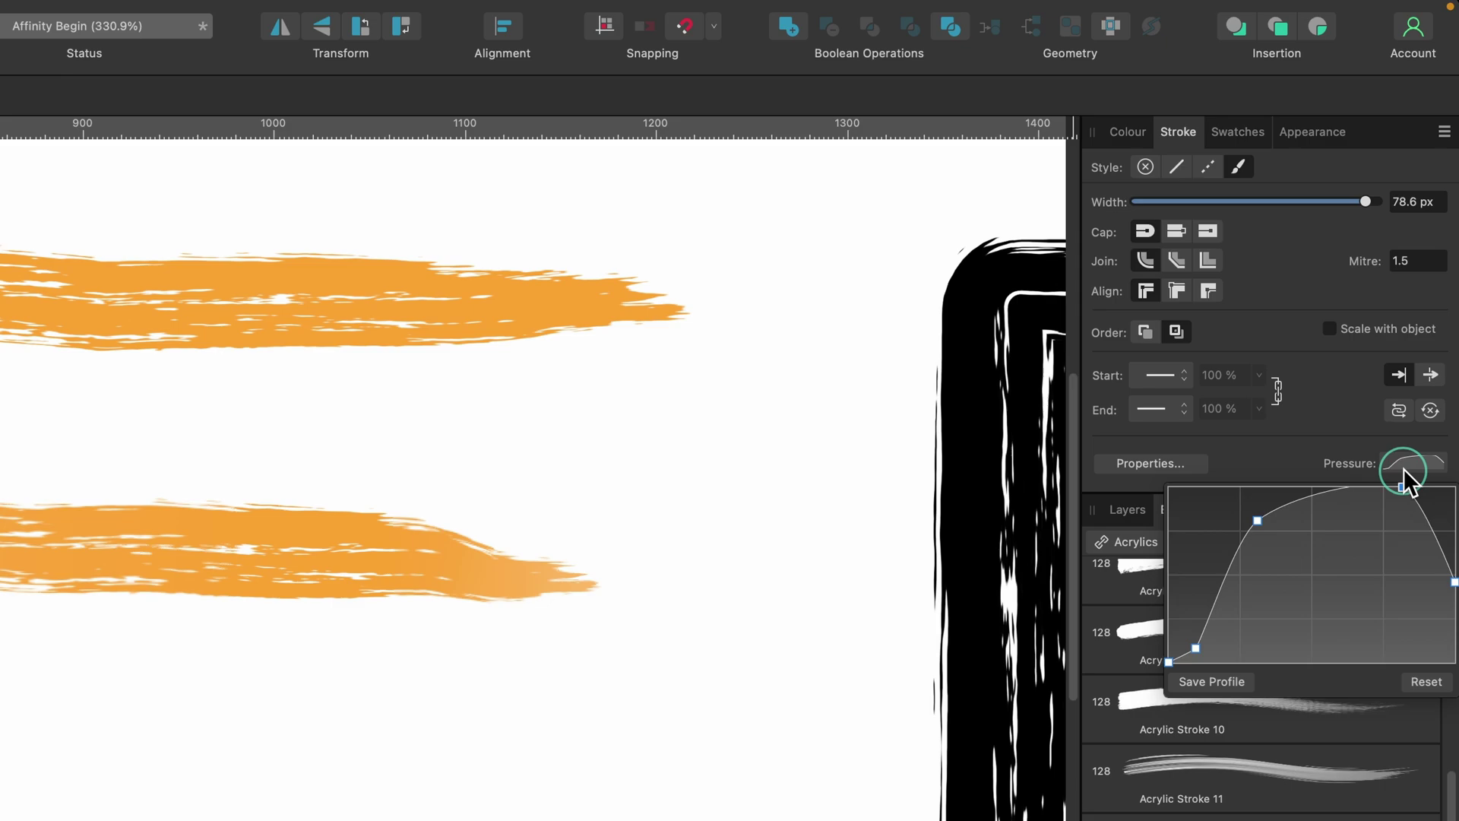
Fit the page in view, marquee-select every stroke and shape, and delete them all
key(super+0)
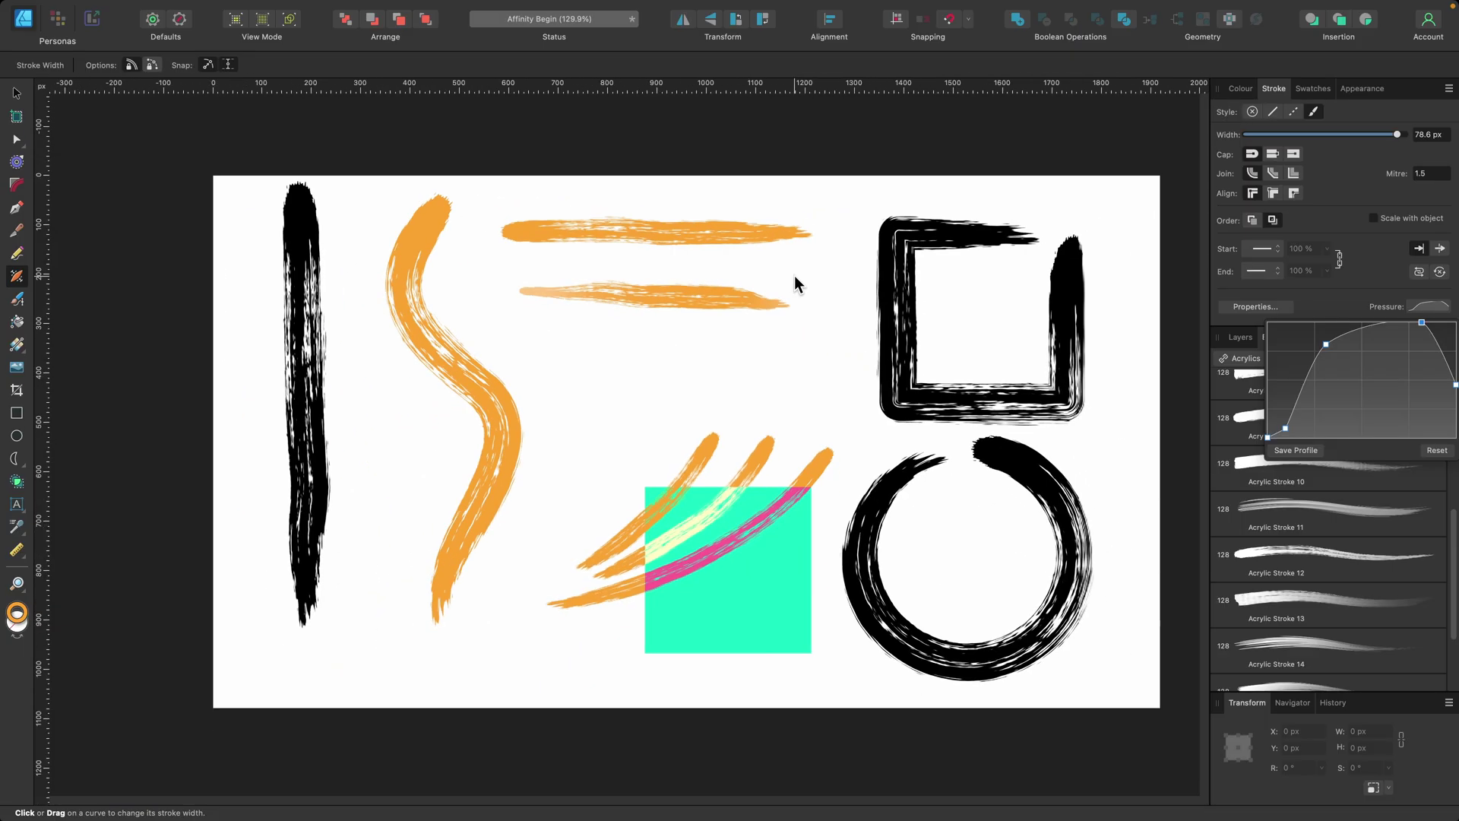
click(17, 95)
scroll(665, 357, right, 2)
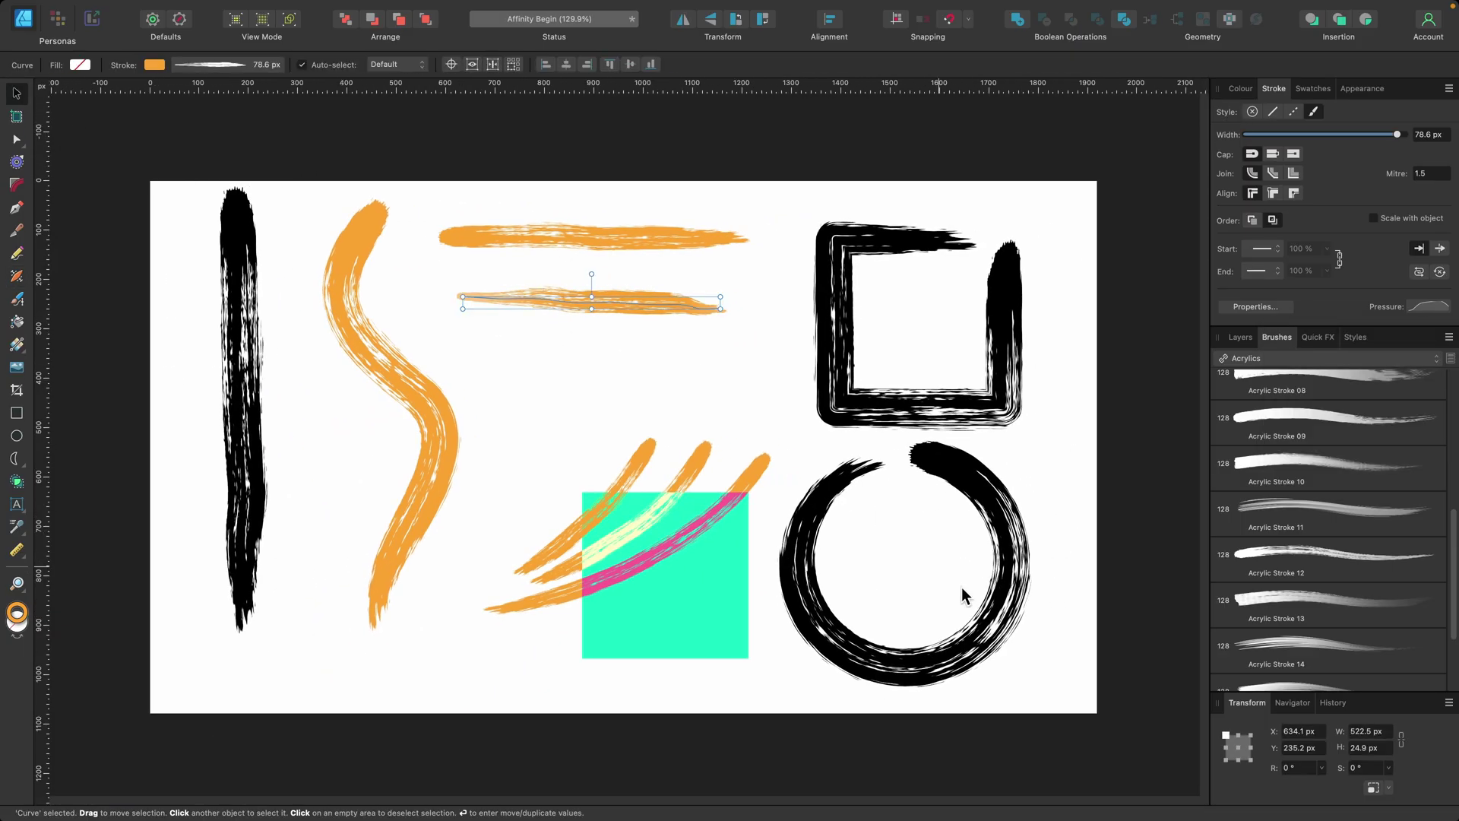
drag(1085, 696, 186, 161)
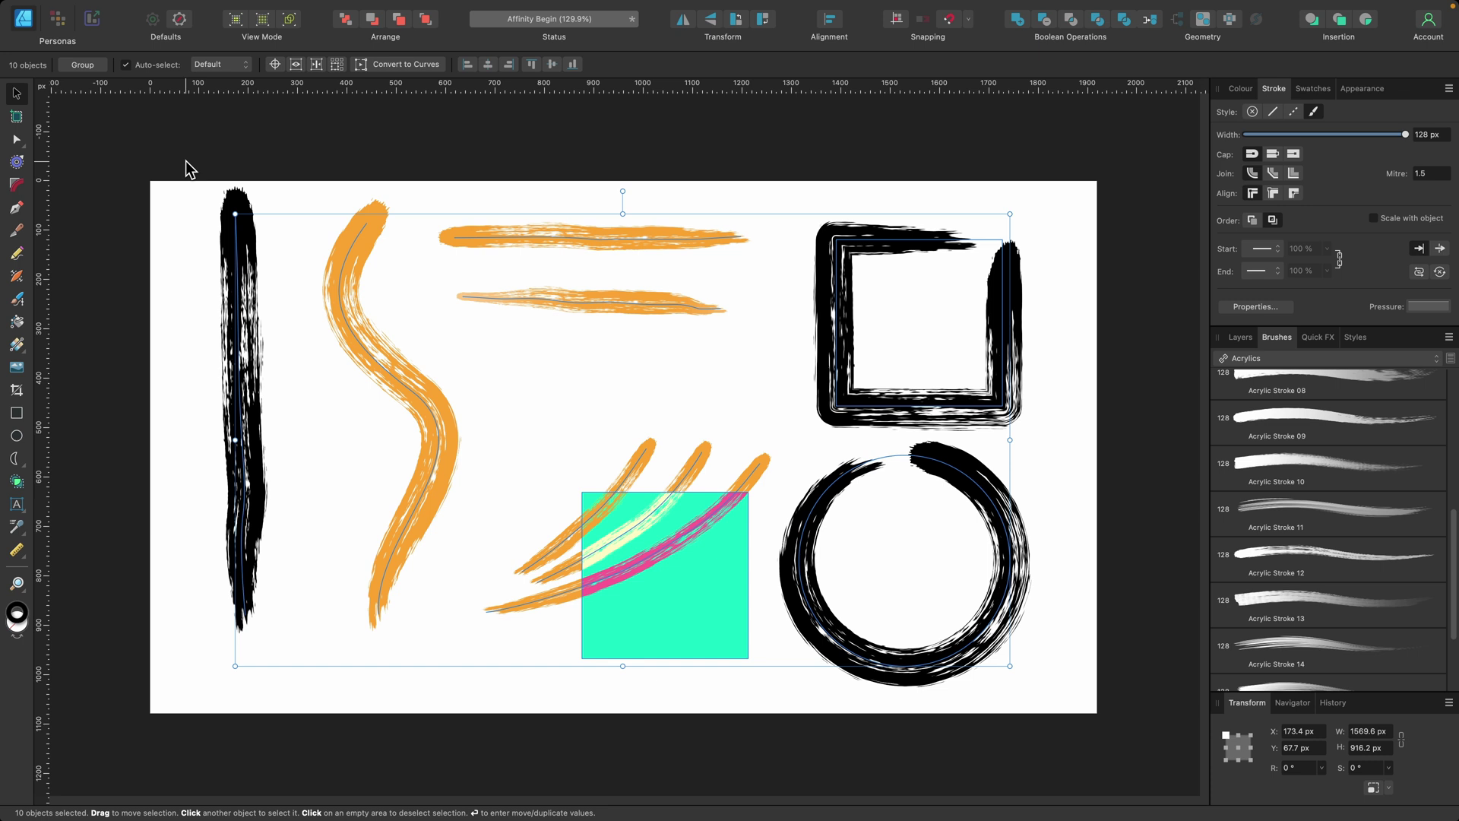
key(BackSpace)
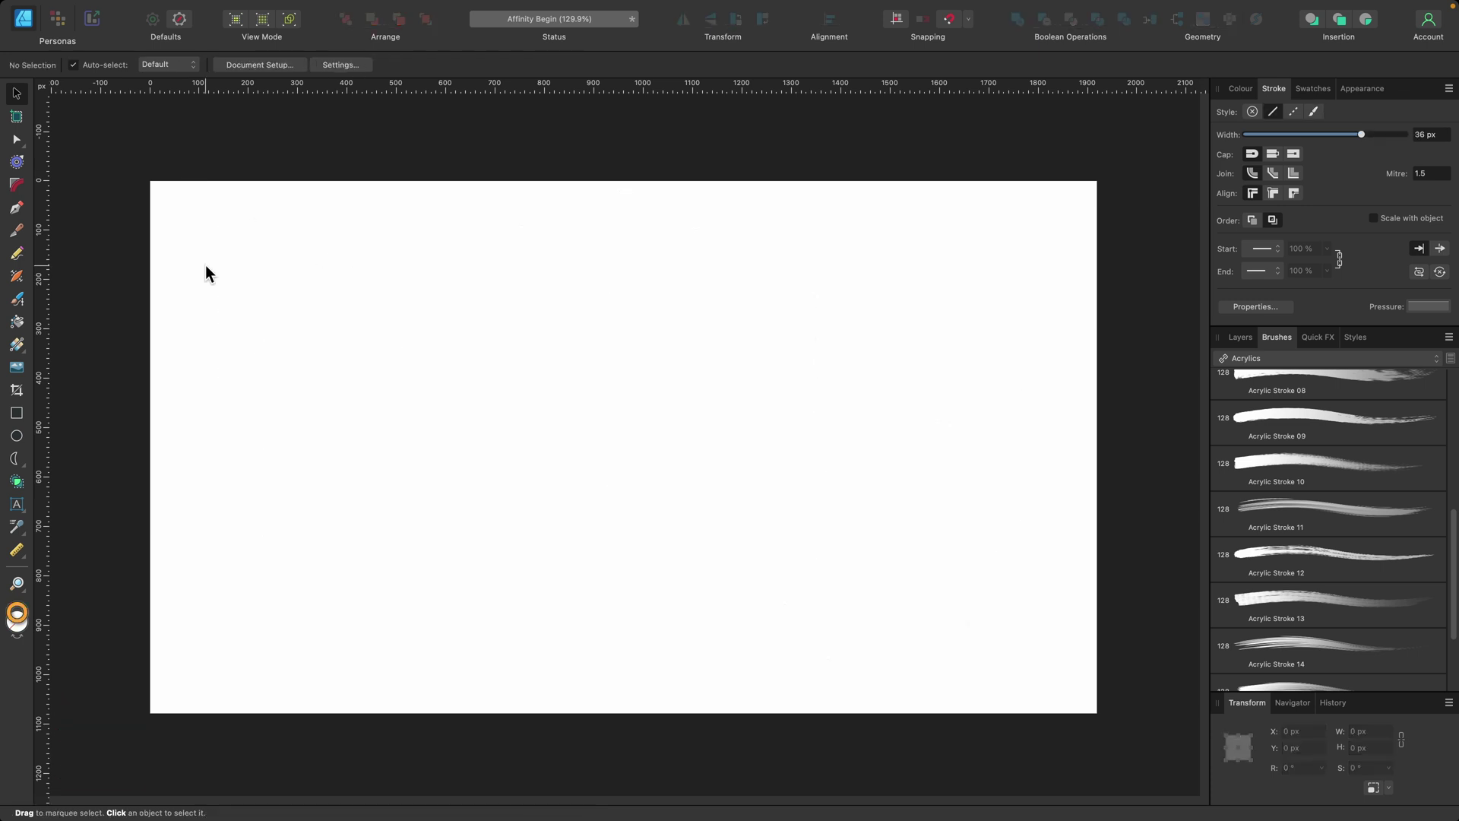
click(18, 300)
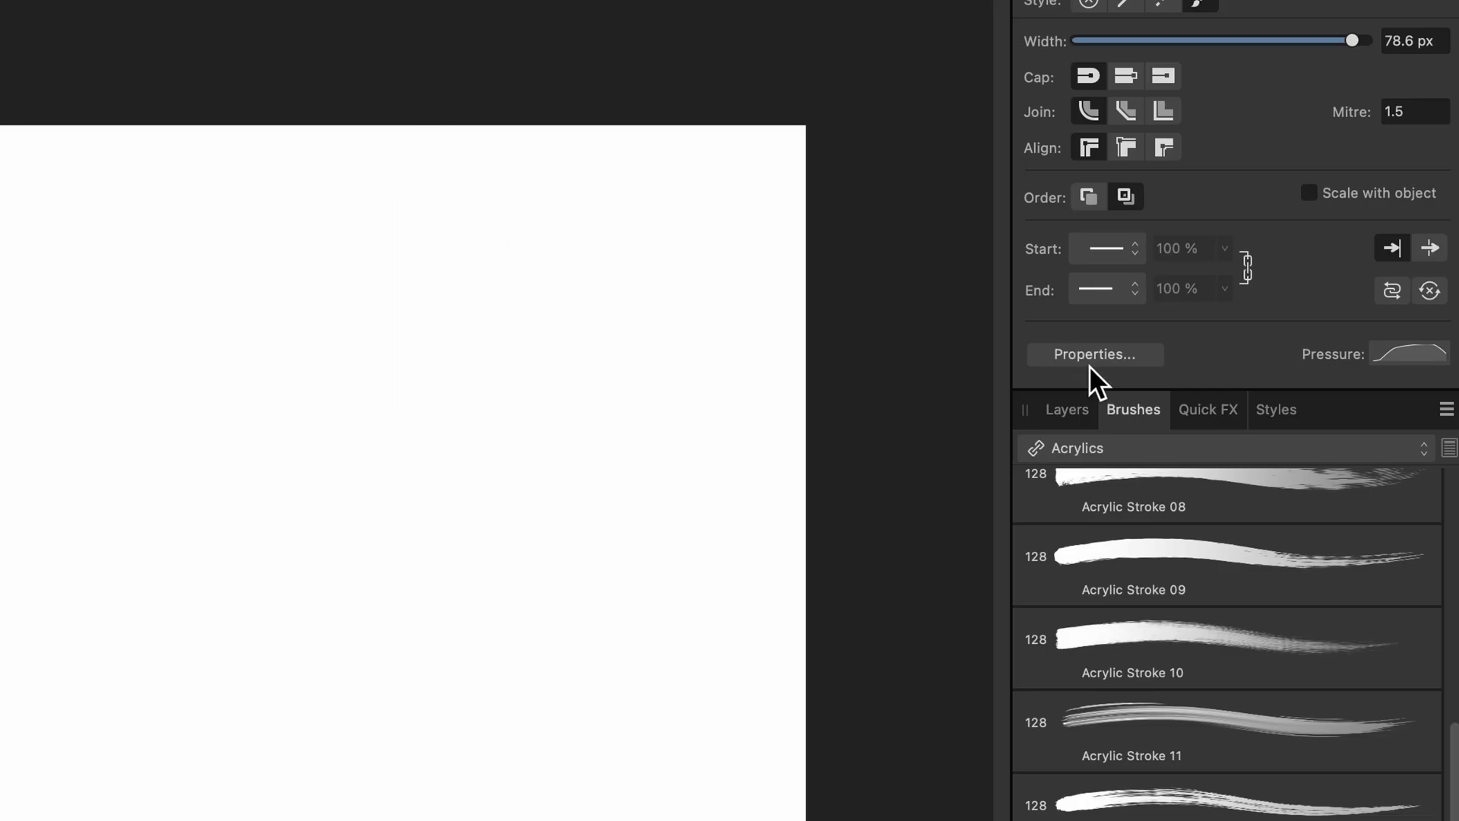
Switch the brush category from Acrylics to Basic and choose the 64 px Solid Brush with Pressure
click(1153, 445)
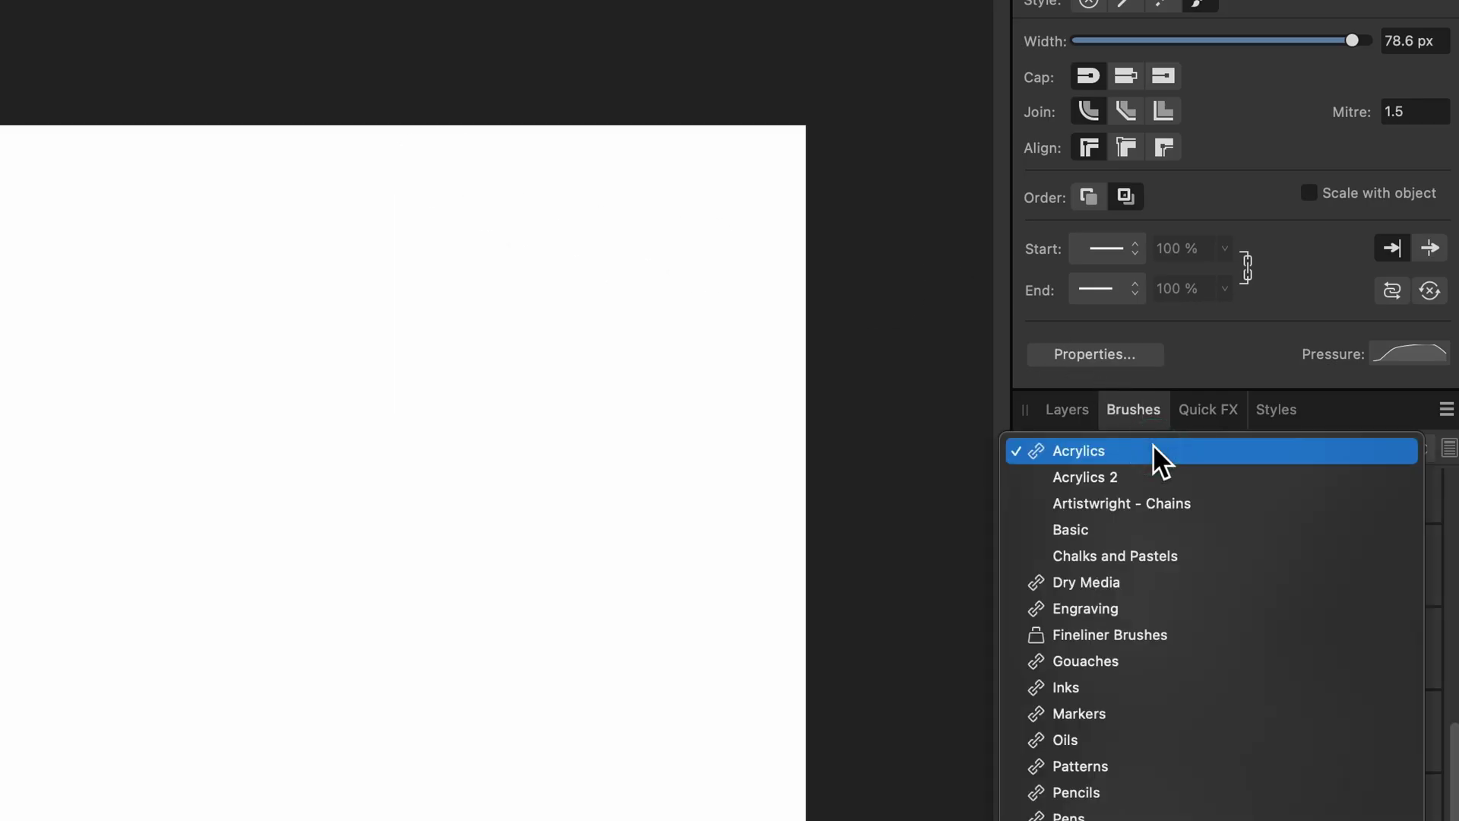
click(1146, 520)
scroll(1143, 518, up, 5)
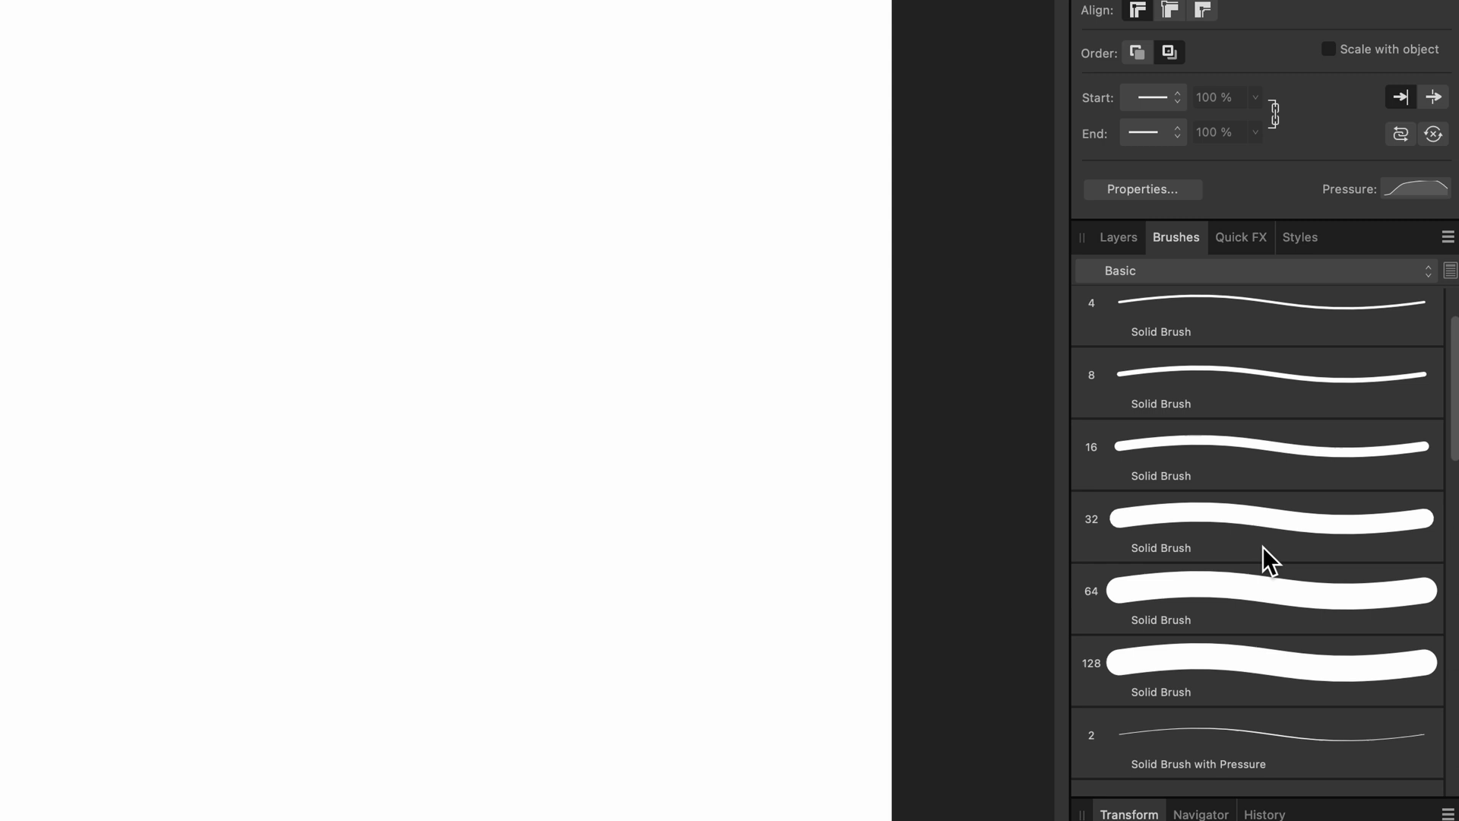
scroll(1263, 547, down, 10)
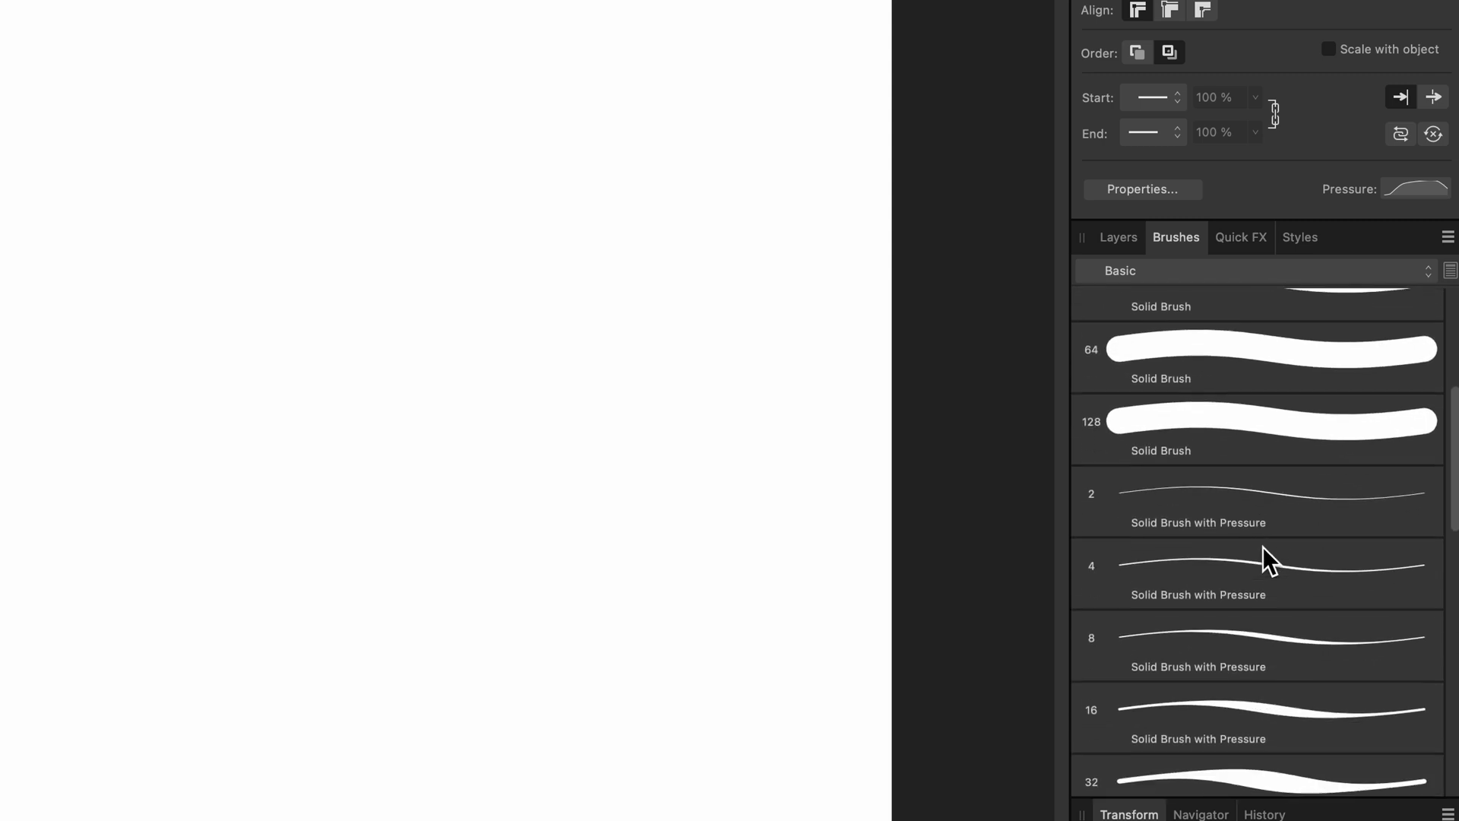
scroll(1262, 546, down, 3)
scroll(1259, 586, up, 1)
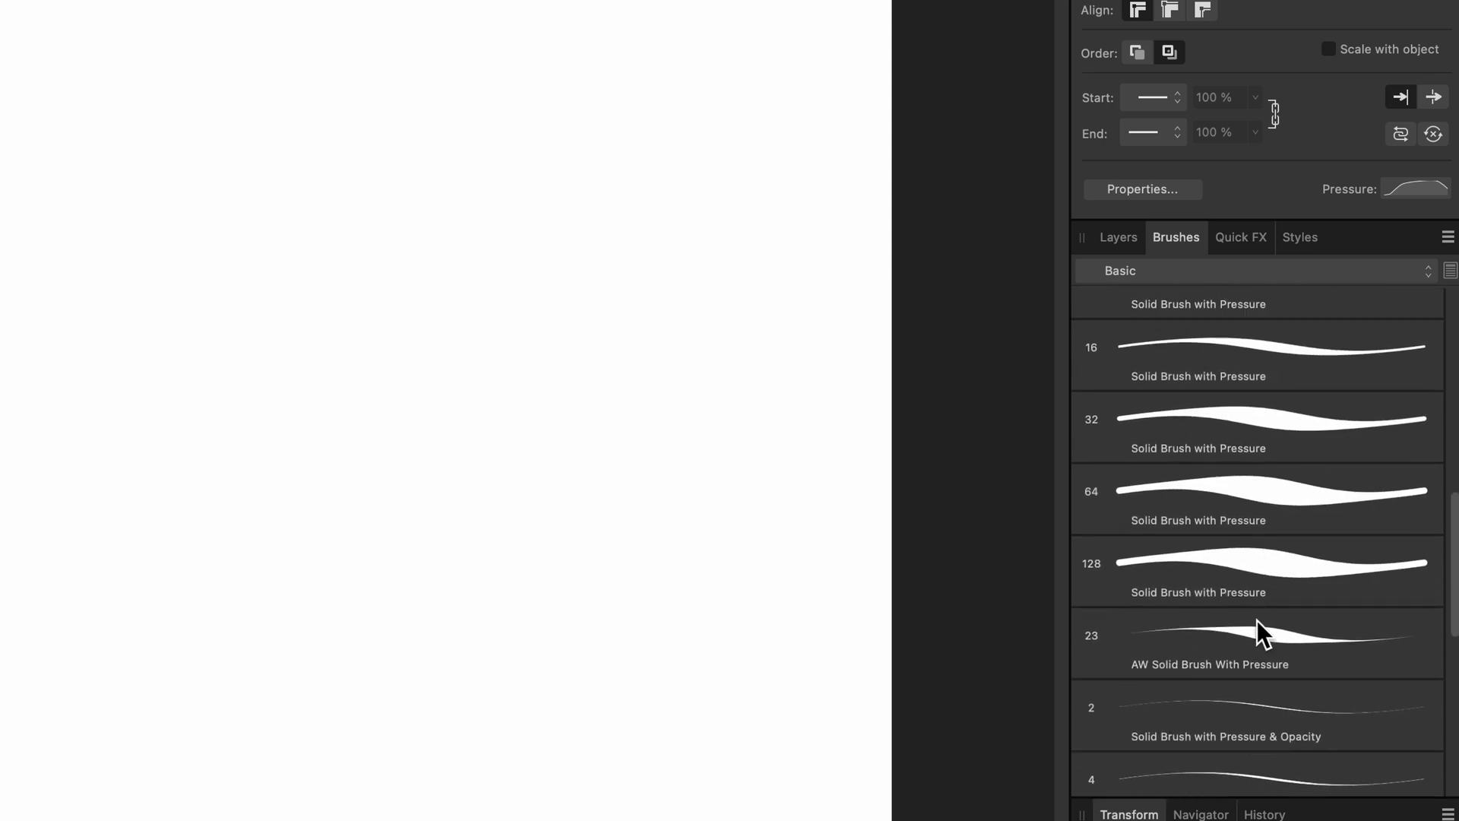
click(1256, 623)
click(1260, 529)
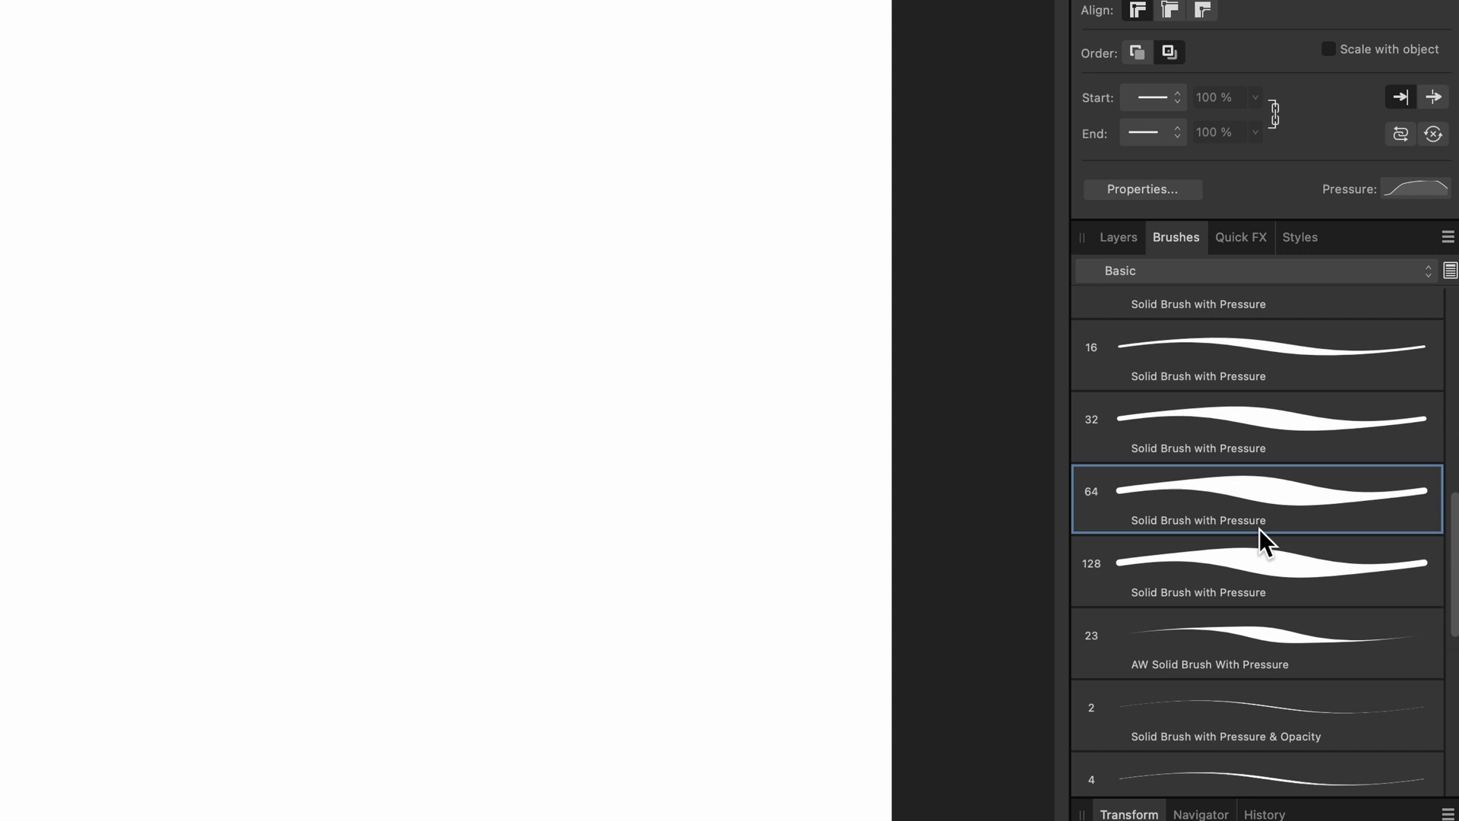
scroll(1258, 539, up, 1)
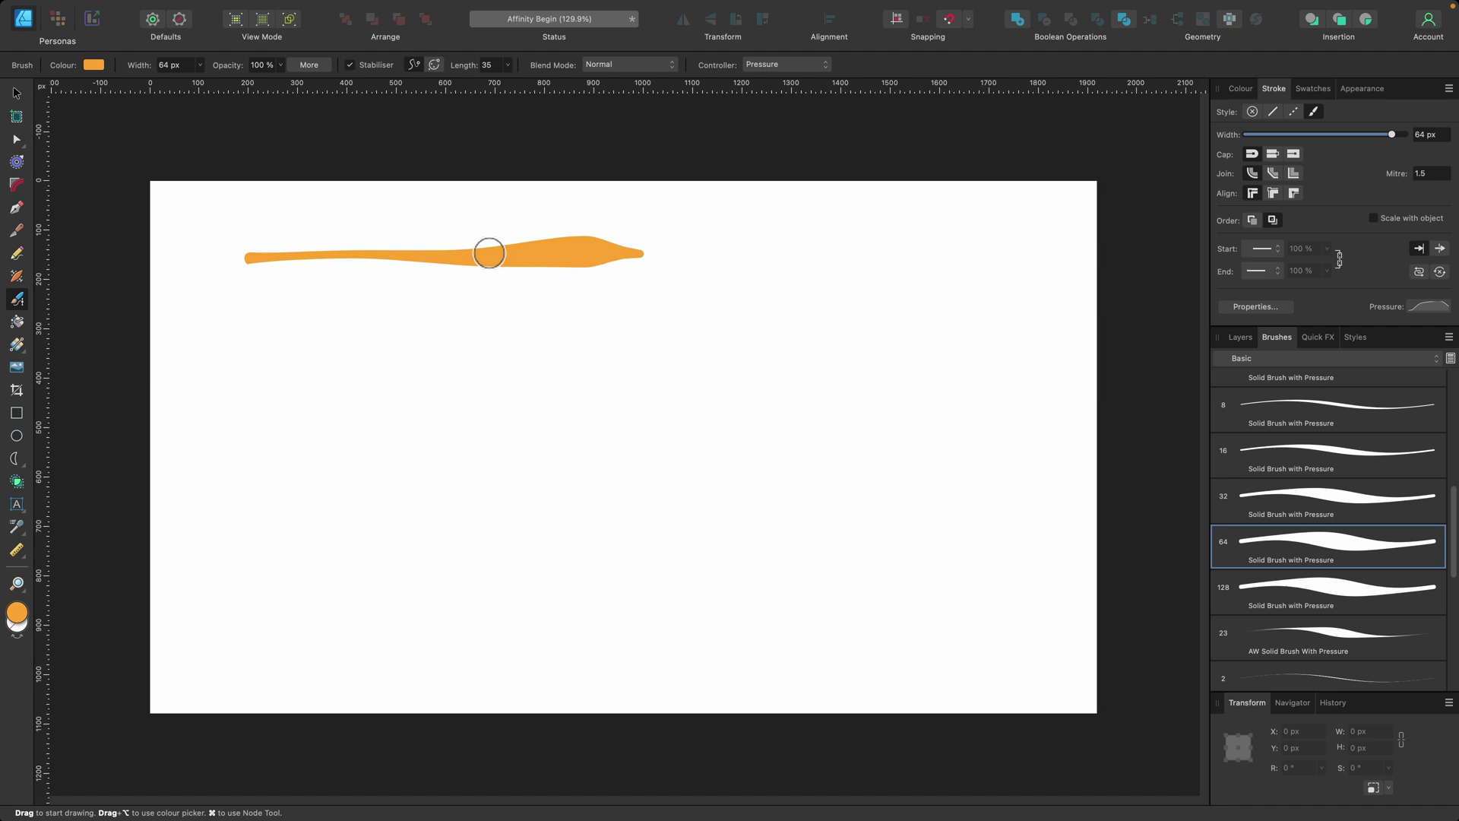
Move the new orange pressure stroke slightly right and down to X 232.7 px, Y 159.7 px
key(v)
scroll(518, 254, up, 3)
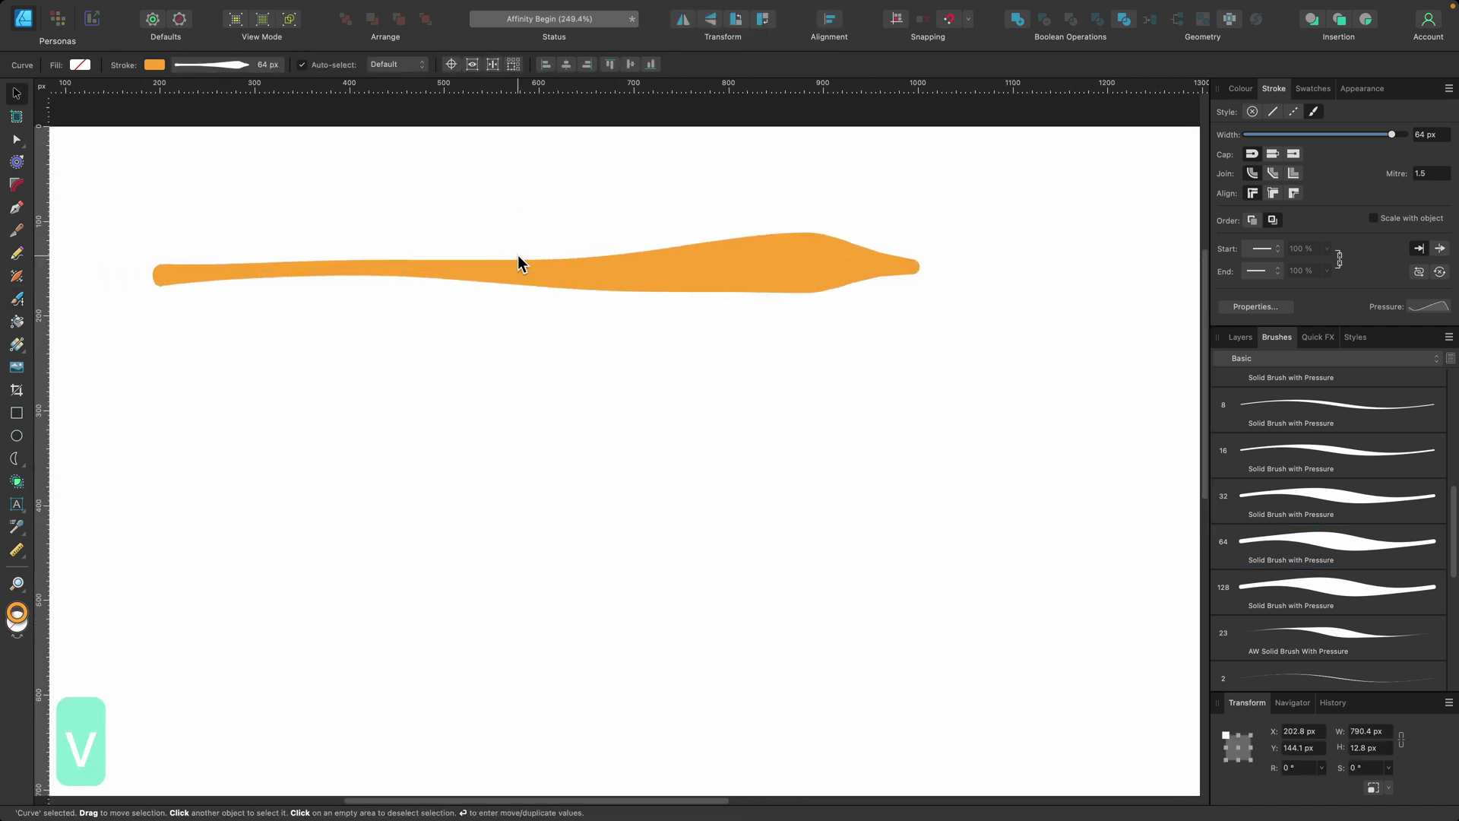
mouse_move(595, 278)
mouse_down()
mouse_move(552, 325)
mouse_move(622, 288)
mouse_up()
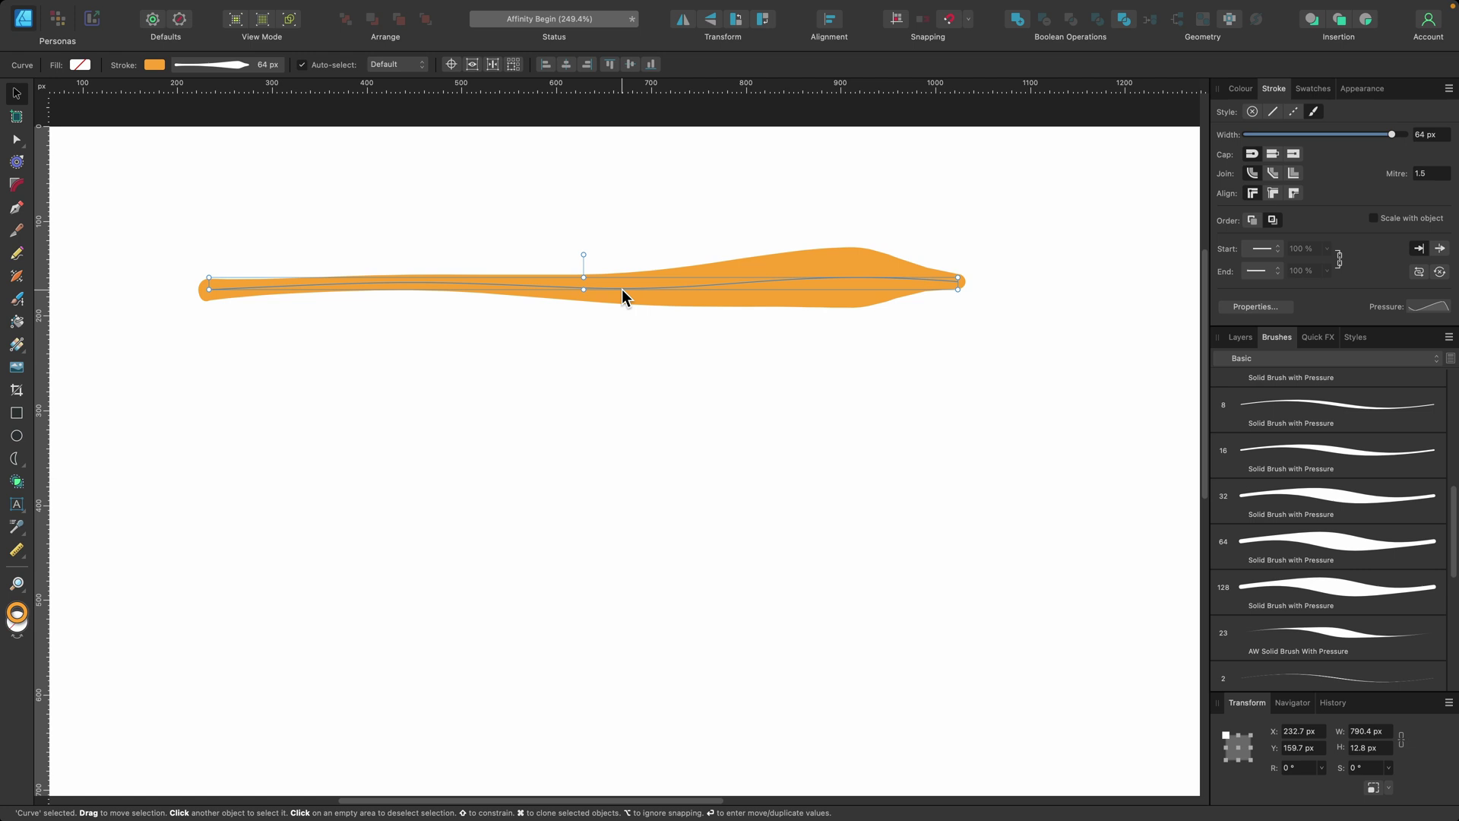
scroll(622, 288, down, 3)
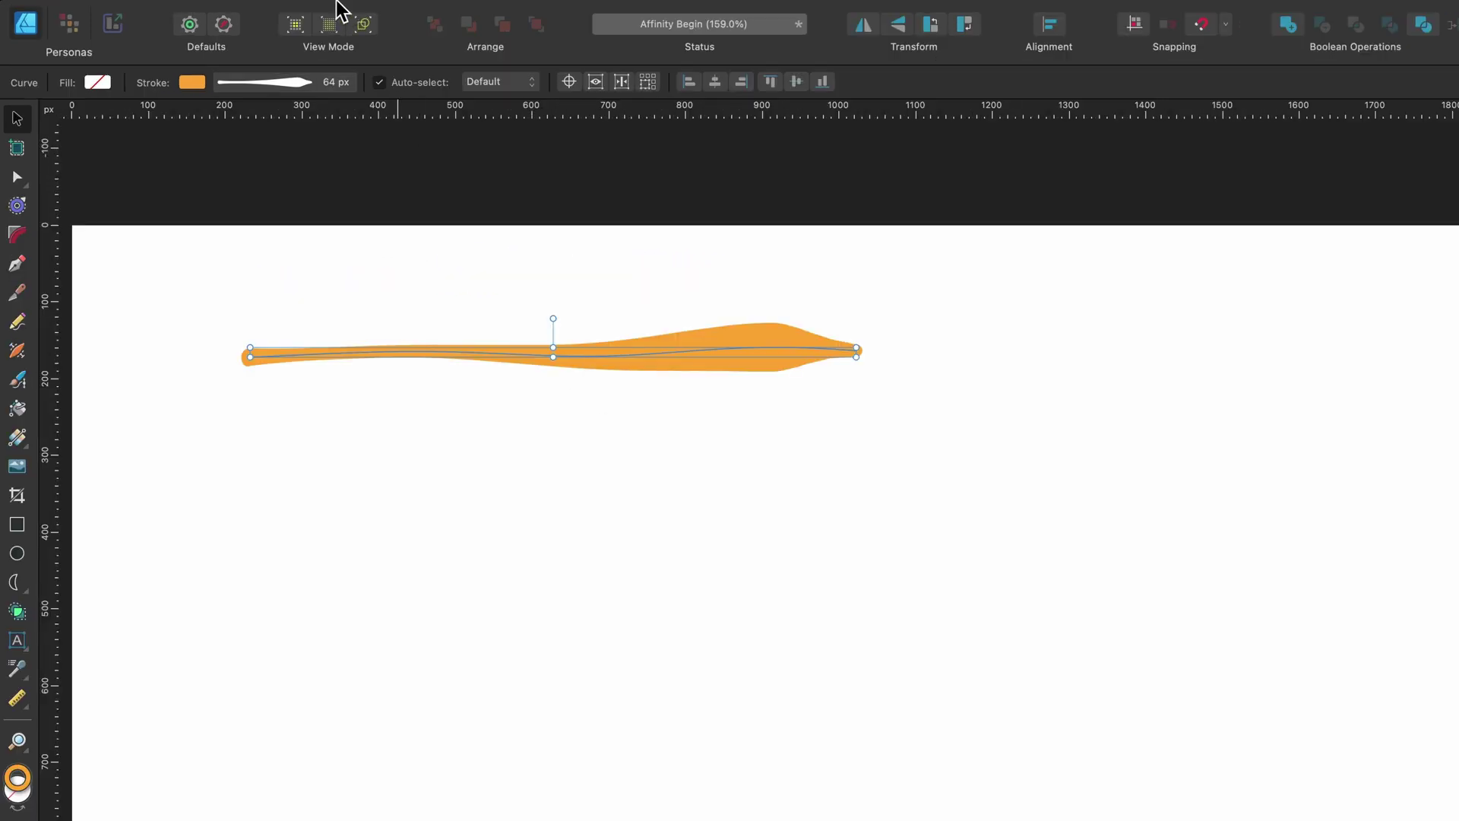
Expand the orange pressure stroke into a filled outline shape and select its nodes
click(259, 8)
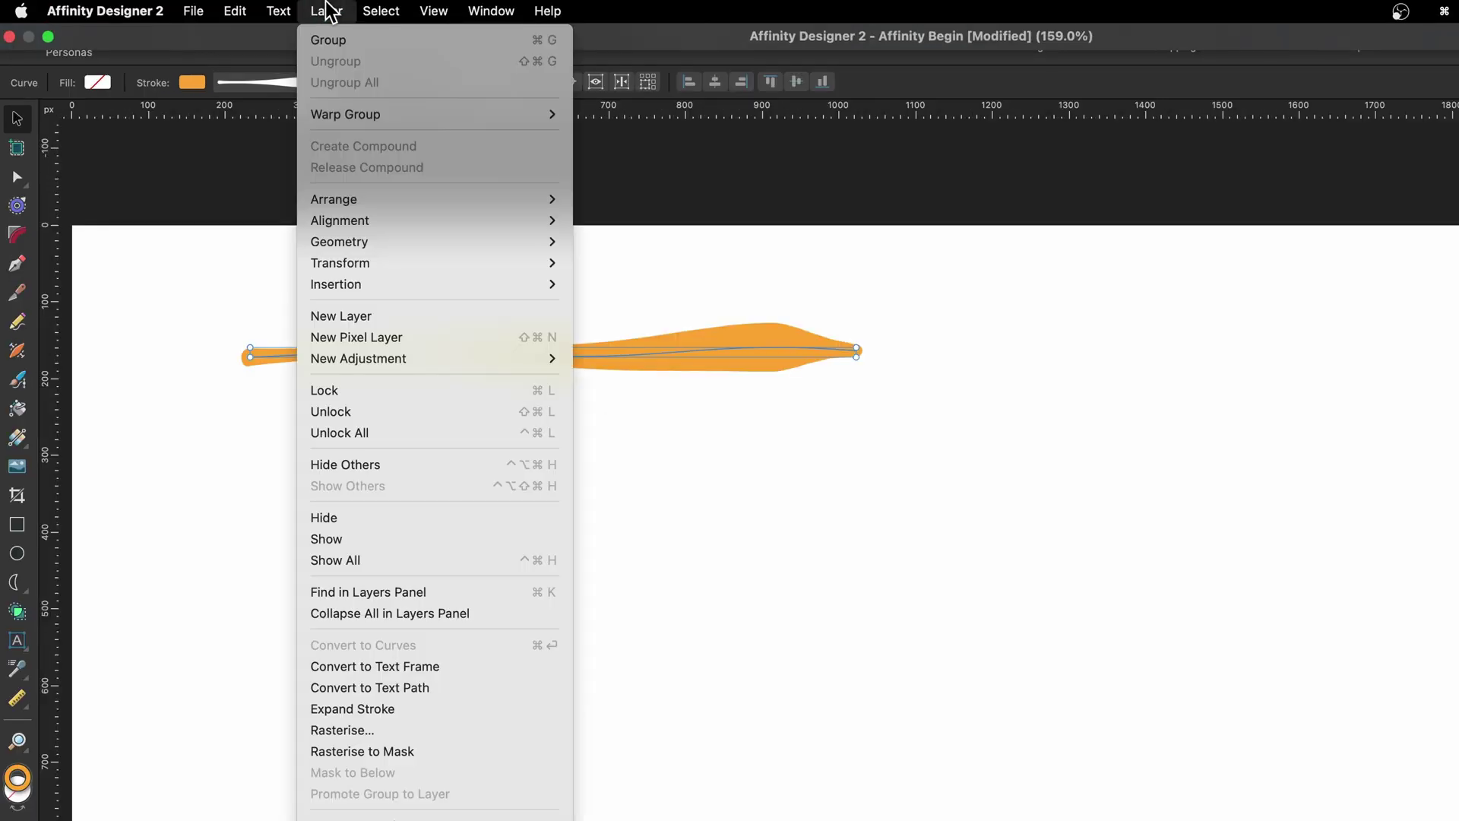
click(420, 709)
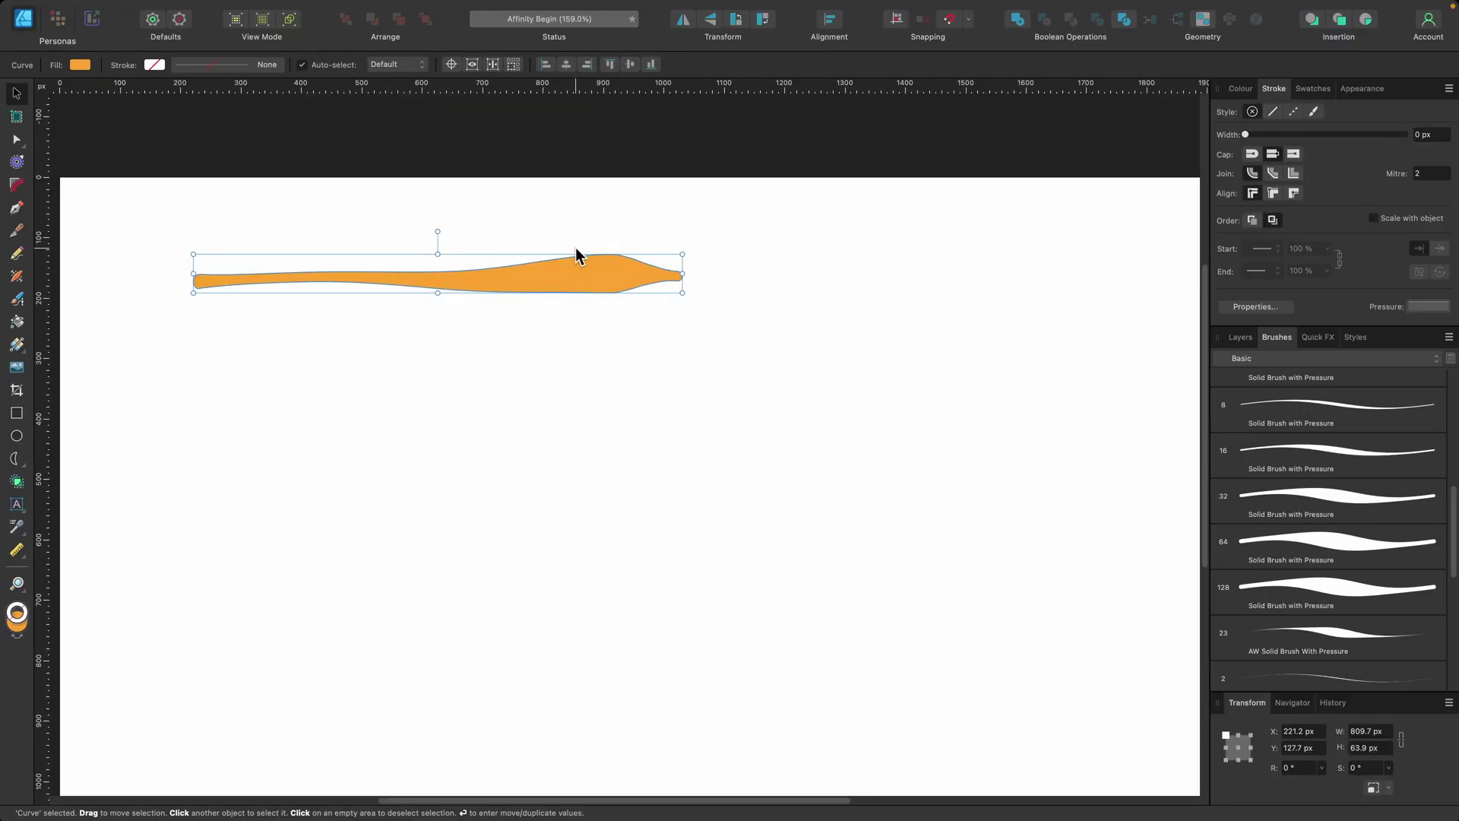
key(a)
scroll(587, 278, up, 3)
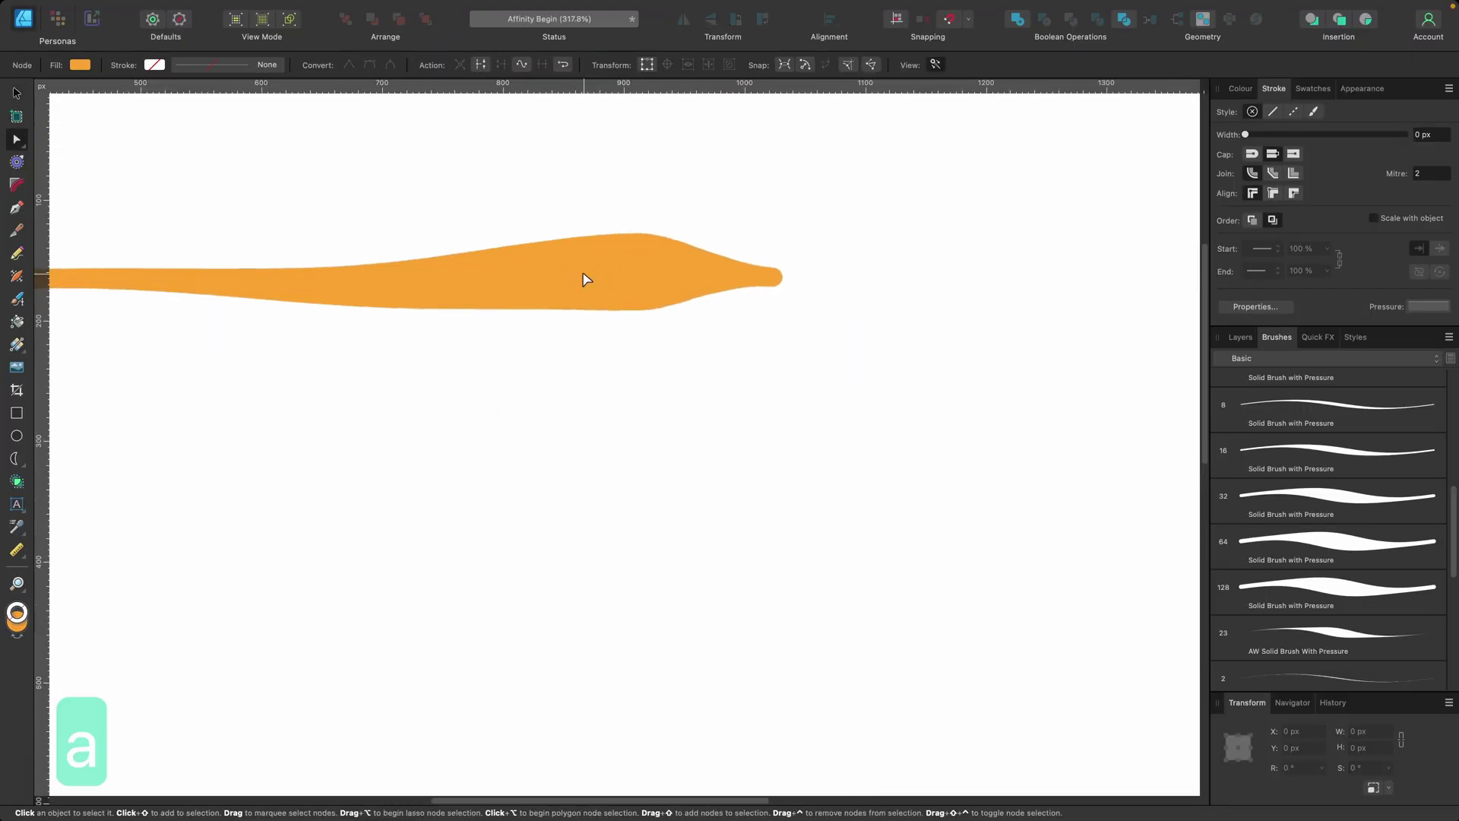
click(587, 279)
scroll(690, 287, down, 2)
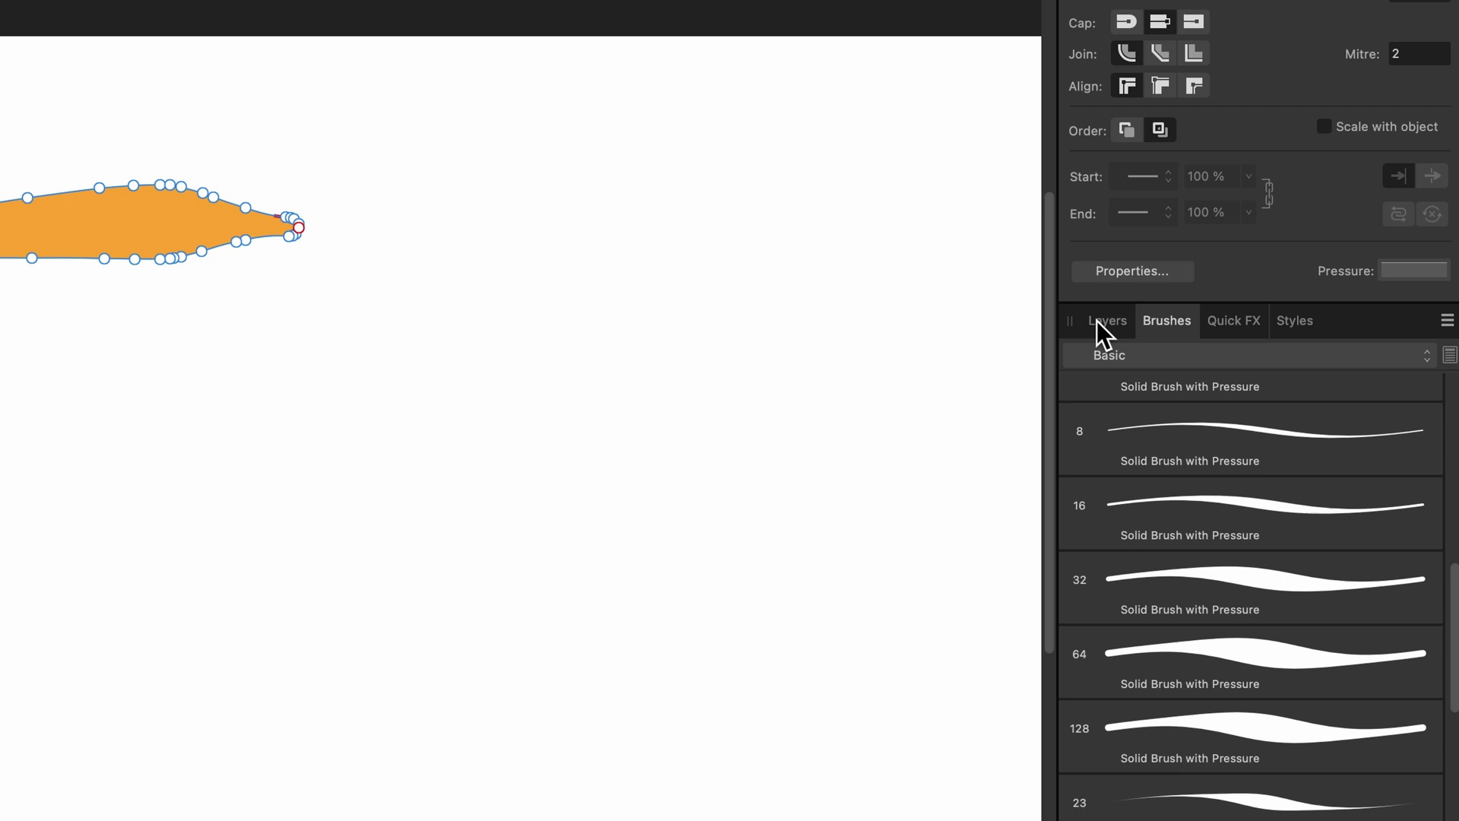
Change the shape's fill colour from orange to blue 3E2FFF
click(1096, 320)
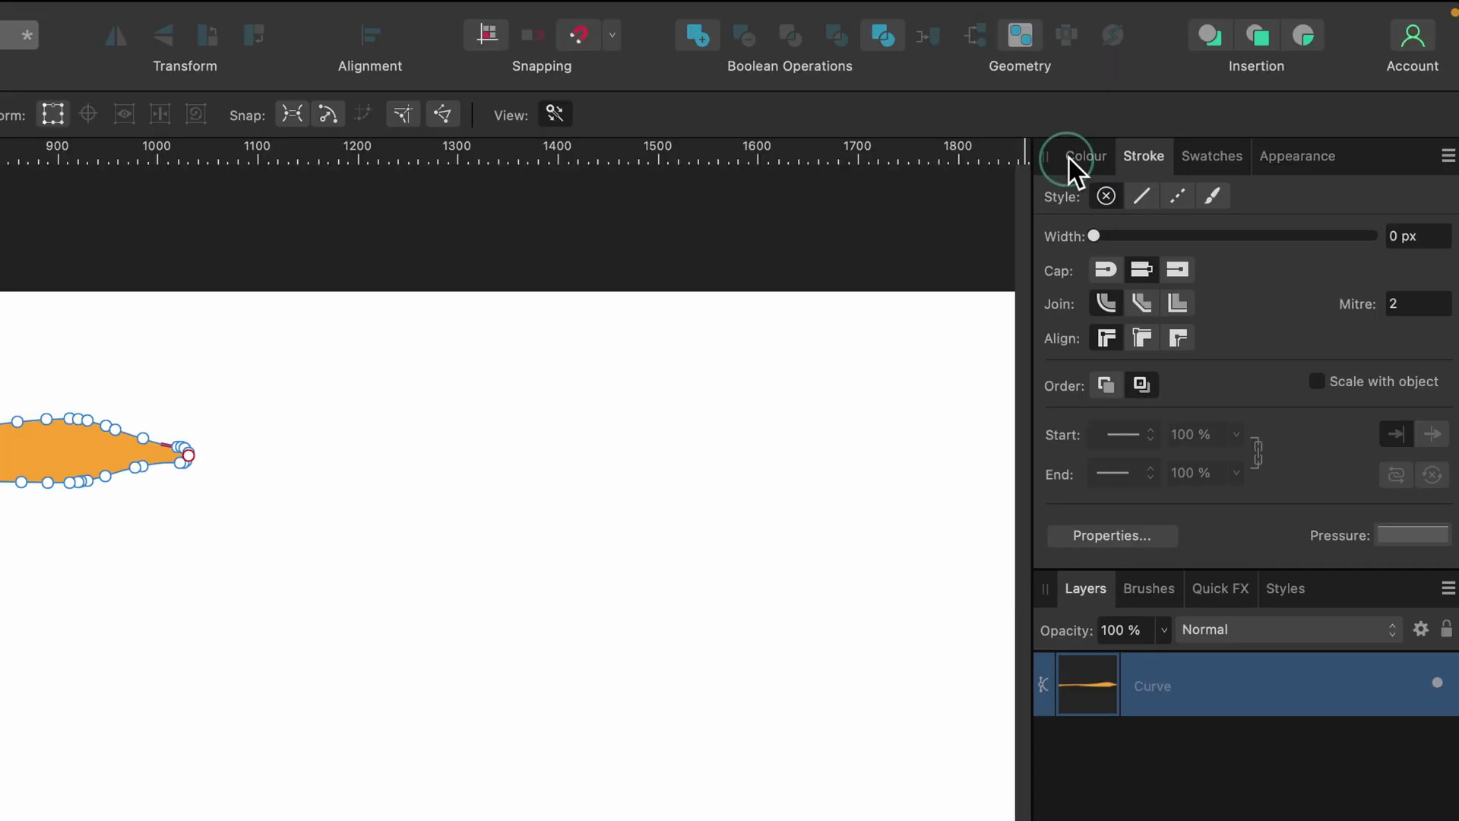
click(1070, 158)
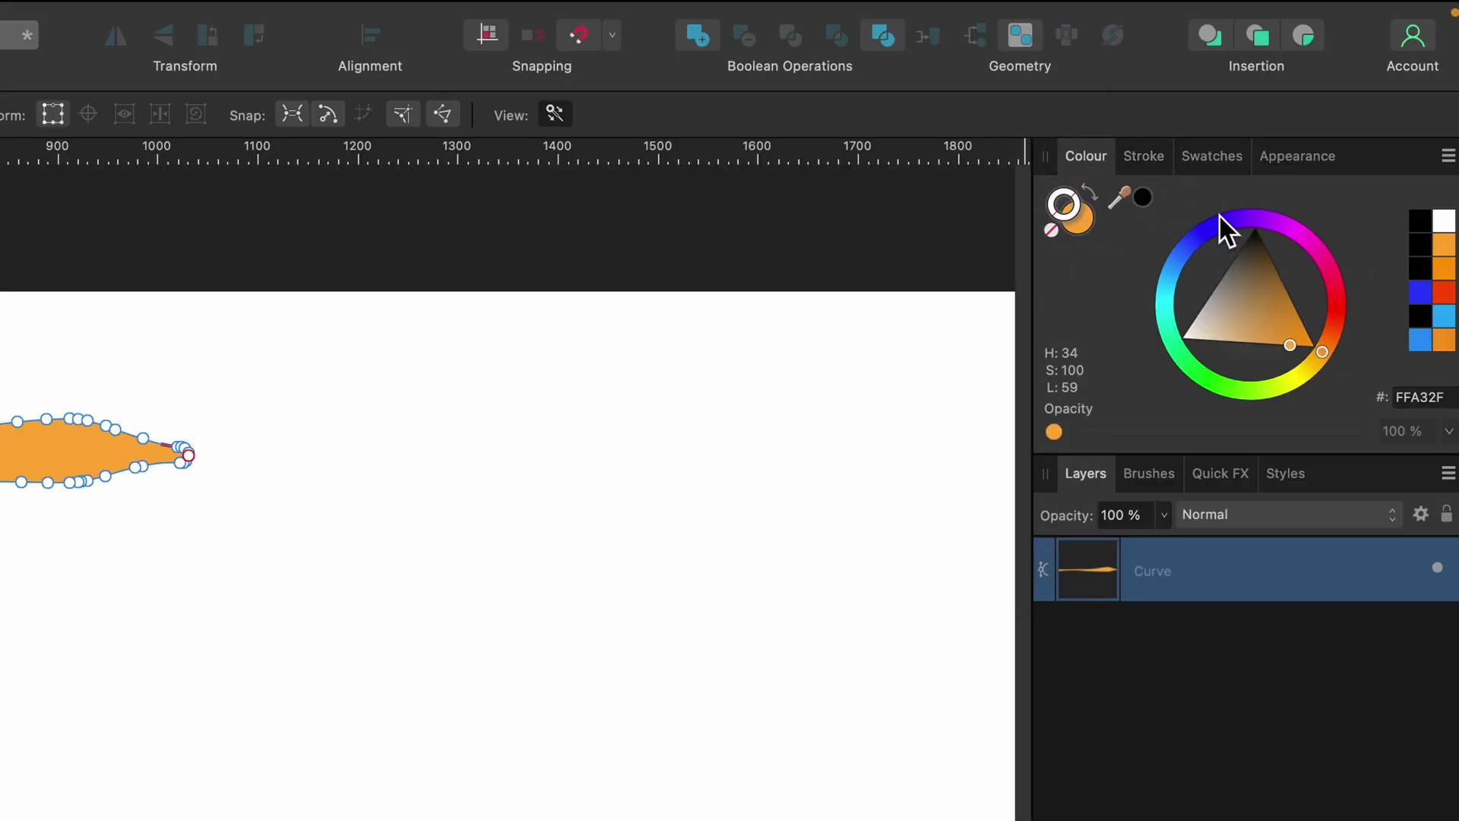
click(1079, 217)
drag(1215, 237, 1175, 419)
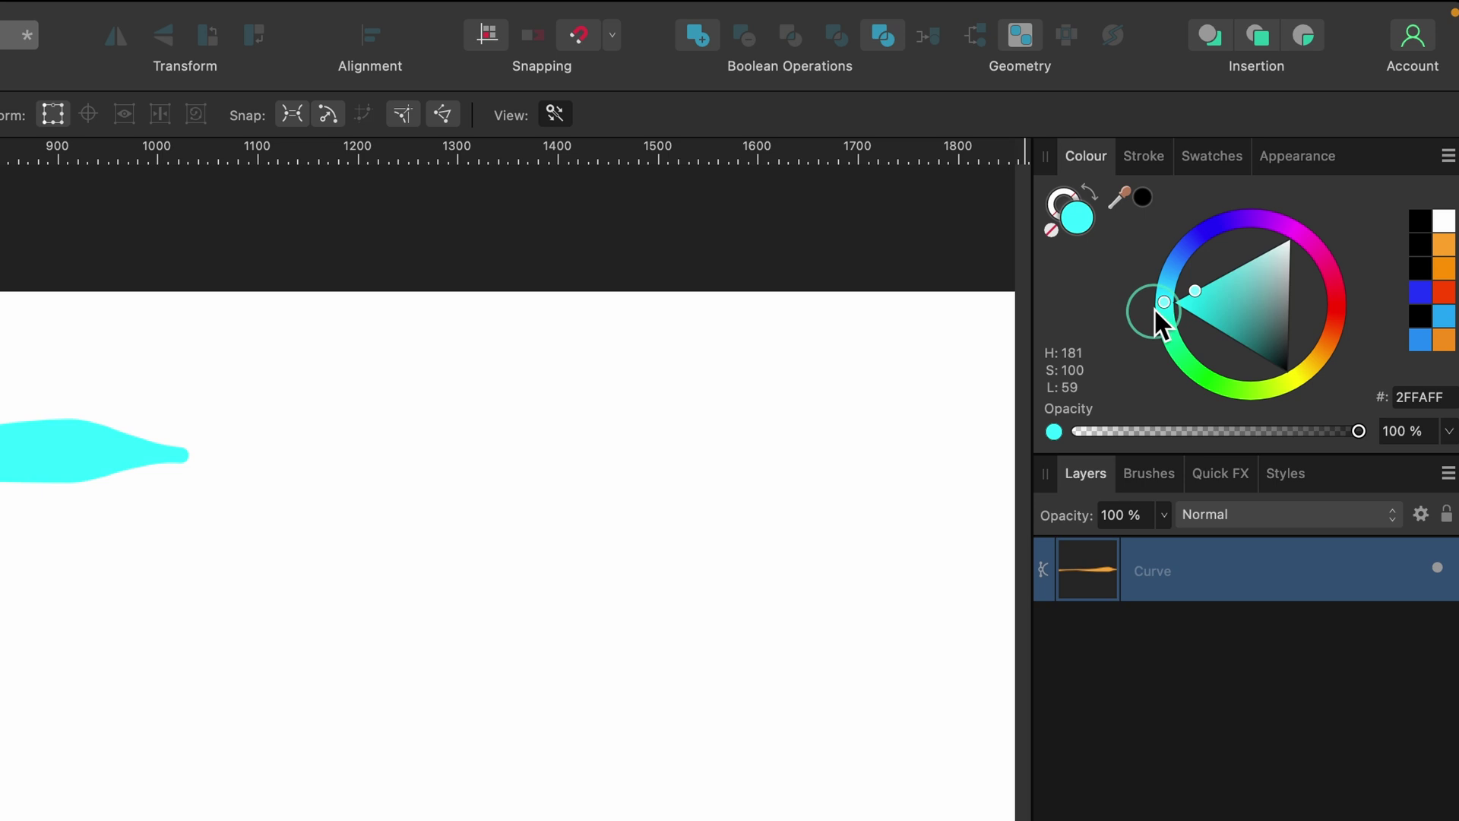
drag(1293, 239, 1303, 106)
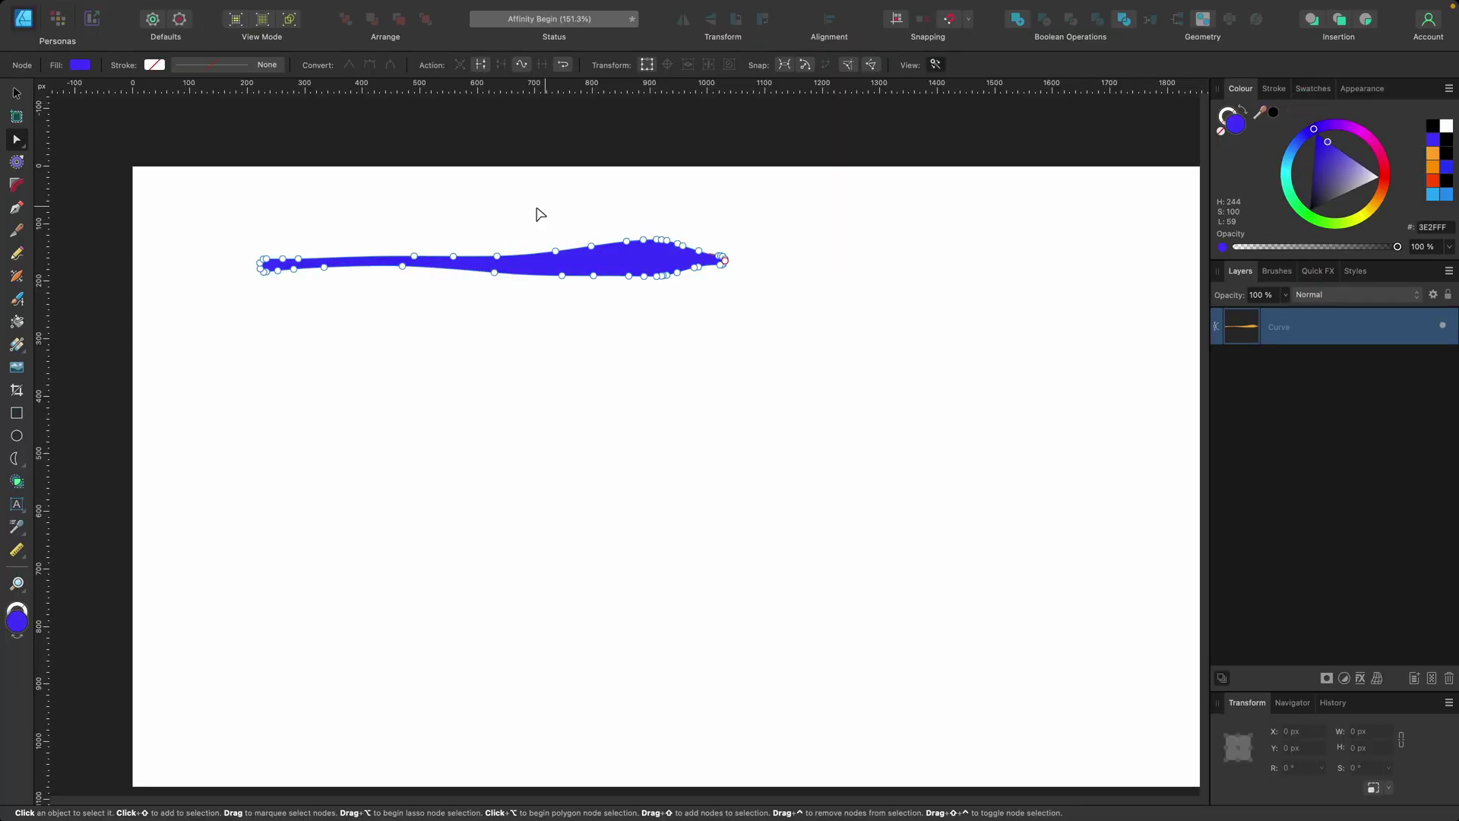
click(18, 304)
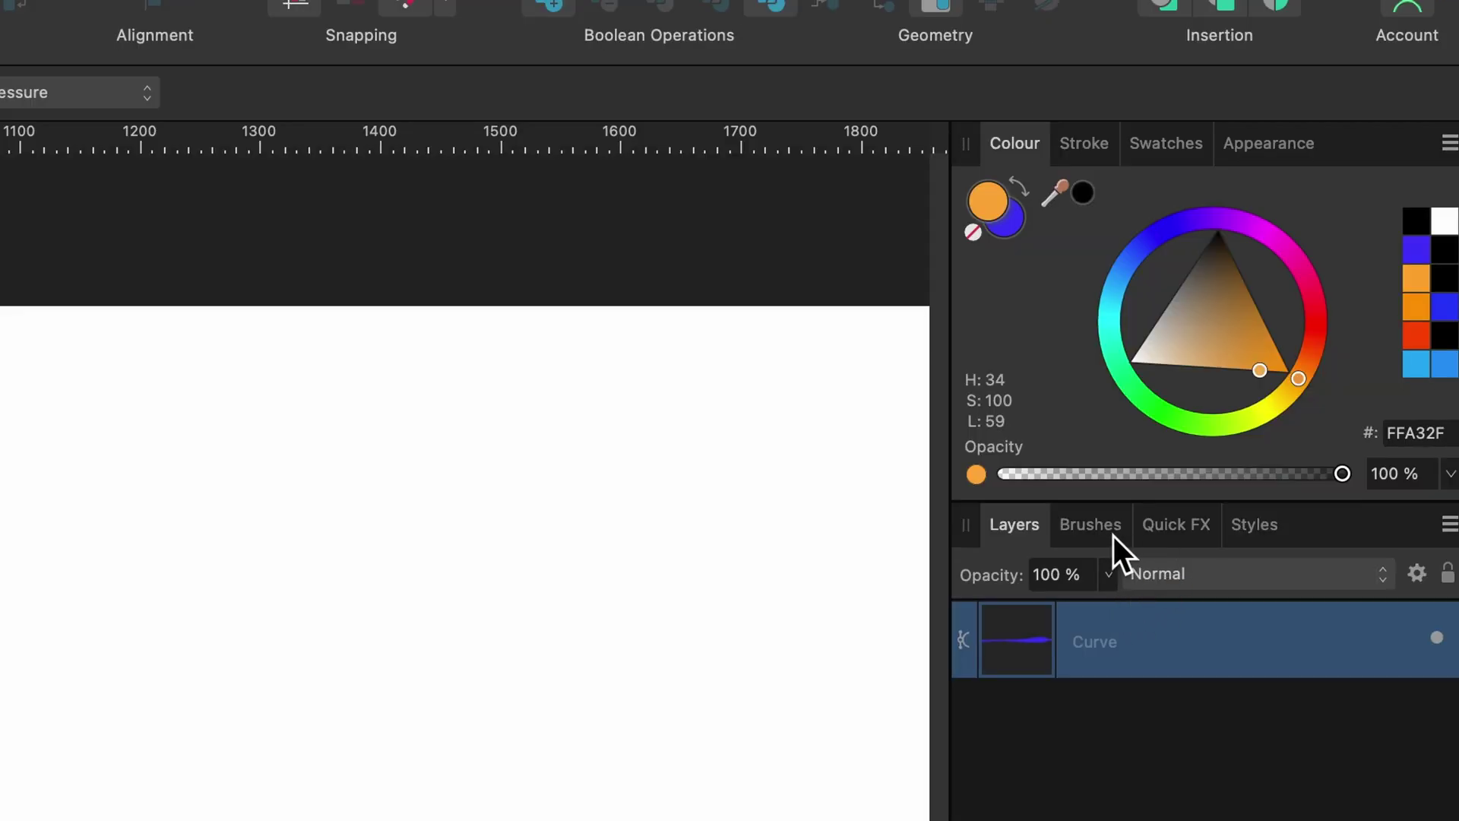
Pick the Acrylics brush Acrylic Stroke 12 and paint an orange stroke below the blue shape
click(1107, 536)
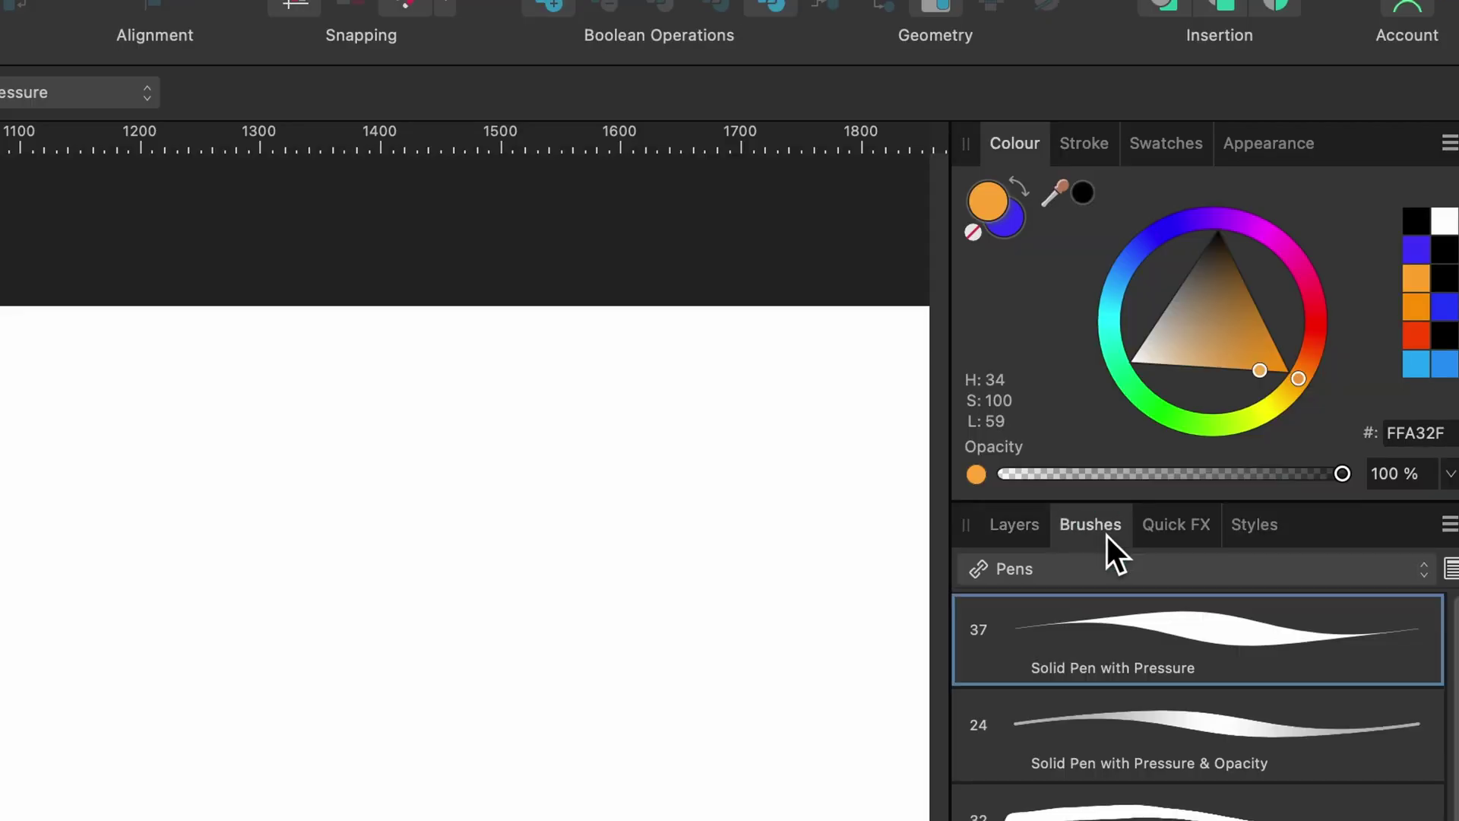
click(1119, 566)
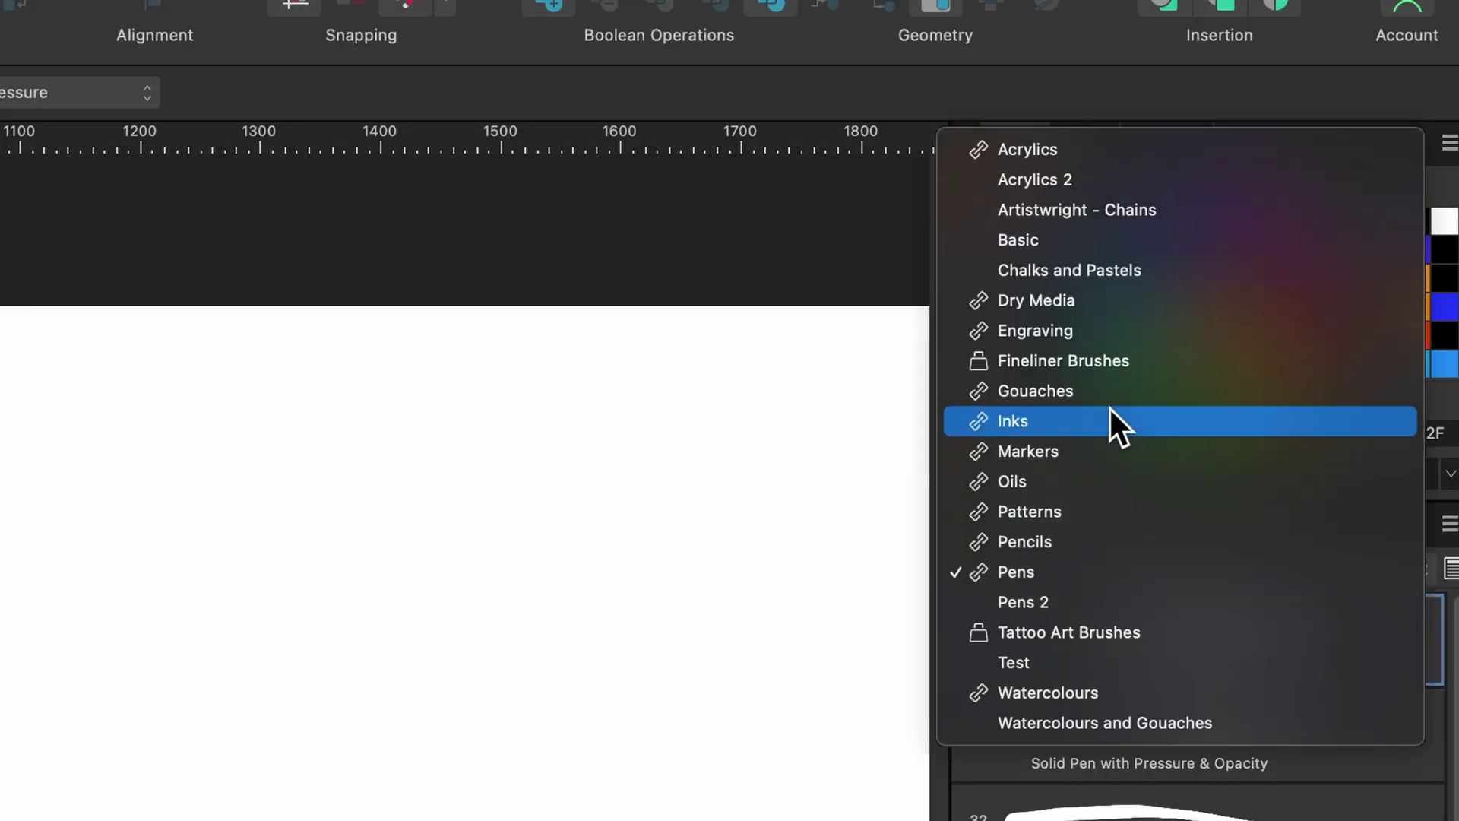
click(1096, 157)
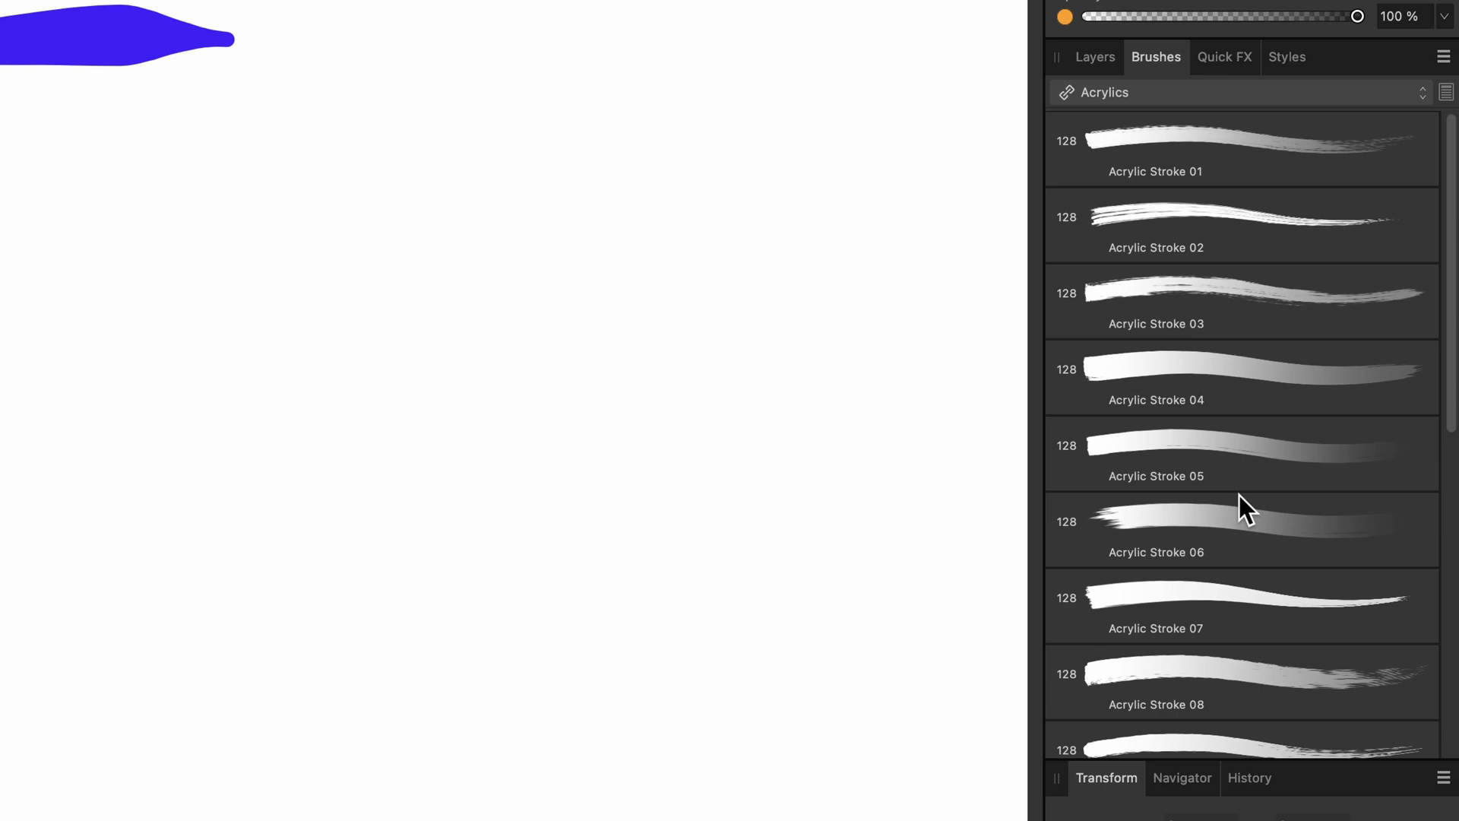
scroll(1241, 509, down, 10)
click(1216, 475)
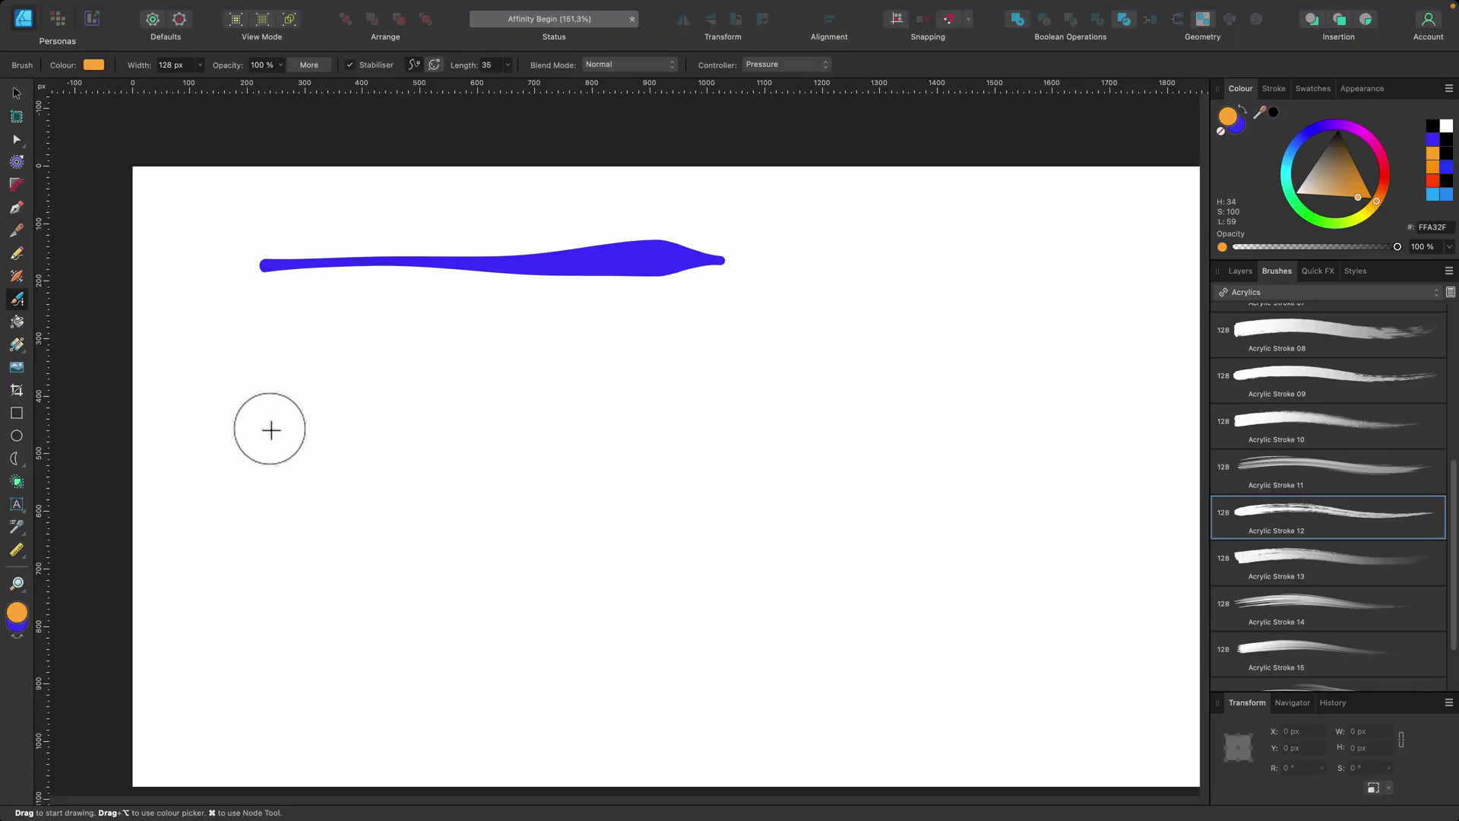
mouse_move(271, 427)
mouse_down()
mouse_move(478, 421)
mouse_move(611, 395)
mouse_move(884, 397)
mouse_up()
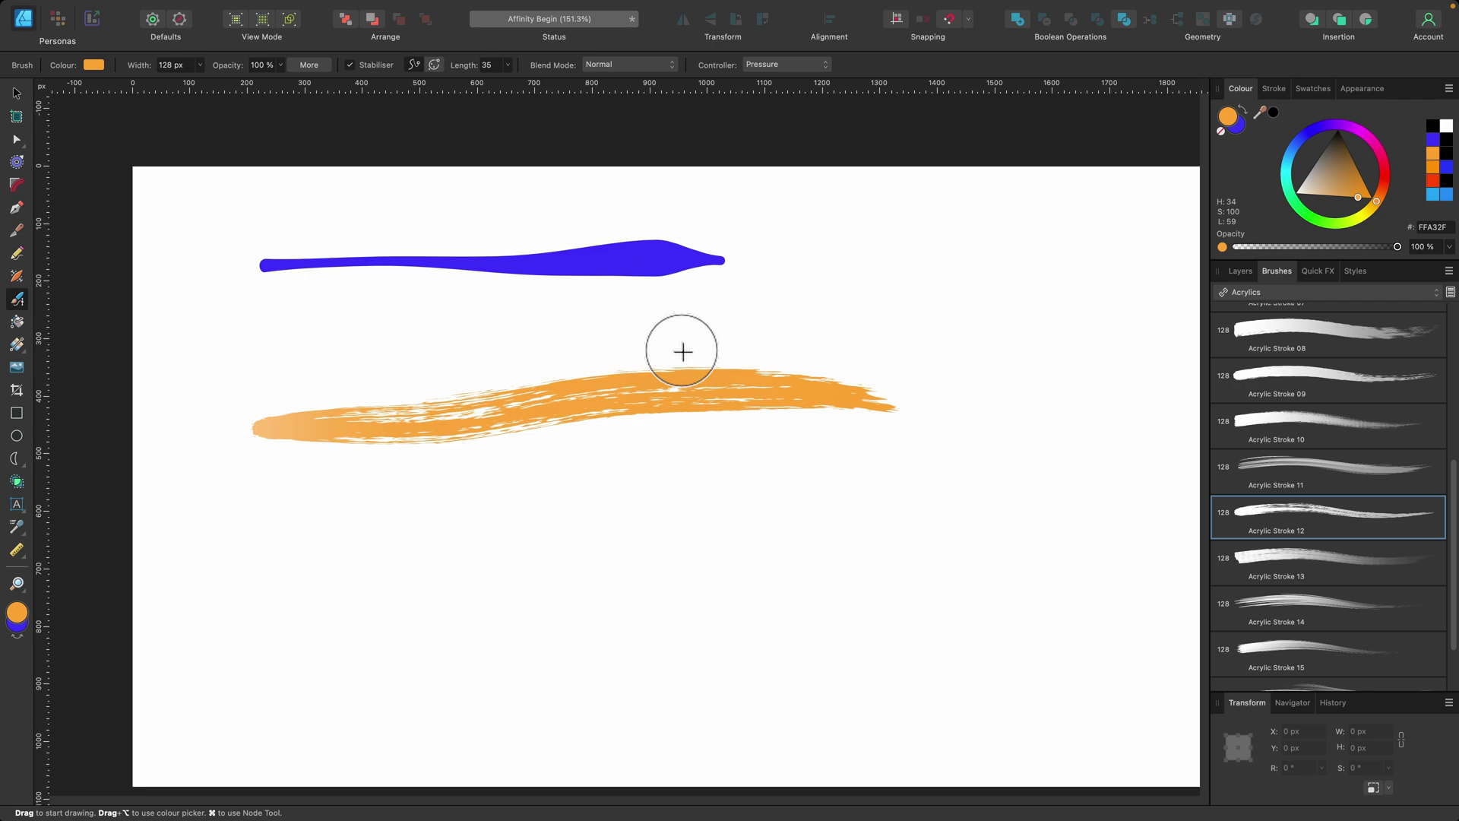
Reposition the orange acrylic stroke slightly lower beneath the blue shape
key(v)
scroll(613, 398, up, 3)
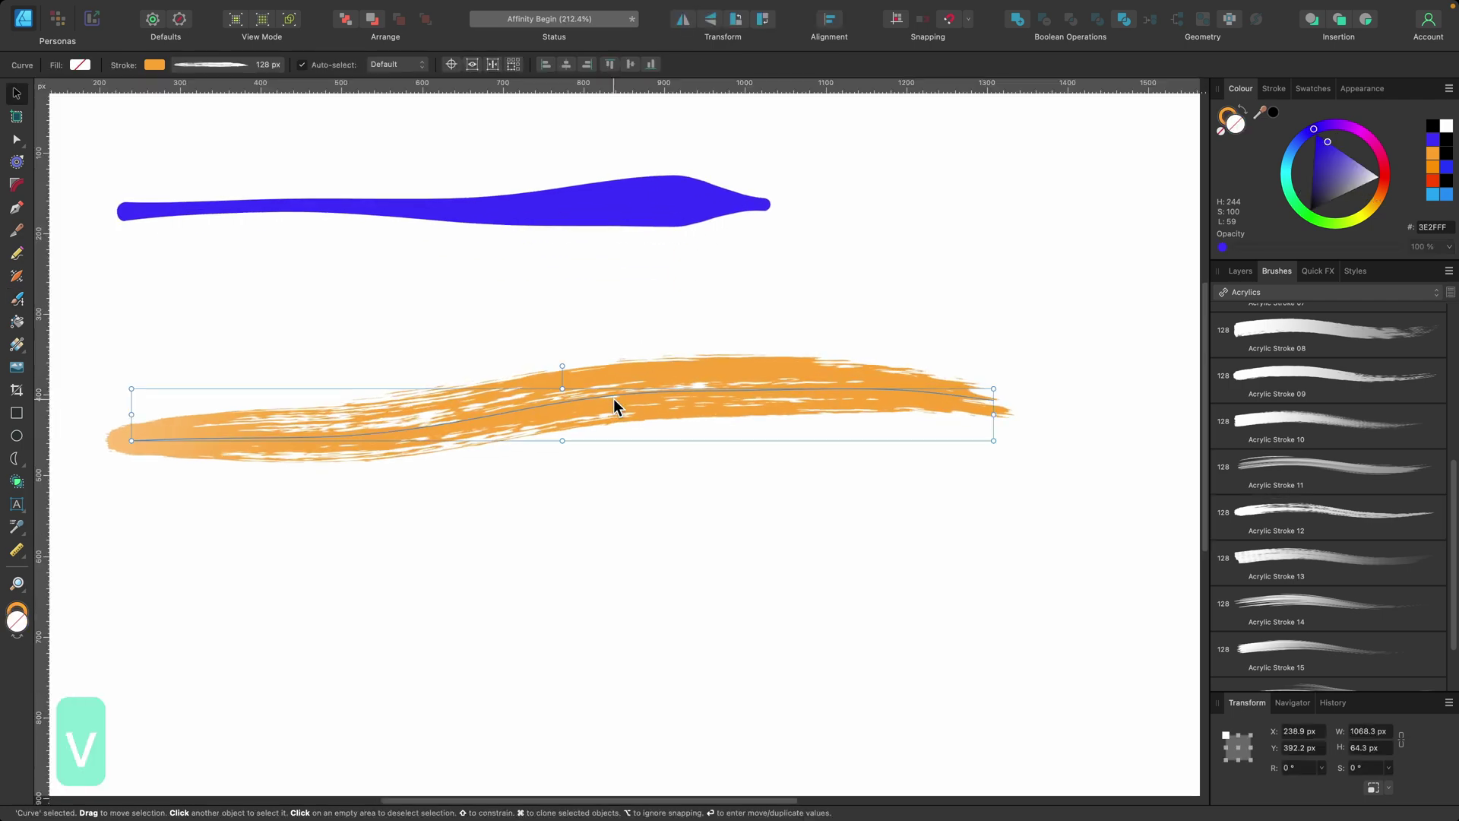
drag(614, 398, 618, 389)
mouse_move(277, 9)
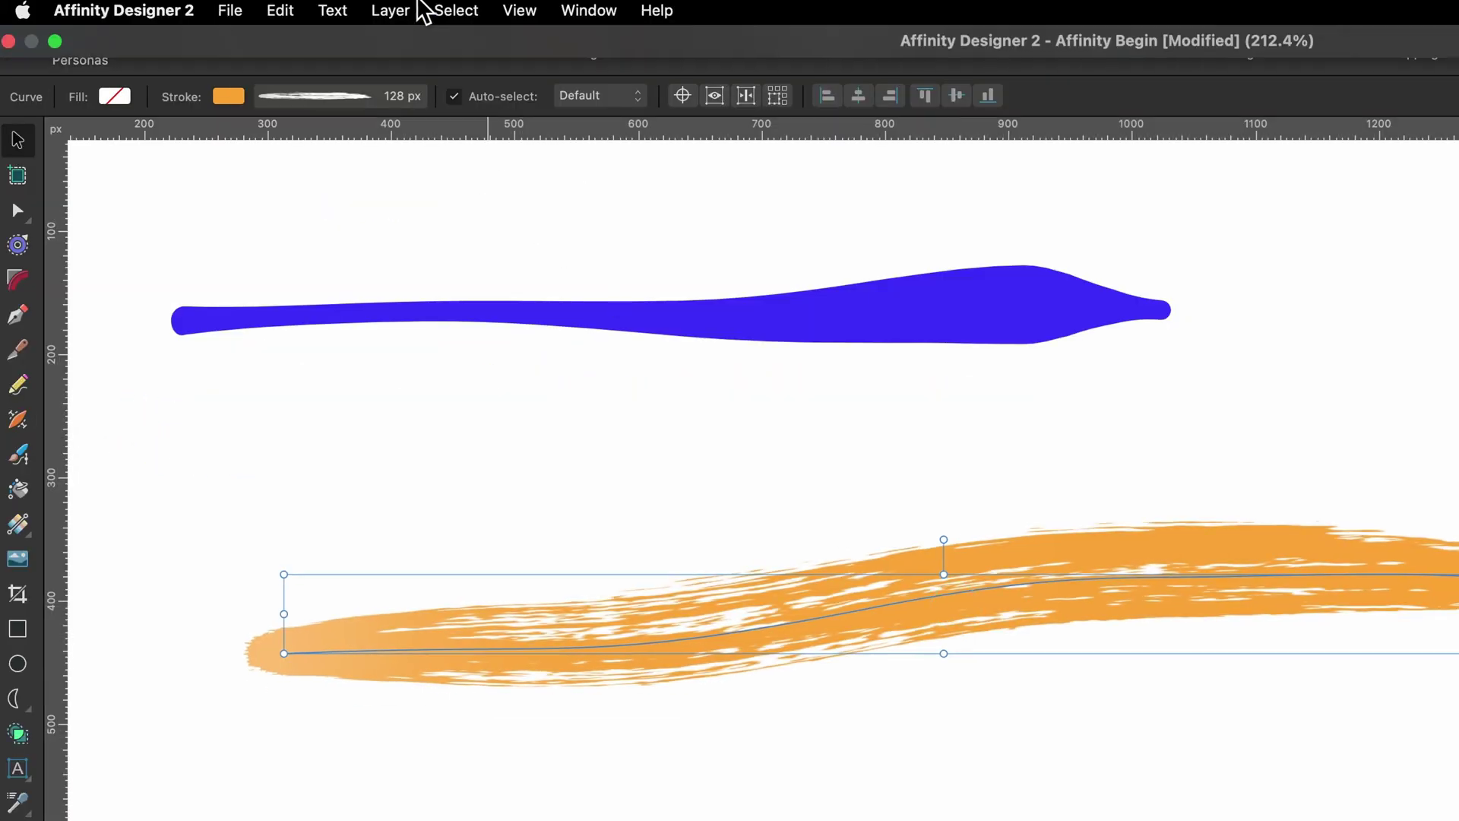
click(390, 9)
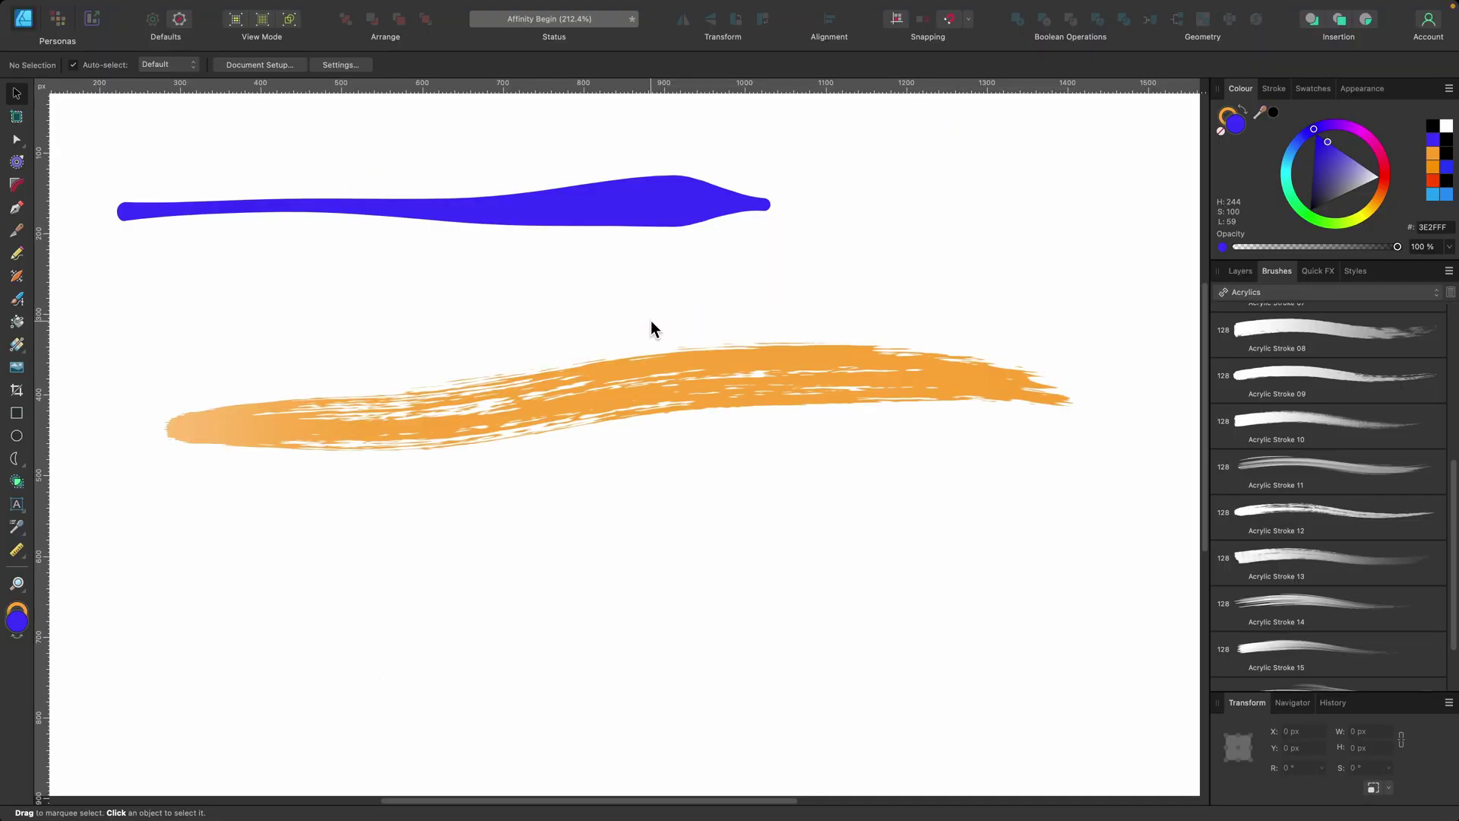
click(919, 166)
mouse_move(633, 386)
mouse_down()
mouse_move(643, 510)
mouse_move(660, 373)
mouse_move(639, 426)
mouse_move(604, 311)
mouse_move(622, 392)
mouse_move(609, 403)
mouse_up()
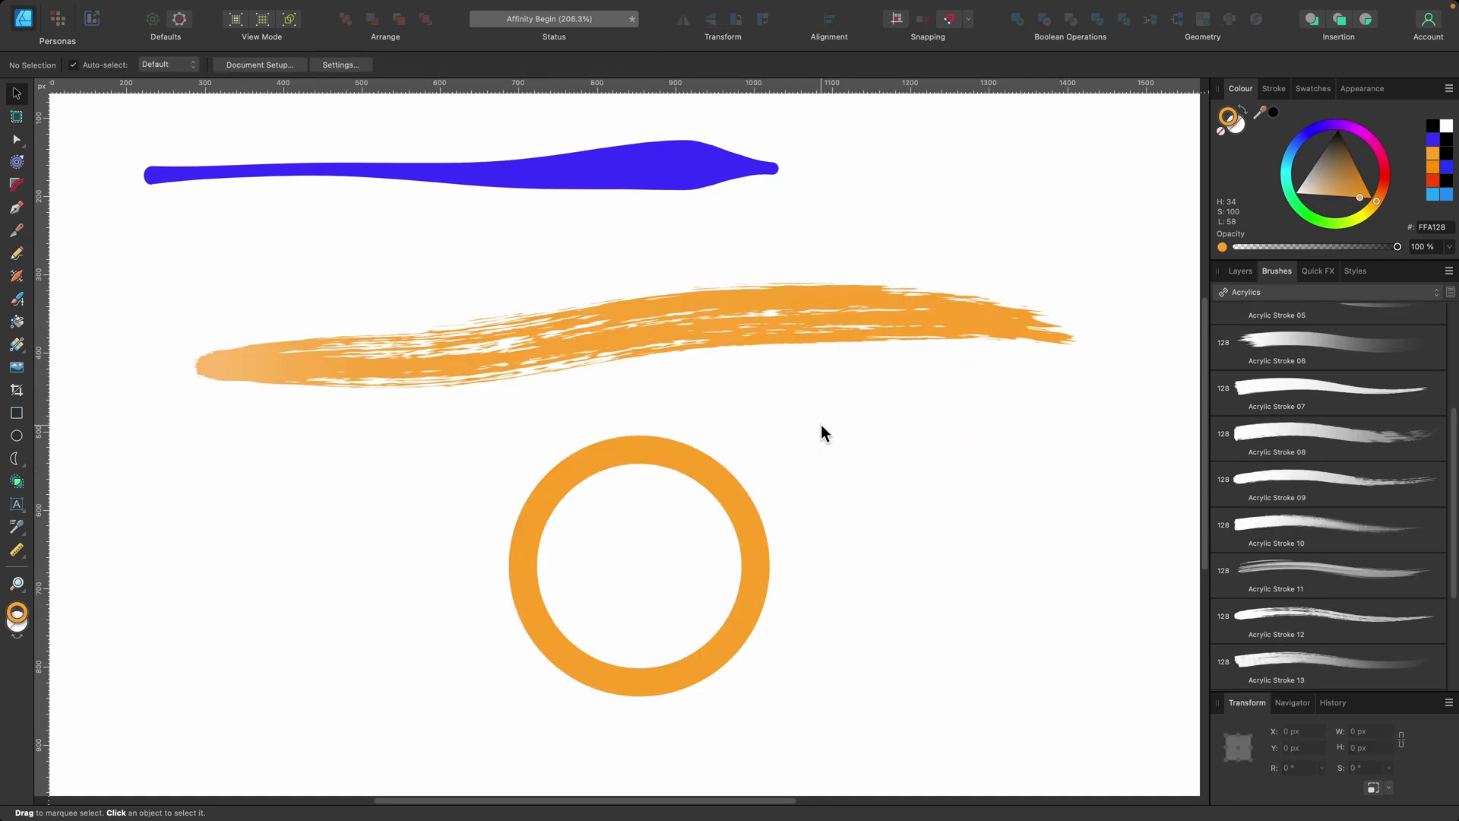
Select the orange acrylic stroke and preview Acrylic Stroke 07 through 11 on it
click(733, 327)
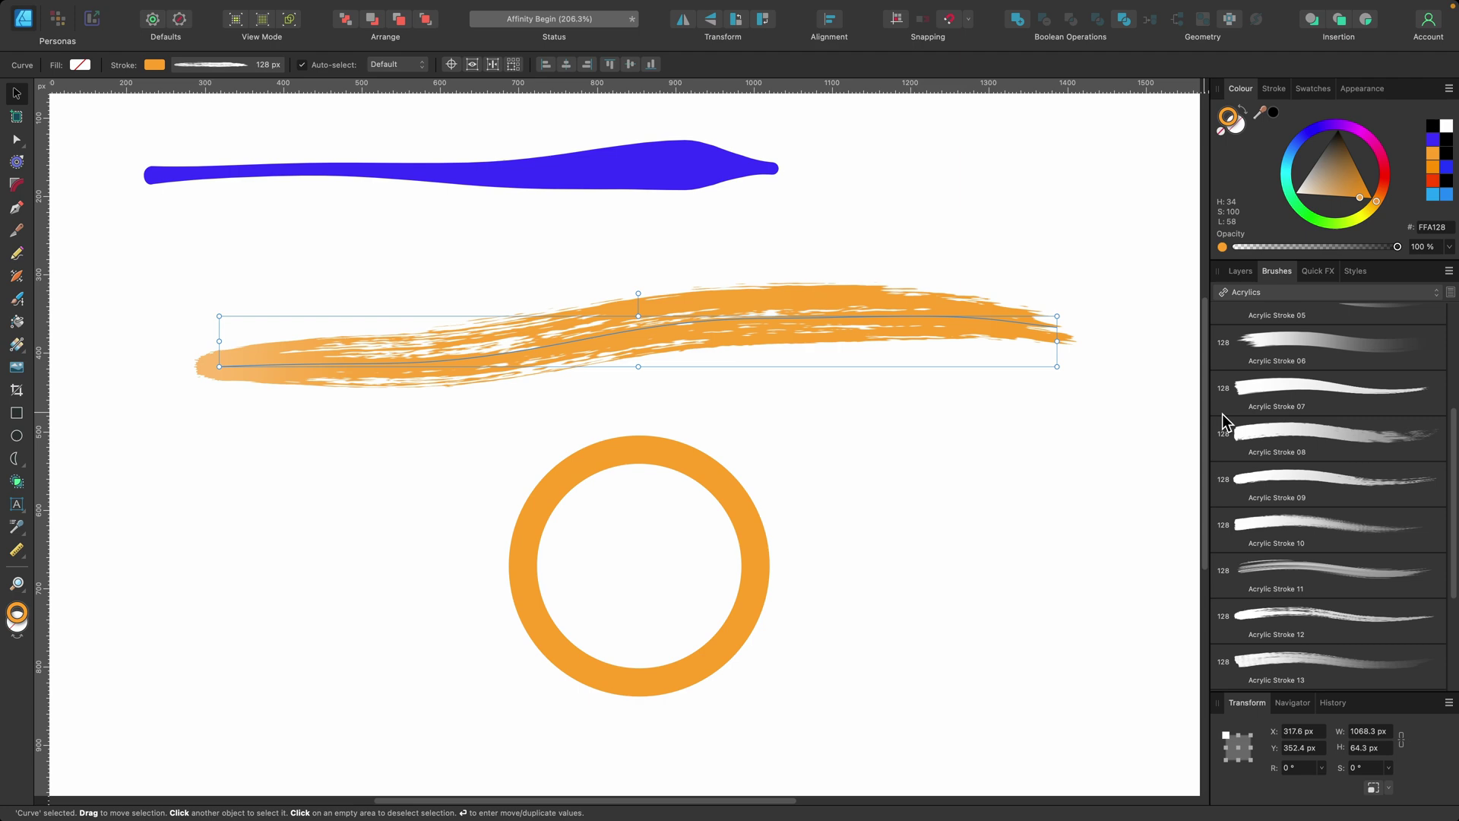
click(1282, 397)
click(1293, 443)
click(1296, 477)
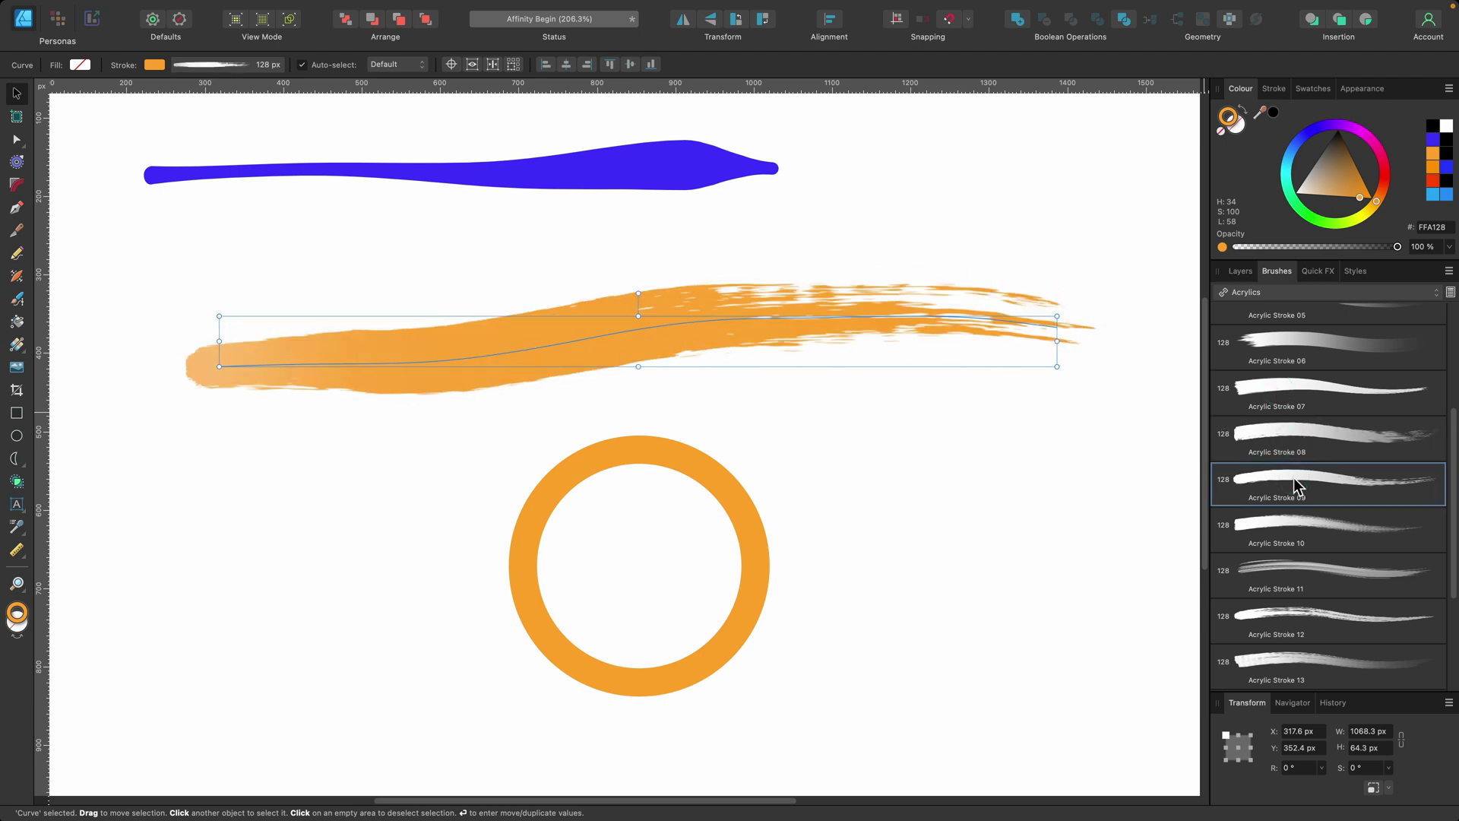
click(1300, 531)
click(1304, 574)
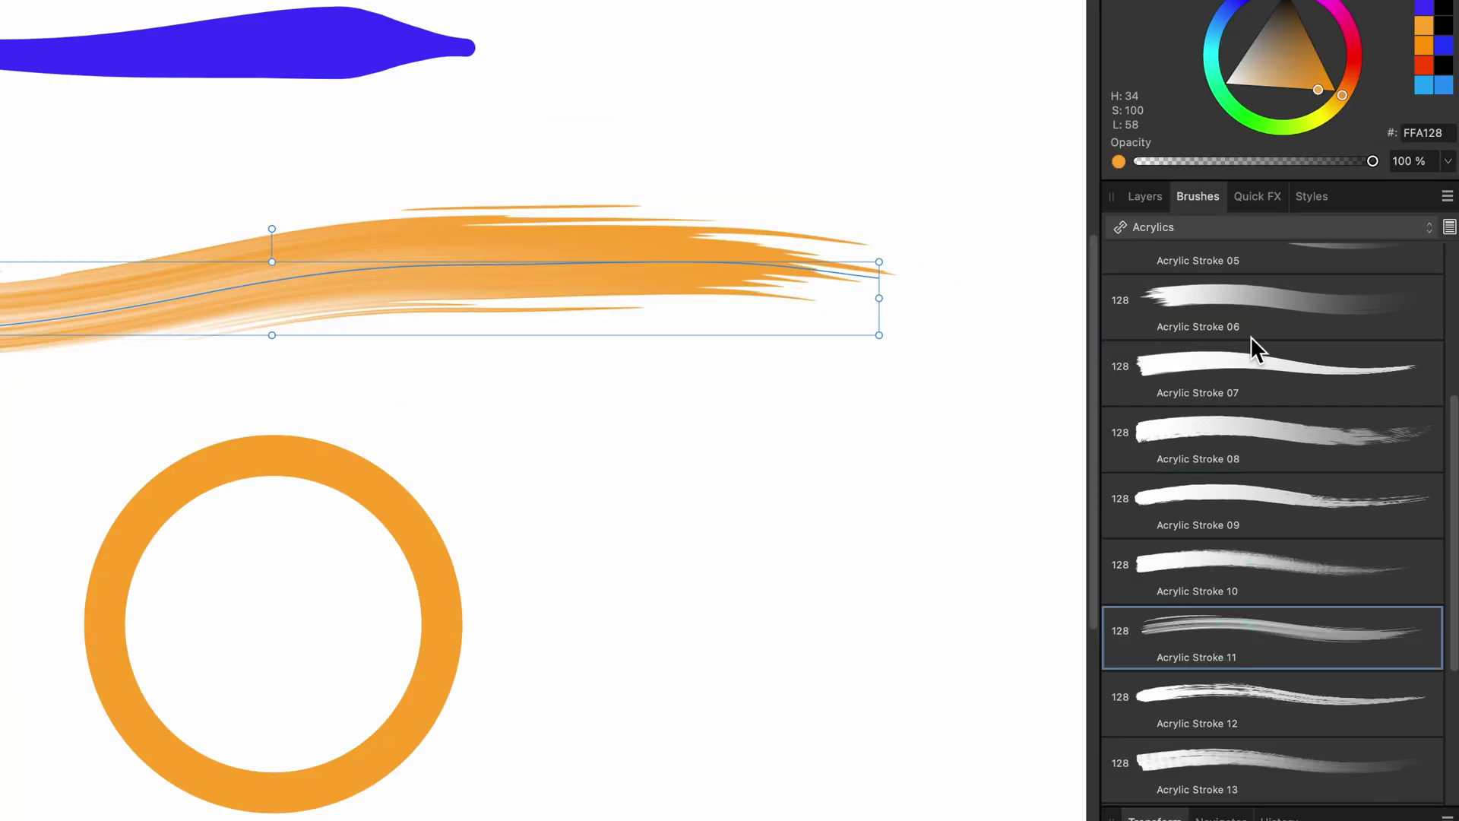
Apply the Artistwright - Chains 'Chain 2 - Texture' brush and clear the colour so it renders grey
click(1253, 225)
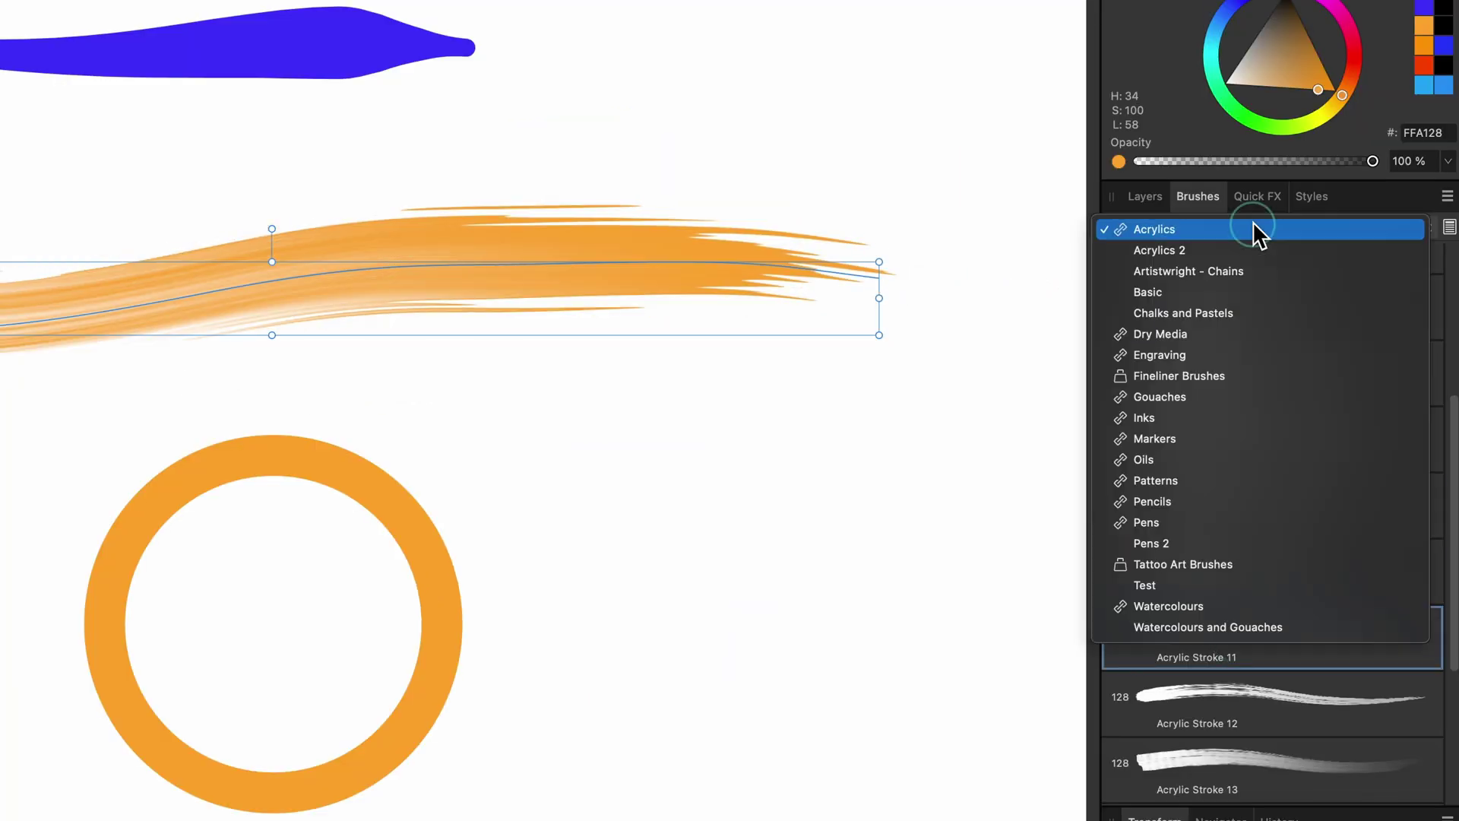
click(1253, 264)
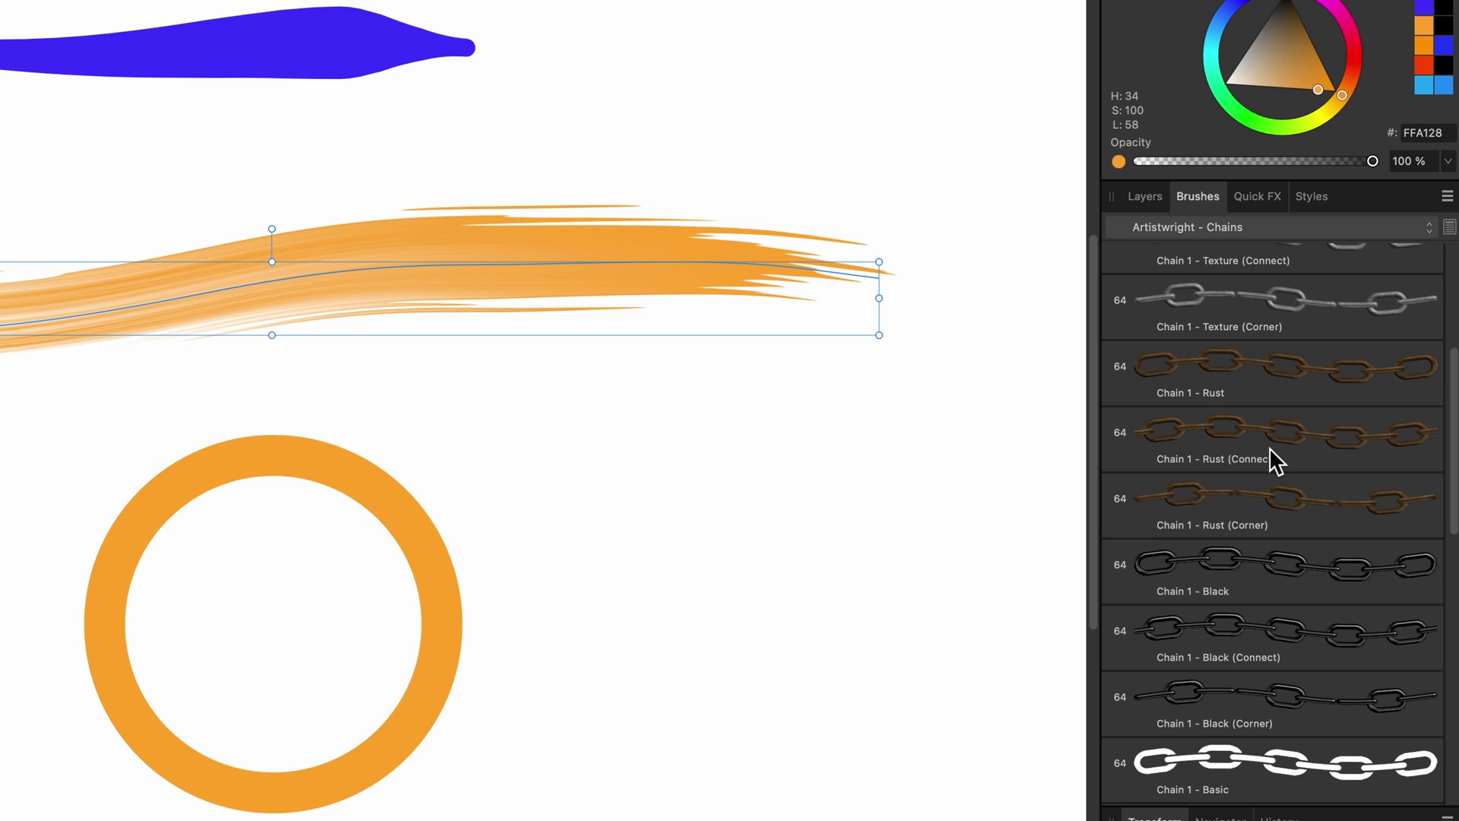
scroll(1272, 628, down, 10)
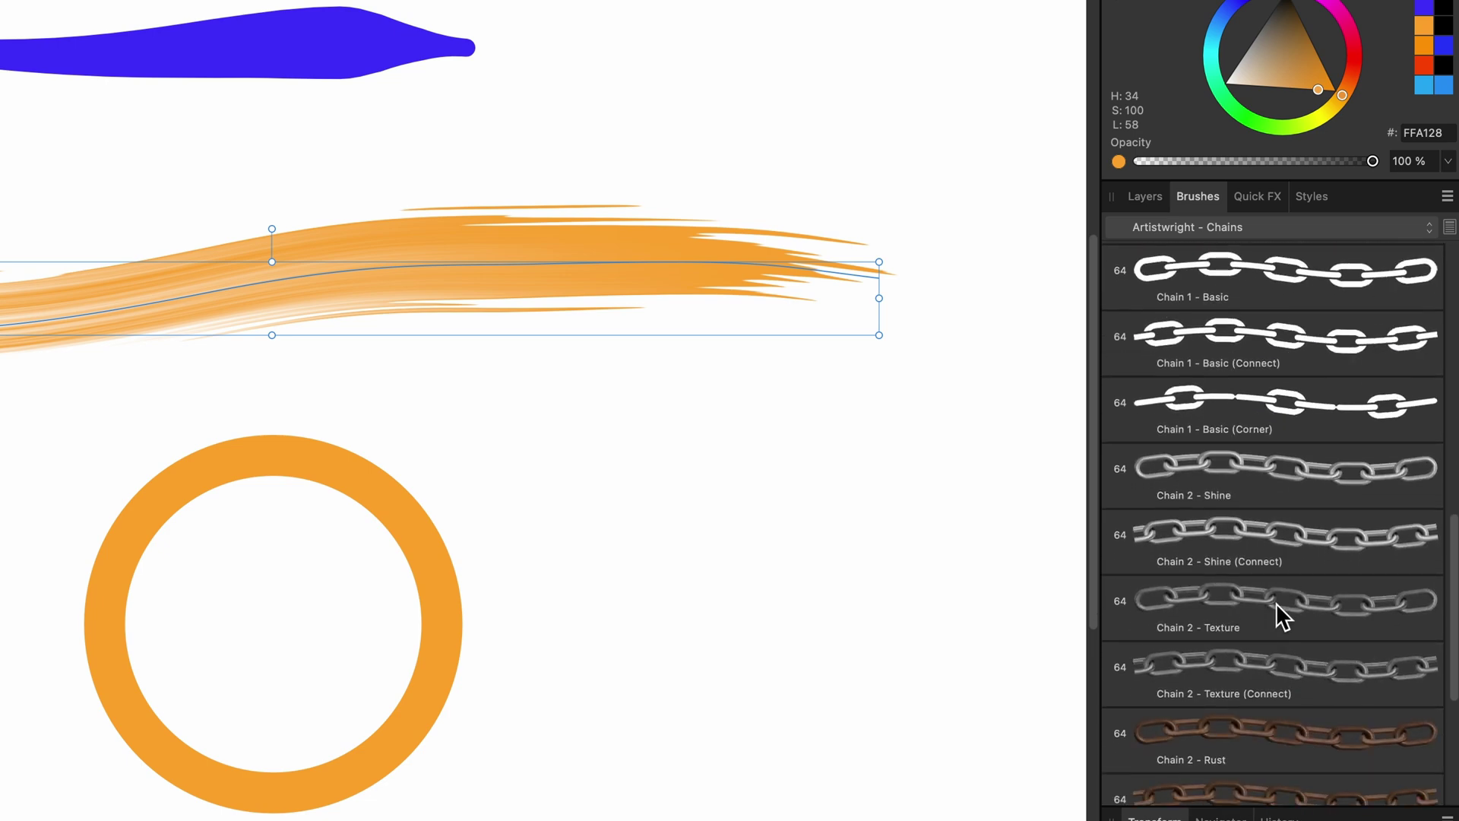
click(1283, 617)
click(1116, 0)
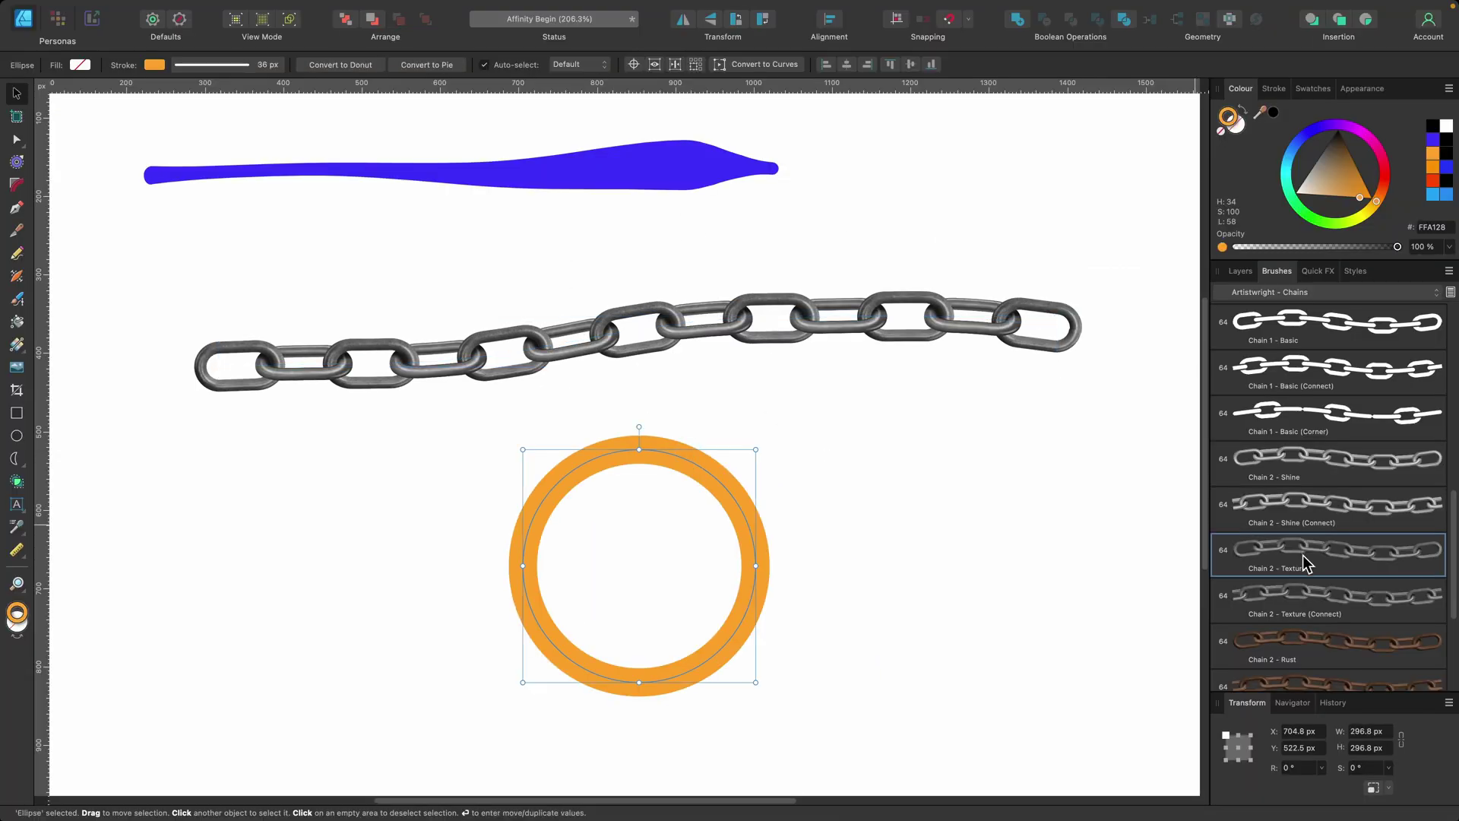
Give the orange circle the Chain 2 - Texture (Connect) brush with no stroke colour
click(1310, 604)
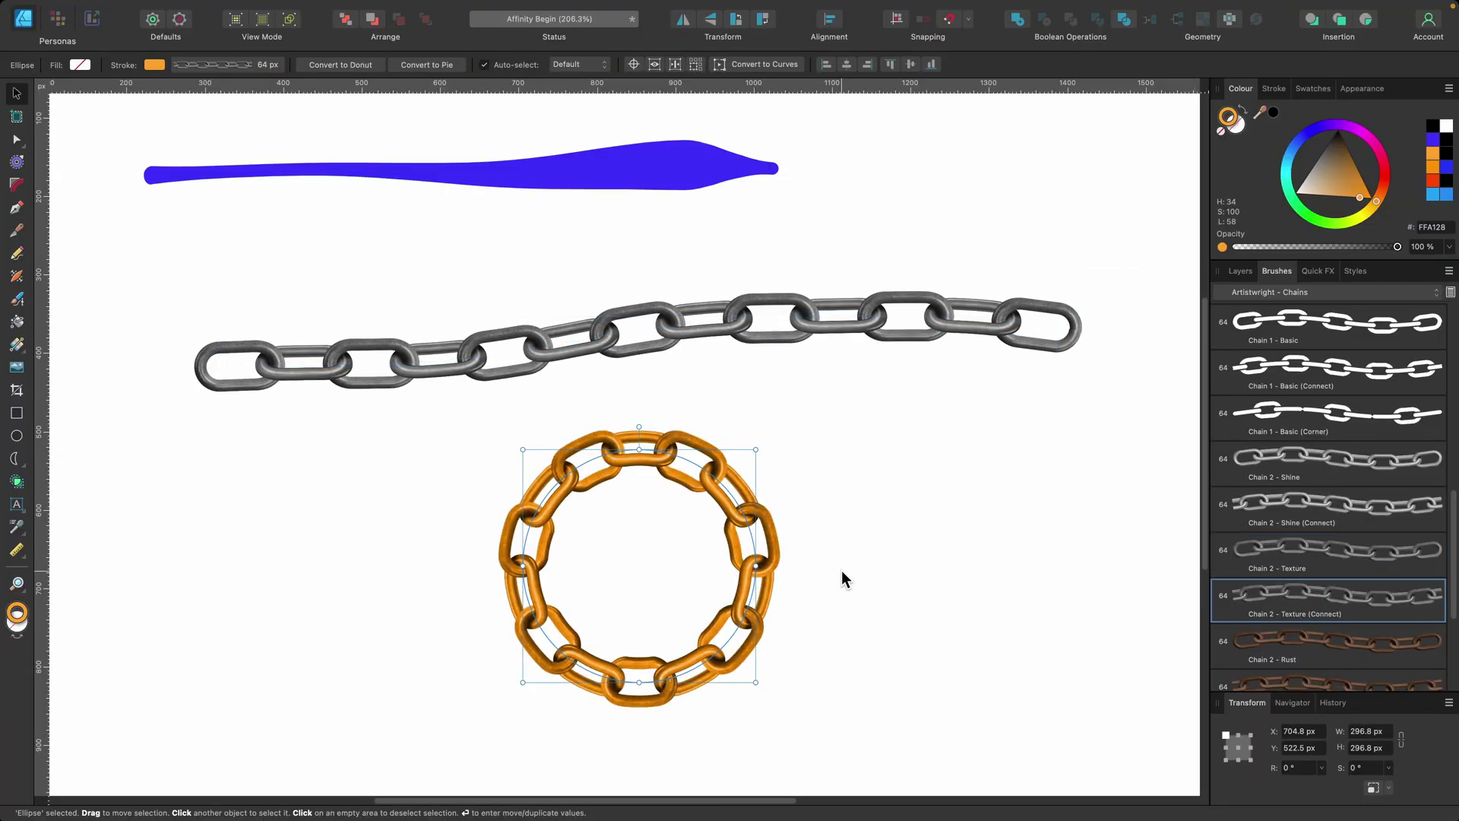
click(1221, 134)
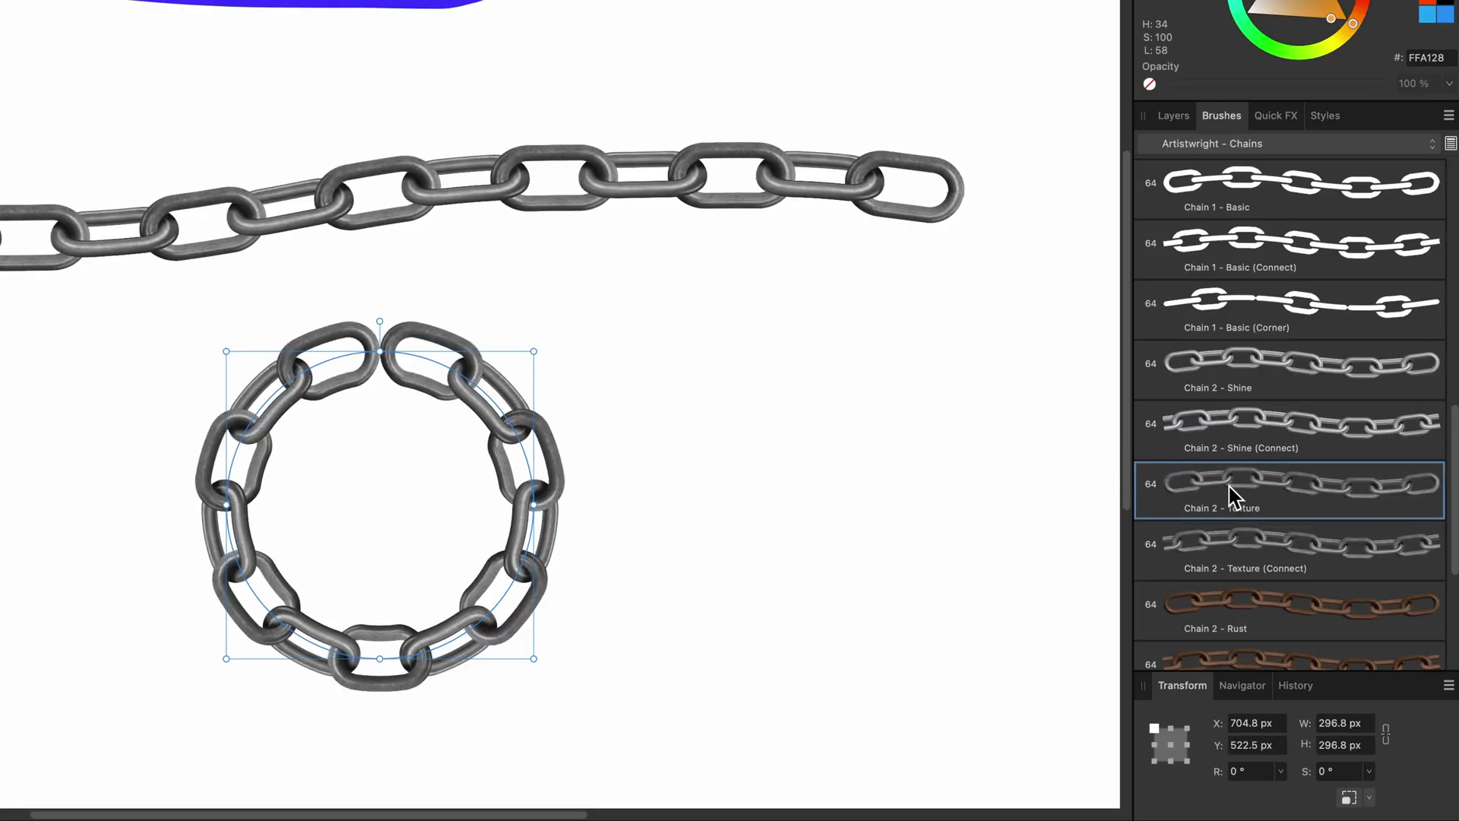
scroll(641, 455, up, 5)
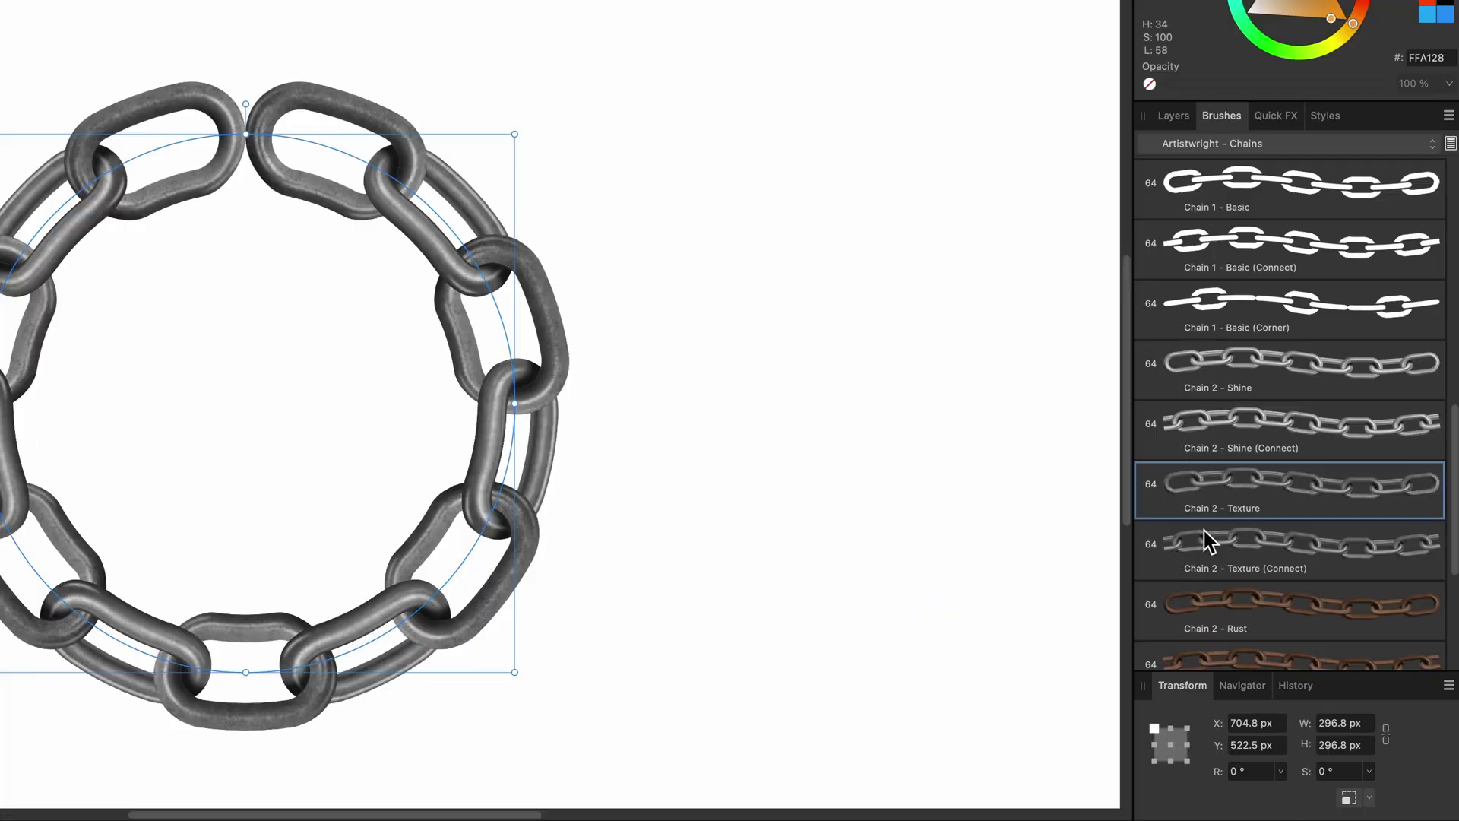
click(1215, 541)
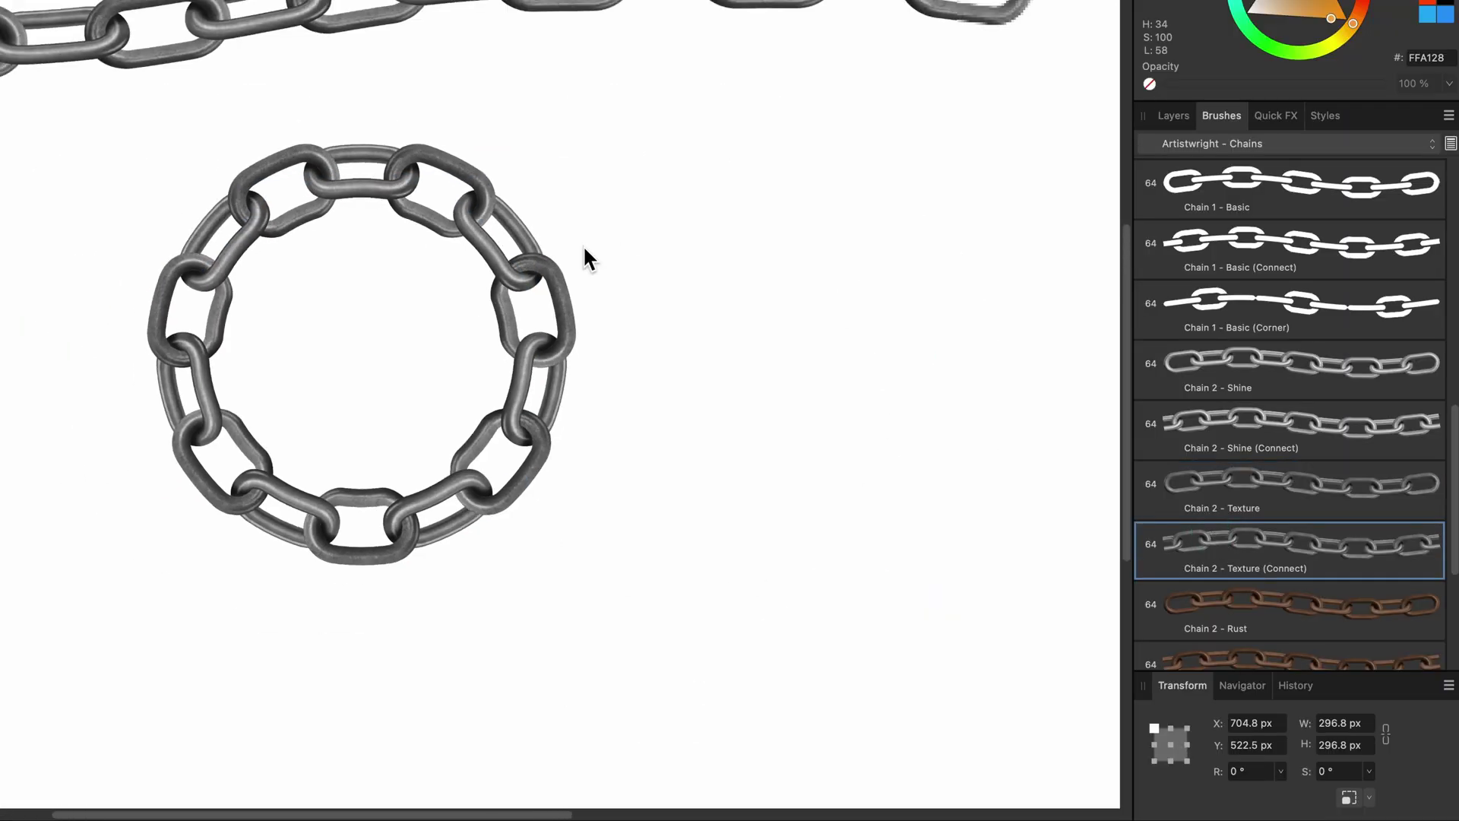